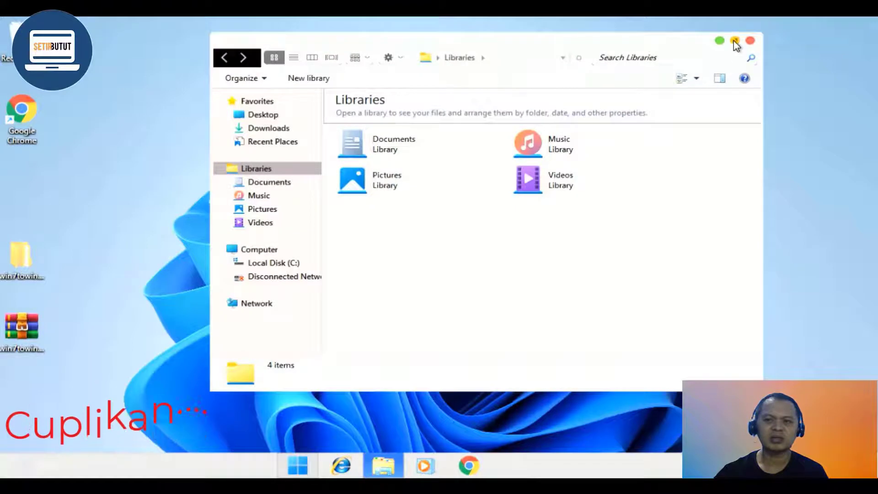
- Minimize the Libraries window and look through the desktop's view options for icons and gadgets
{"action": "left_click", "coordinate": [735, 40]}
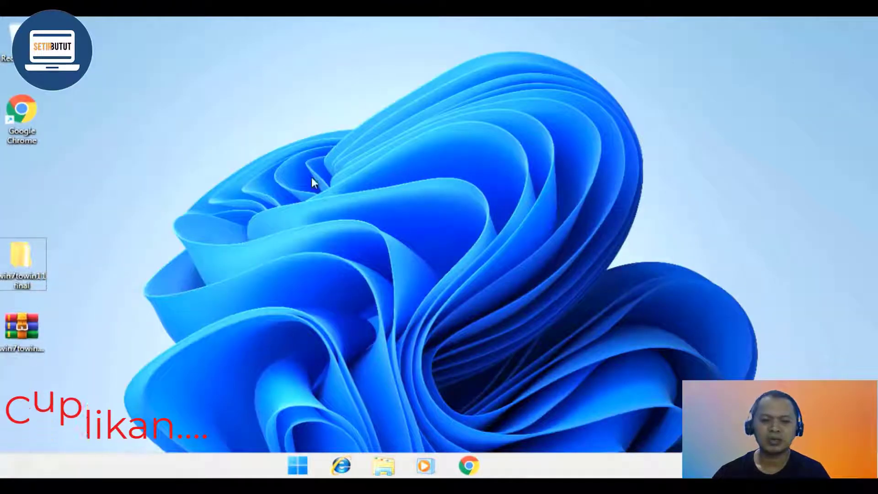
{"action": "right_click", "coordinate": [427, 144]}
{"action": "mouse_move", "coordinate": [477, 155]}
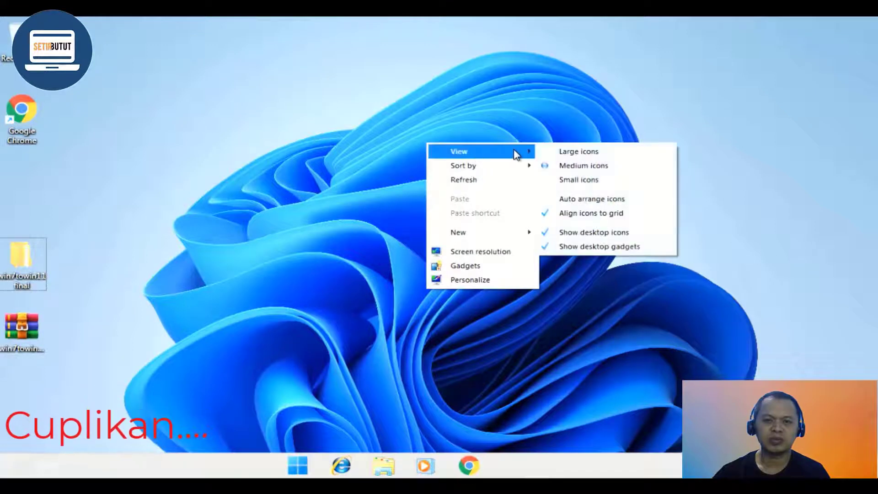
{"action": "left_click", "coordinate": [605, 247]}
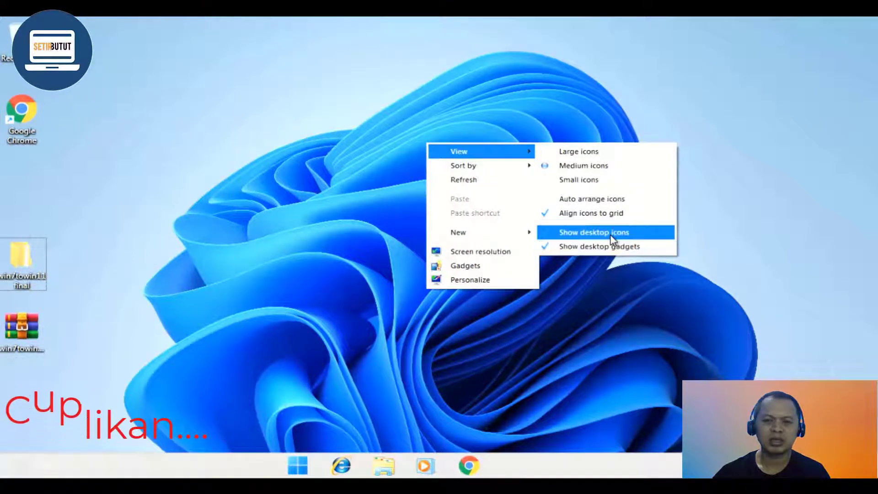
{"action": "left_click", "coordinate": [610, 235]}
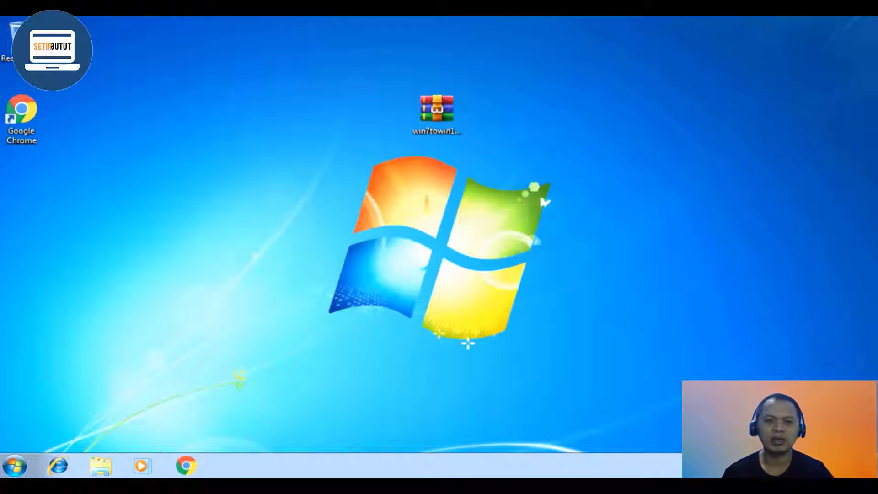
- Extract the win7towin11final archive into its own folder and place that folder beside the archive on the desktop
{"action": "left_click", "coordinate": [437, 114]}
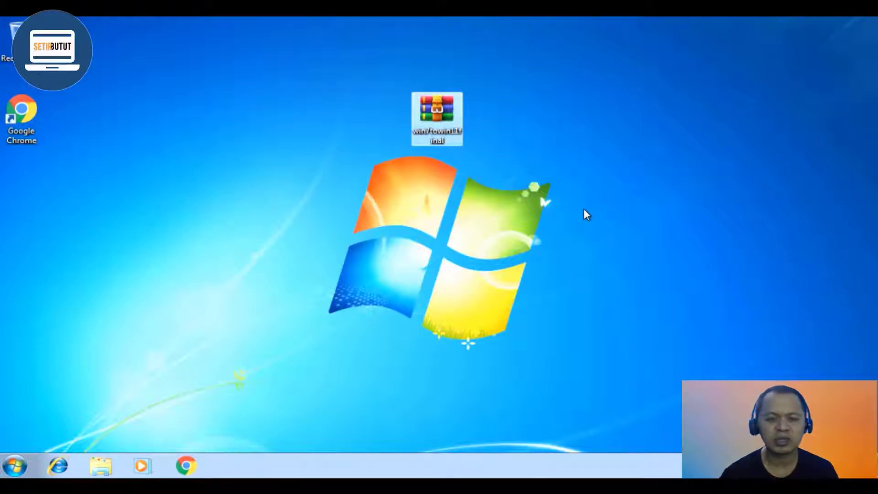
{"action": "right_click", "coordinate": [449, 124]}
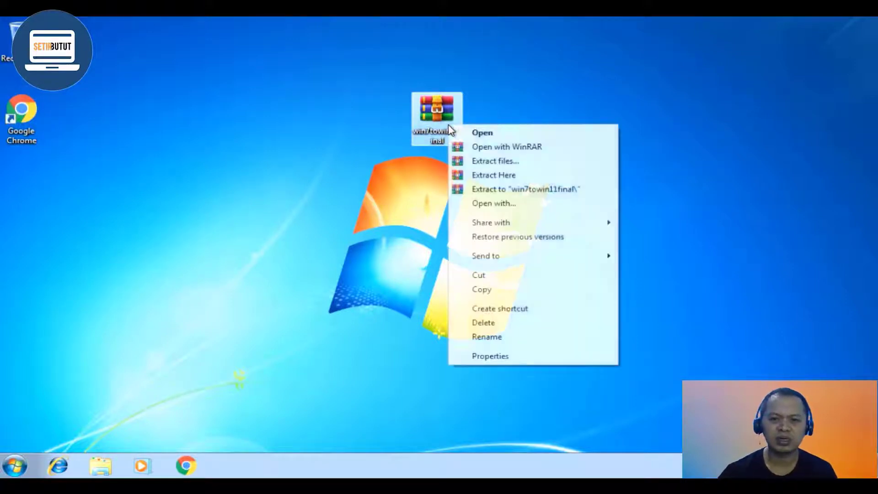
{"action": "left_click", "coordinate": [492, 191]}
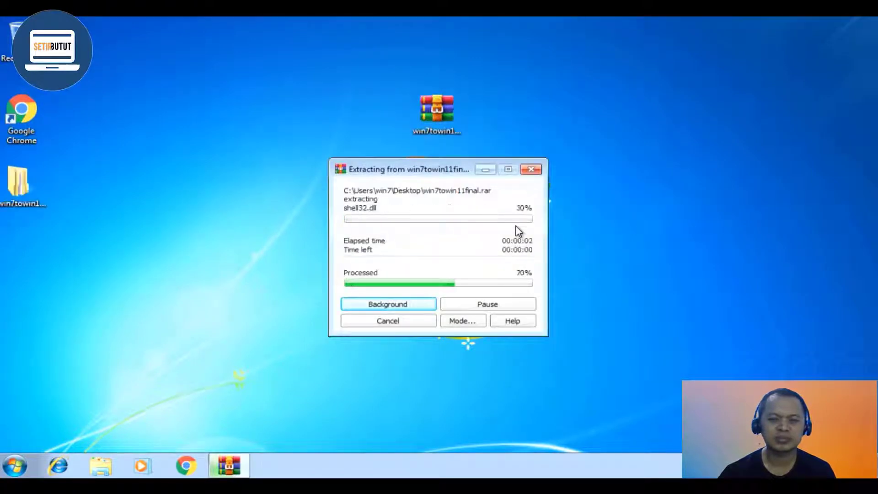
{"action": "left_click_drag", "start_coordinate": [15, 179], "coordinate": [504, 105]}
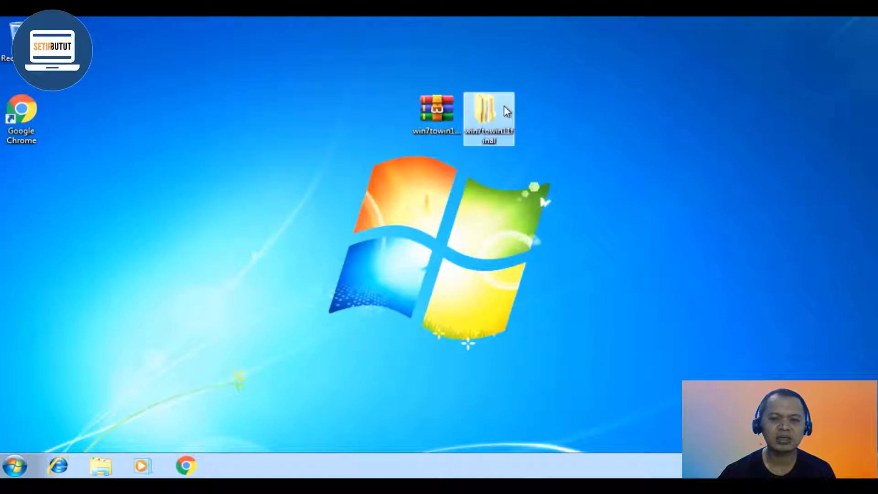
{"action": "left_click", "coordinate": [579, 216]}
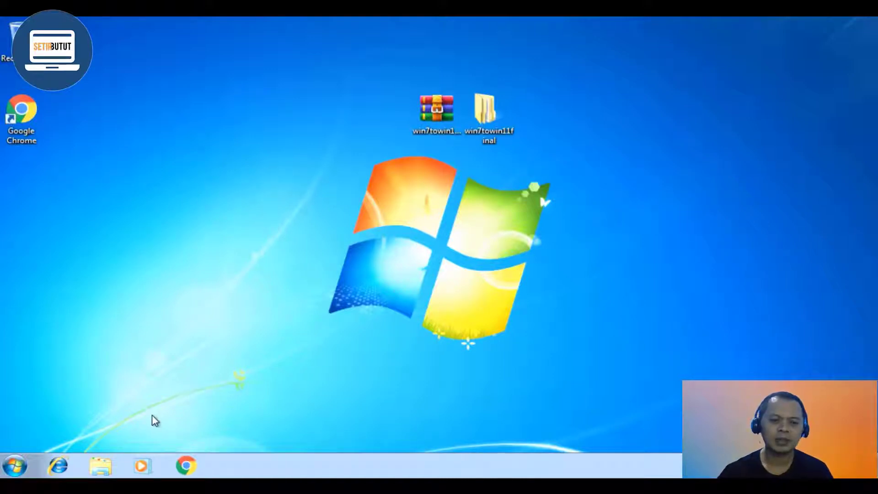
- Open the computer's system properties and bring up the System Protection settings
{"action": "left_click", "coordinate": [103, 460]}
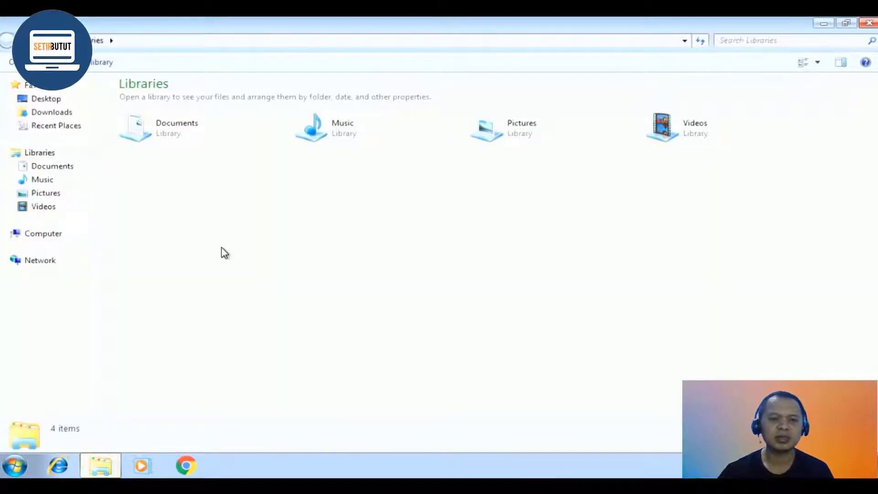
{"action": "left_click", "coordinate": [76, 236]}
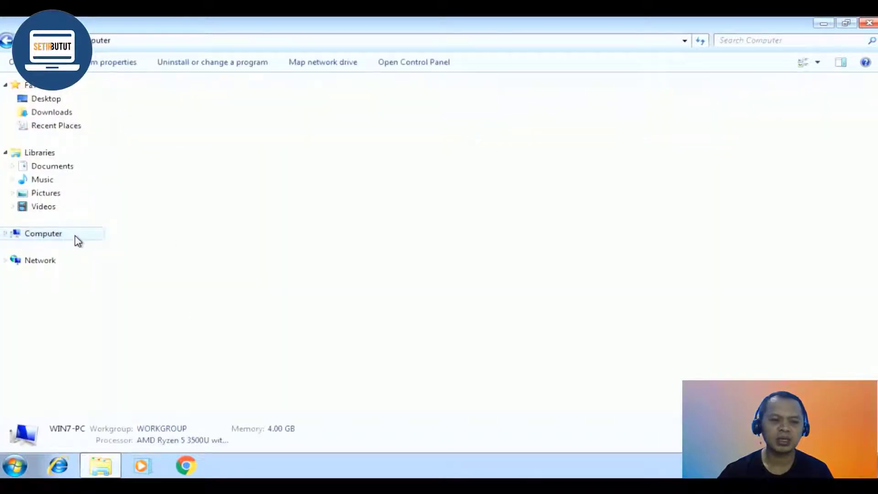
{"action": "right_click", "coordinate": [75, 237]}
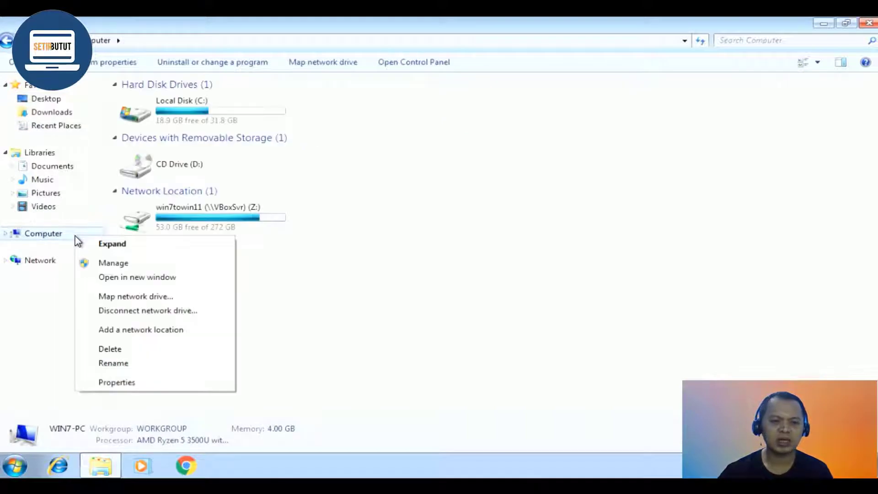
{"action": "left_click", "coordinate": [173, 382]}
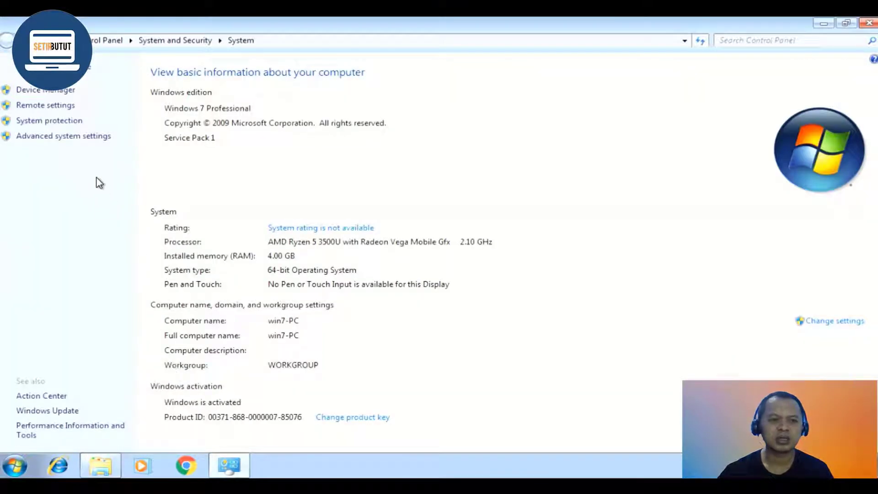
{"action": "left_click", "coordinate": [76, 137]}
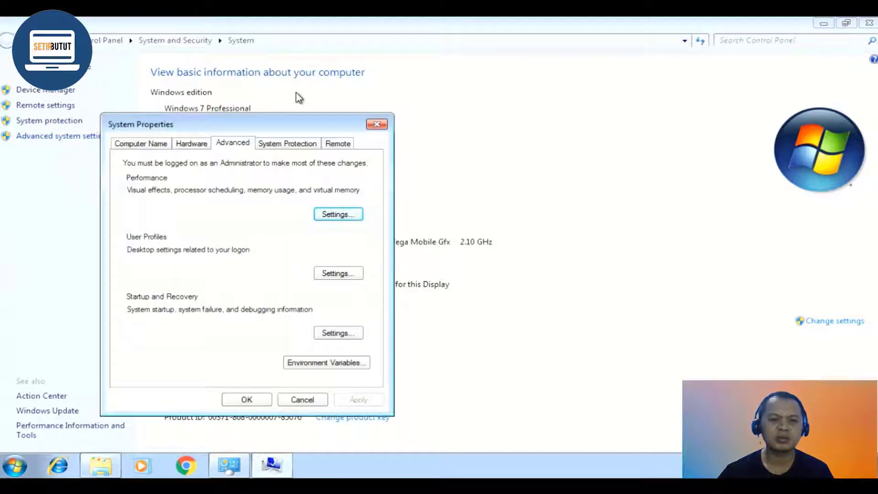
{"action": "left_click", "coordinate": [287, 146]}
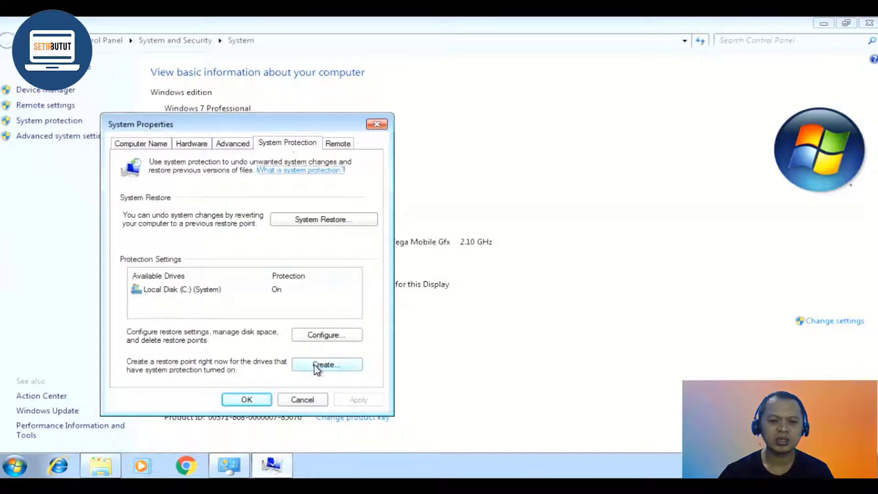
- Create a restore point described as "sebelum modifikasi" and close the system and Computer windows
{"action": "left_click", "coordinate": [316, 366]}
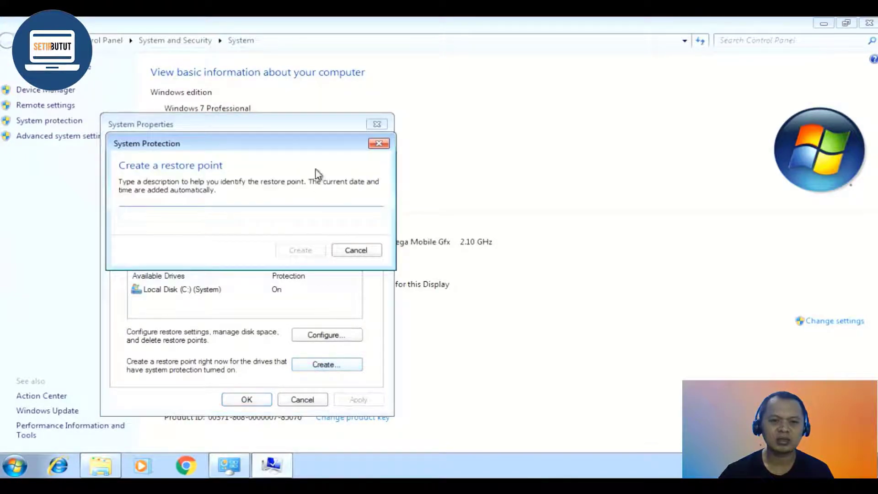
{"action": "left_click_drag", "start_coordinate": [300, 147], "coordinate": [513, 204]}
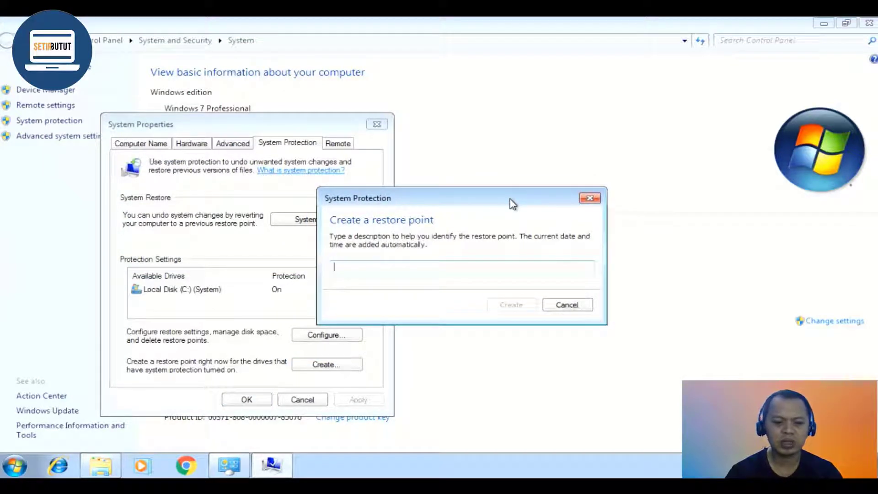
{"action": "type", "text": "se"}
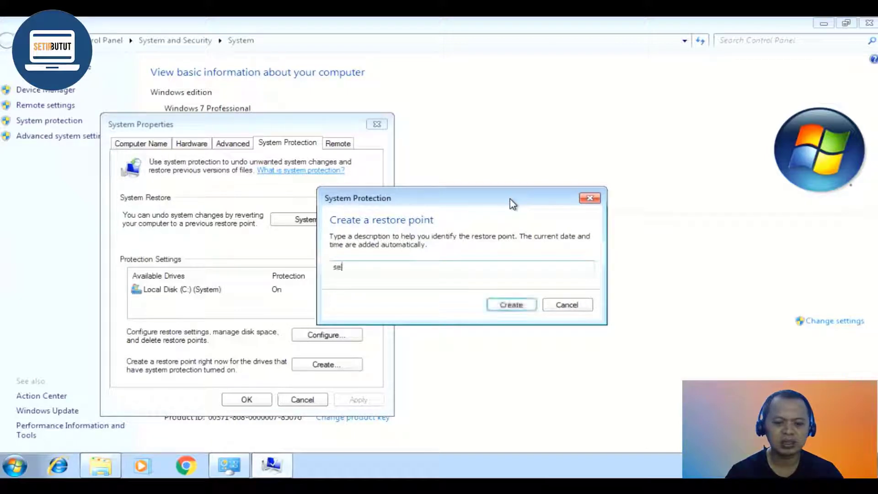
{"action": "type", "text": "belum modifikasi"}
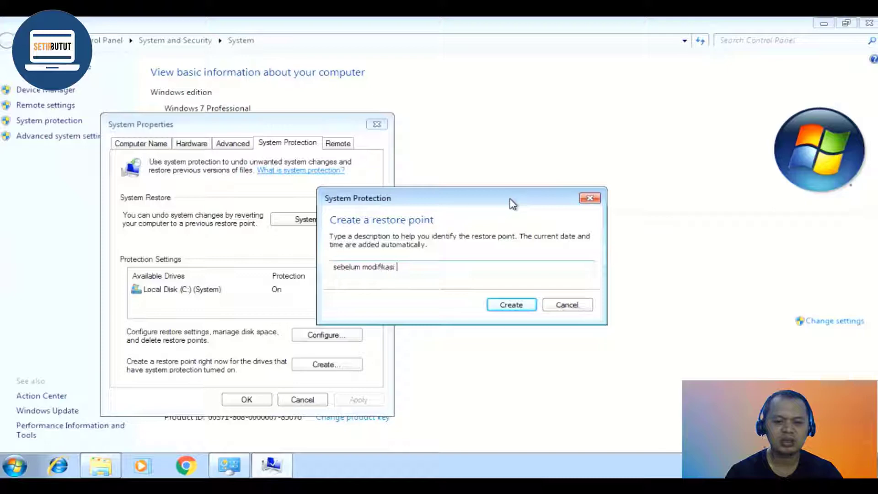
{"action": "left_click", "coordinate": [495, 308]}
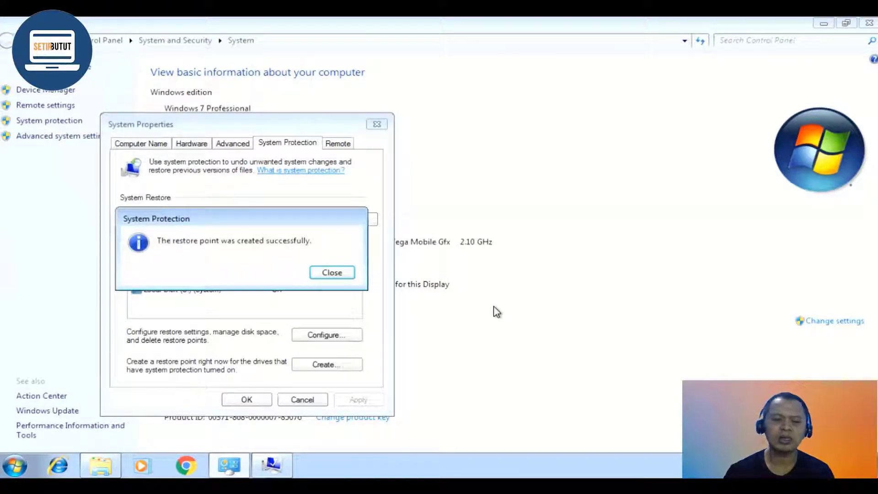
{"action": "left_click", "coordinate": [345, 276]}
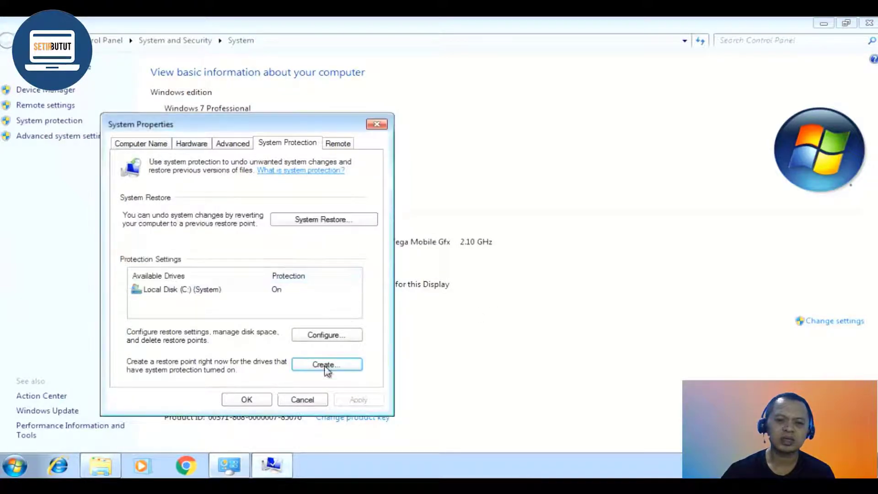
{"action": "left_click", "coordinate": [270, 400]}
{"action": "left_click", "coordinate": [869, 23]}
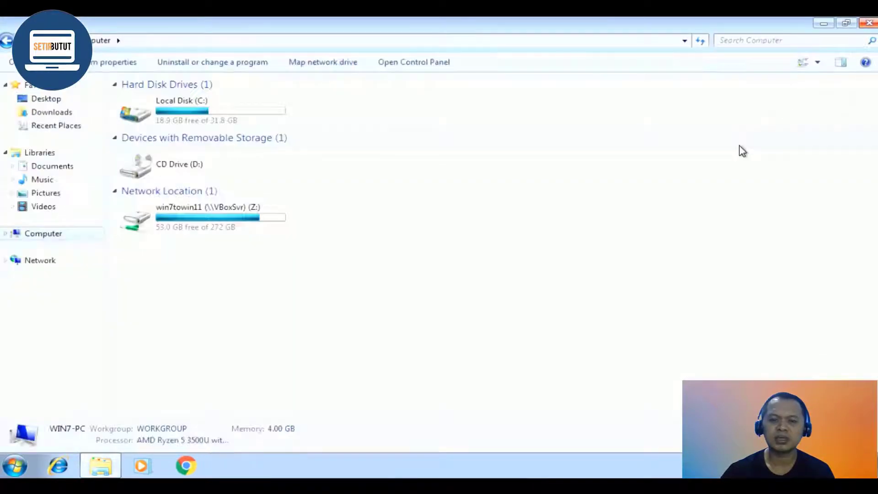
{"action": "left_click", "coordinate": [869, 23]}
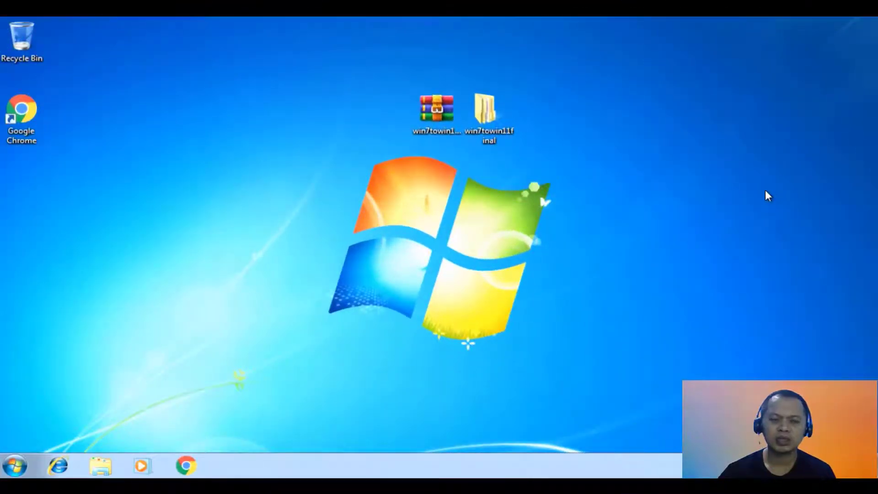
- Open the extracted win7towin11final folder through win7towin11fix and 1. Windows 7 Theme Patcher to the inner Theme resource changer folder
{"action": "double_click", "coordinate": [499, 128]}
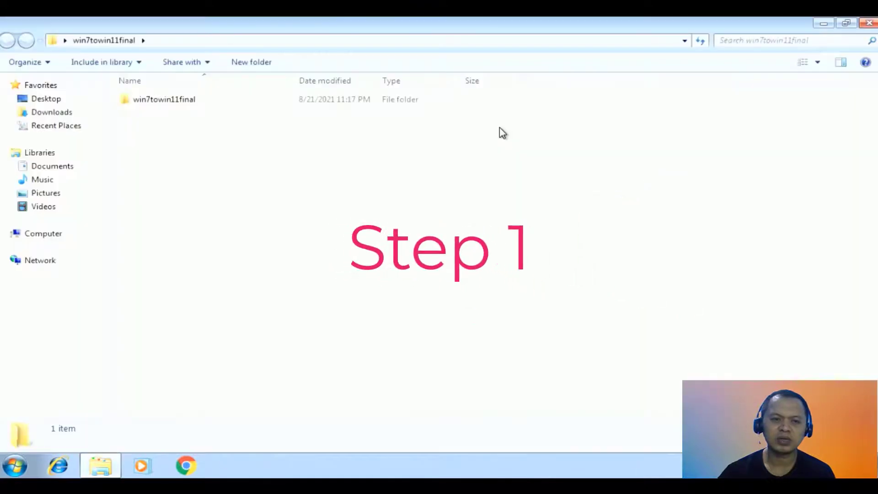
{"action": "double_click", "coordinate": [205, 100]}
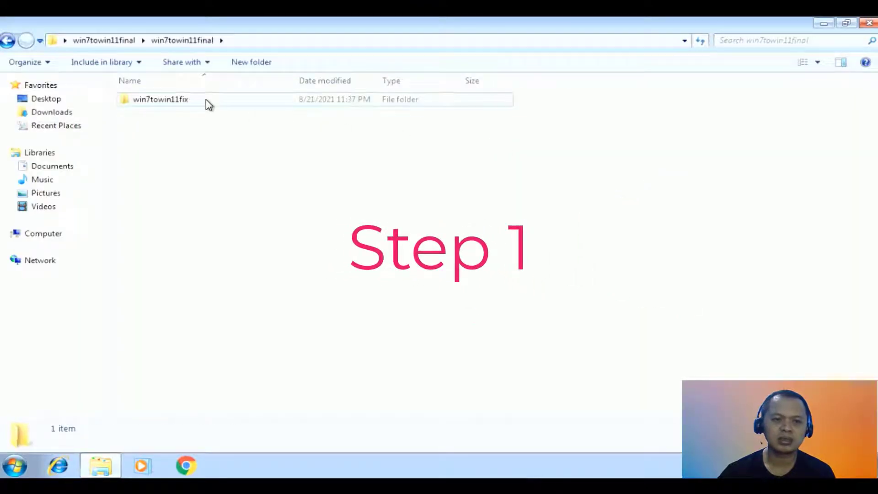
{"action": "double_click", "coordinate": [206, 99]}
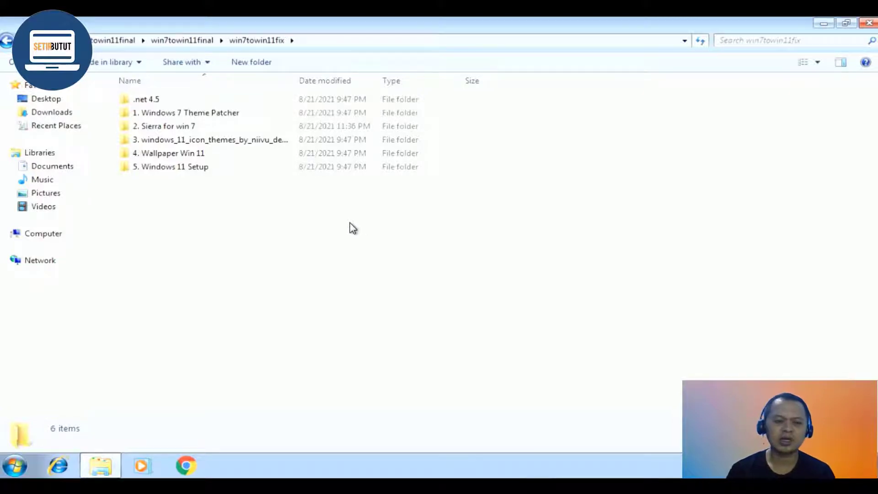
{"action": "double_click", "coordinate": [180, 116]}
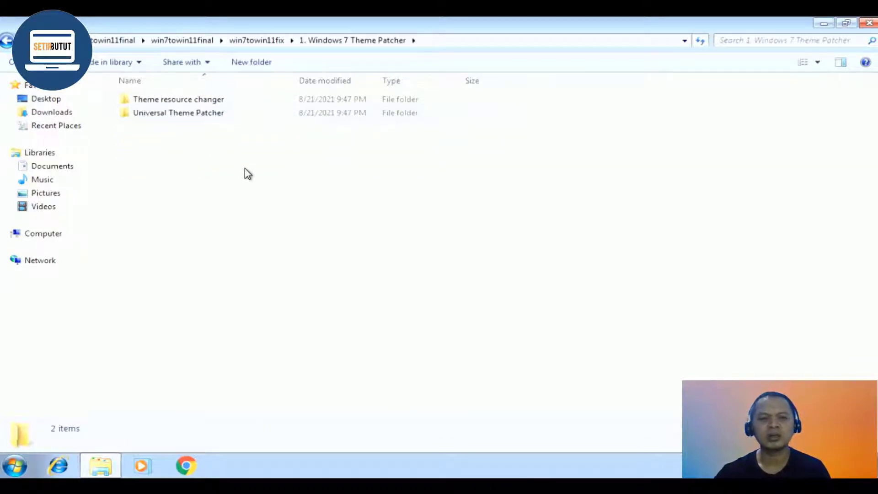
{"action": "double_click", "coordinate": [199, 103]}
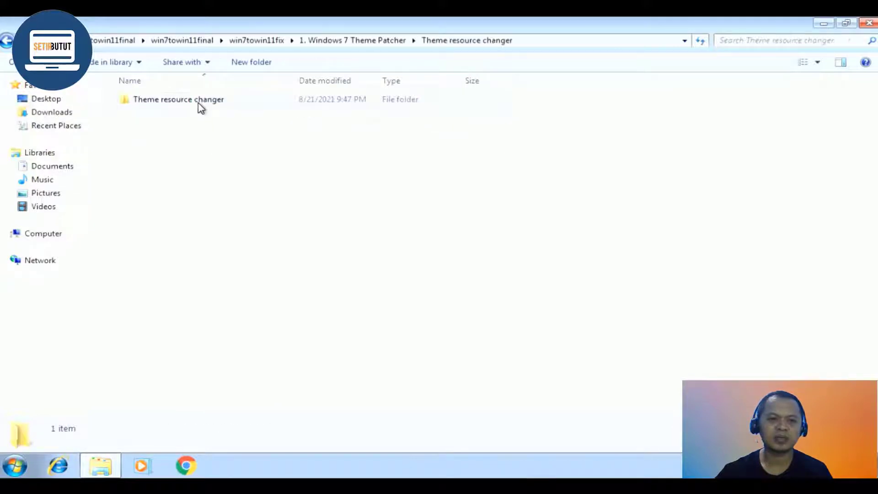
{"action": "left_click", "coordinate": [199, 103]}
{"action": "left_click", "coordinate": [243, 156]}
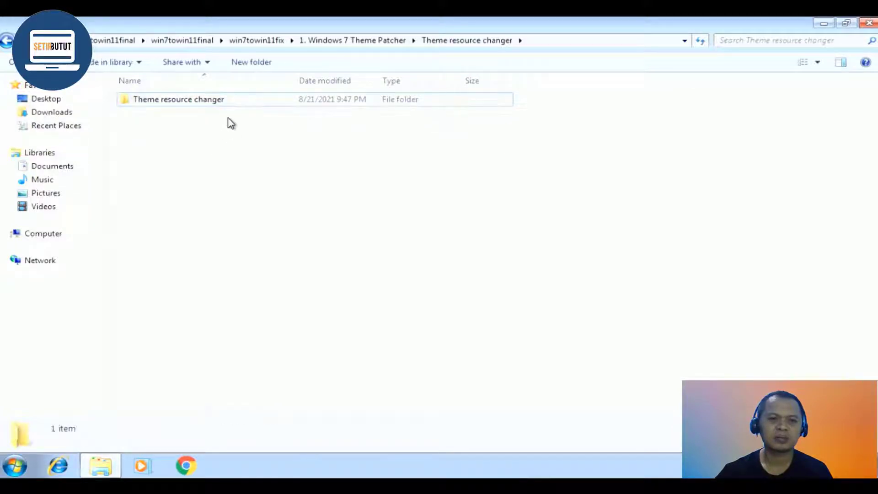
{"action": "left_click", "coordinate": [223, 103]}
{"action": "double_click", "coordinate": [224, 104]}
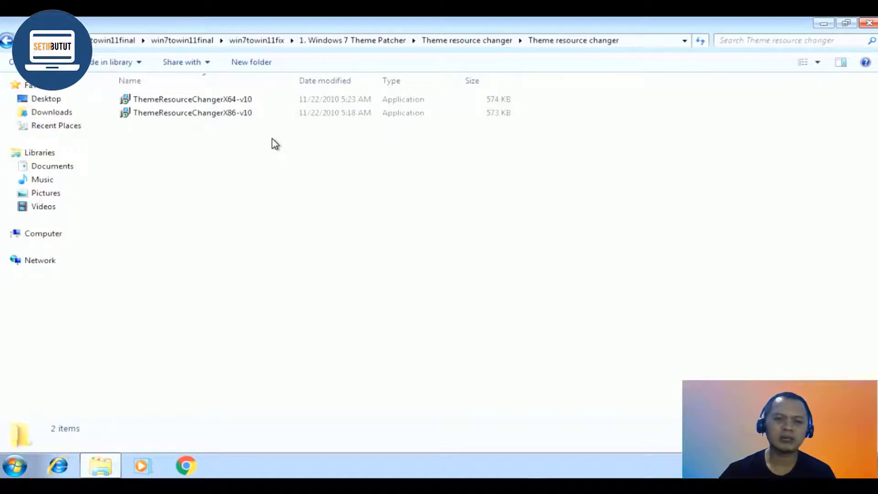
- Run the 64-bit installer ThemeResourceChangerX64-v10 as administrator and allow it to make changes to the computer
{"action": "left_click", "coordinate": [230, 113]}
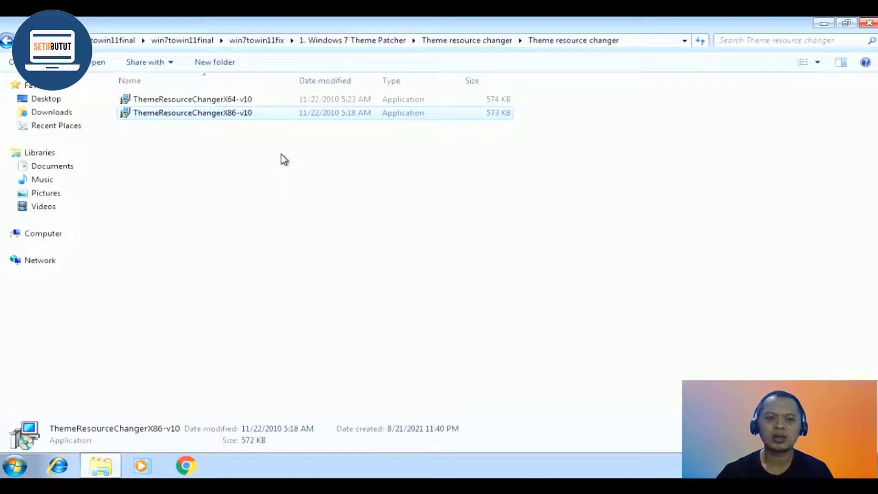
{"action": "left_click", "coordinate": [240, 104]}
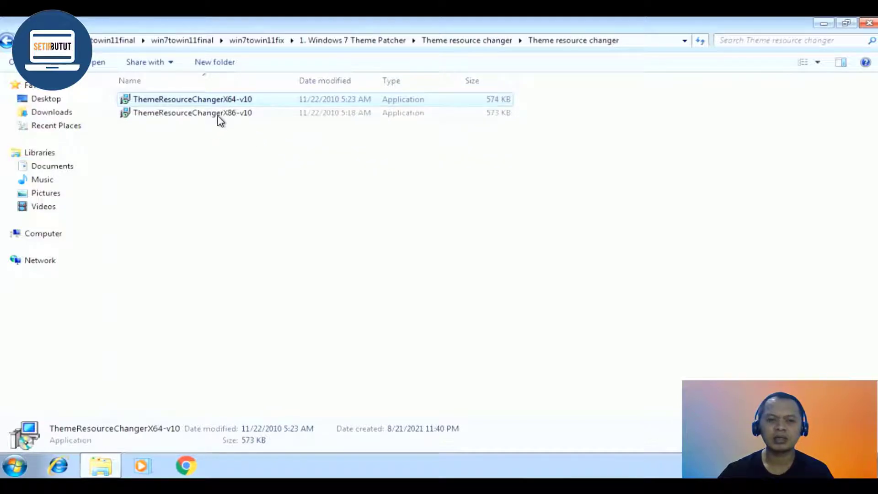
{"action": "right_click", "coordinate": [266, 103]}
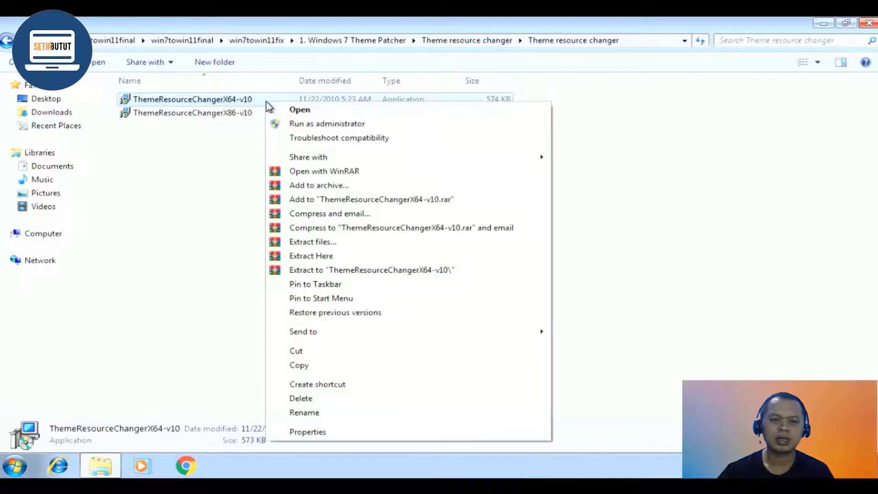
{"action": "left_click", "coordinate": [335, 123]}
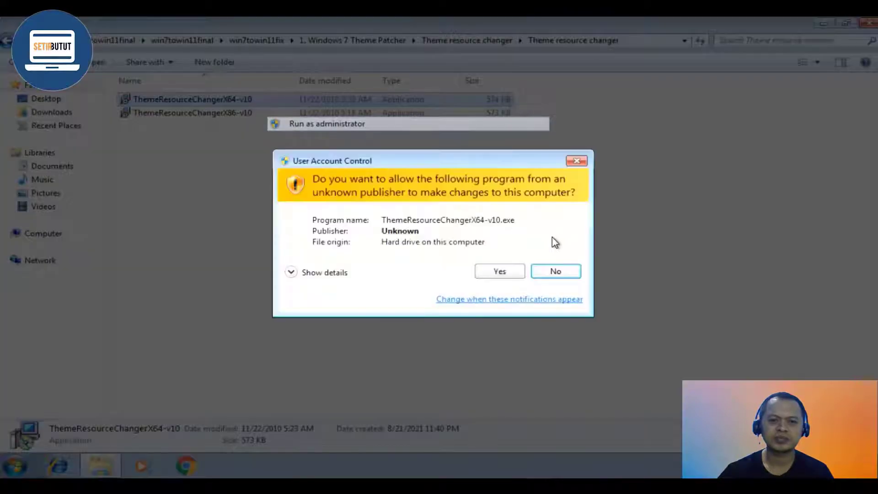
{"action": "left_click", "coordinate": [500, 272]}
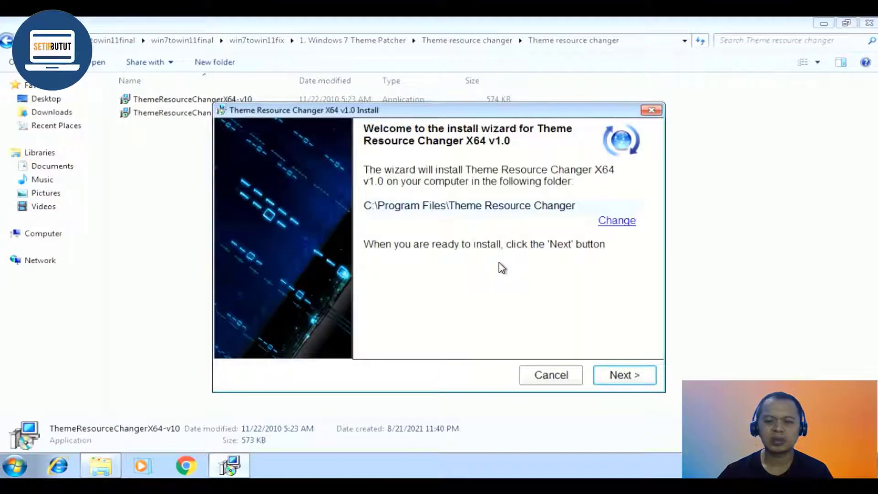
- Install Theme Resource Changer X64 v1.0 in the default folder, agreeing to its terms, and finish the setup wizard
{"action": "left_click", "coordinate": [632, 376]}
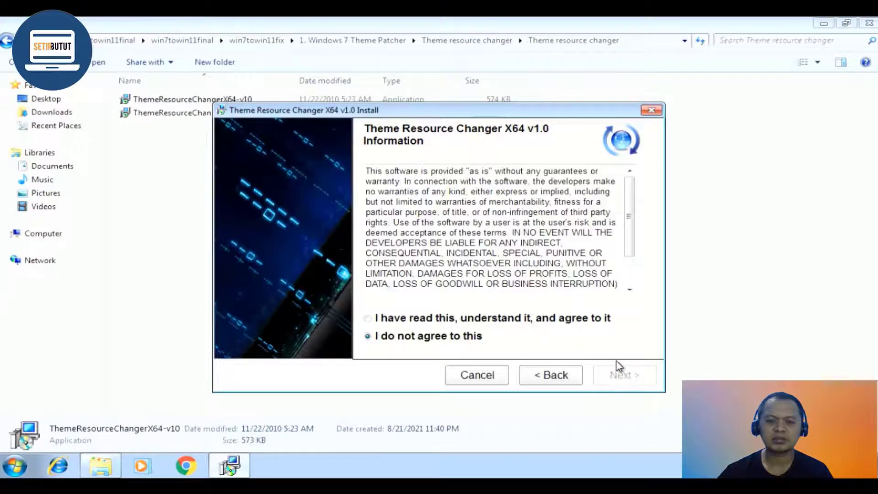
{"action": "left_click", "coordinate": [369, 320]}
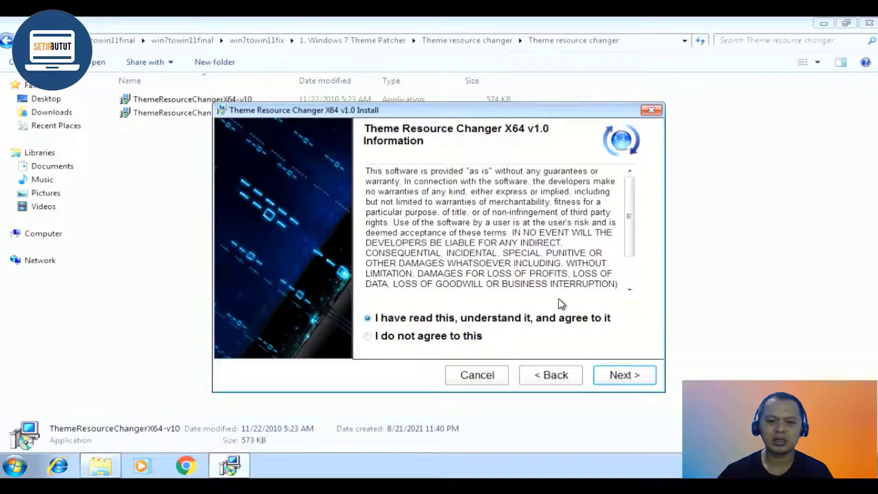
{"action": "left_click", "coordinate": [625, 374]}
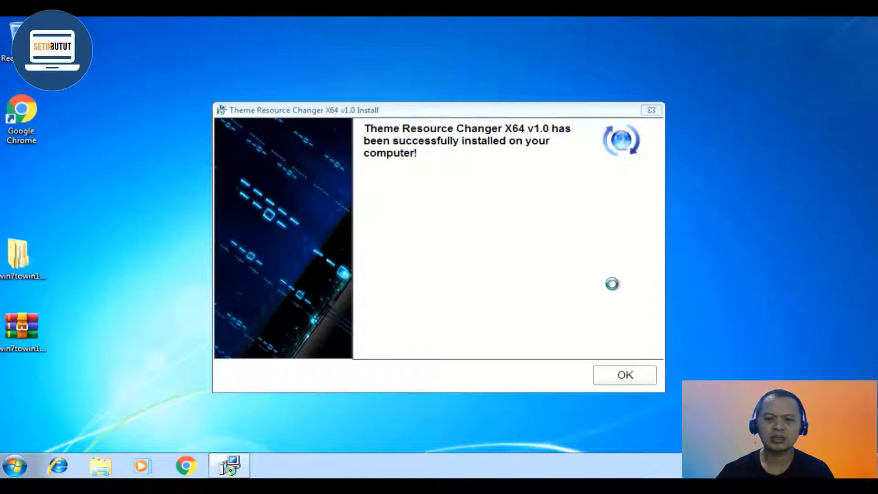
{"action": "left_click", "coordinate": [626, 378]}
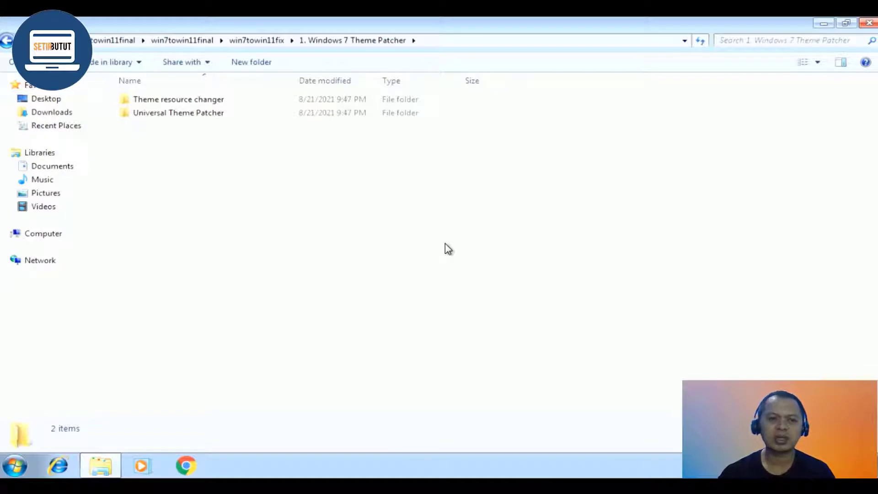
- From the Universal Theme Patcher folder, run UniversalThemePatcher-x64 as administrator in English and continue to the patch details
{"action": "double_click", "coordinate": [173, 115]}
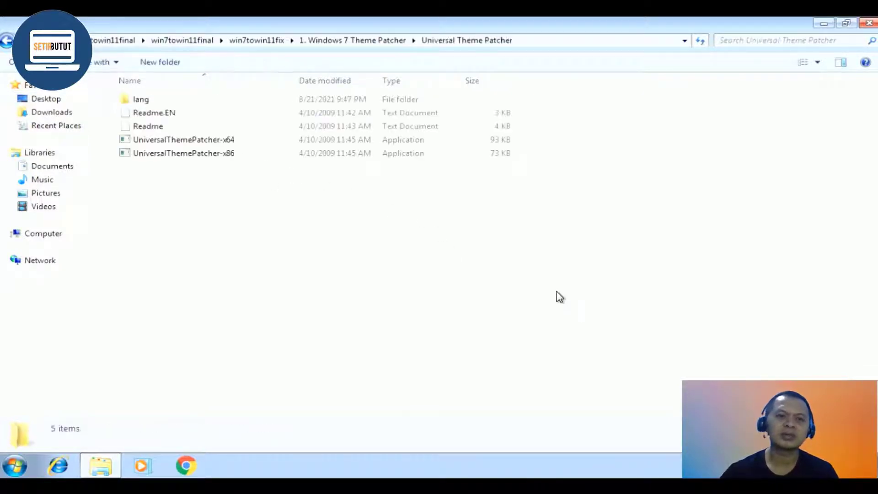
{"action": "left_click", "coordinate": [217, 140]}
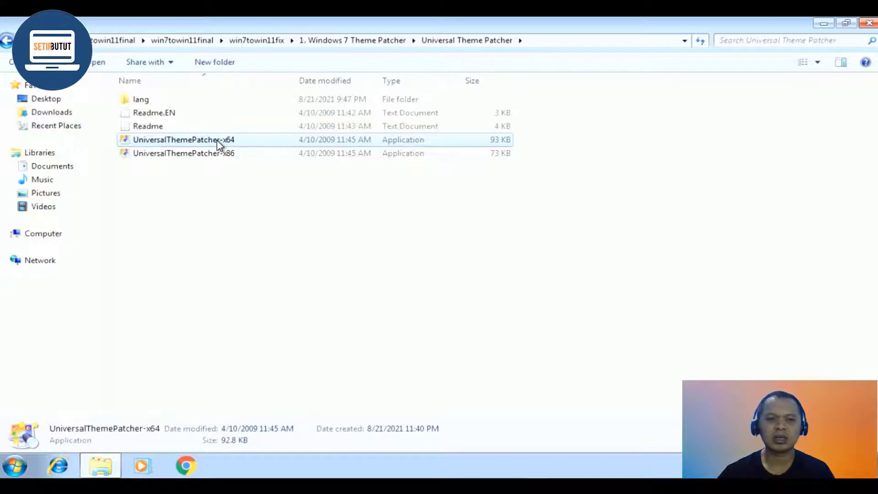
{"action": "right_click", "coordinate": [283, 143]}
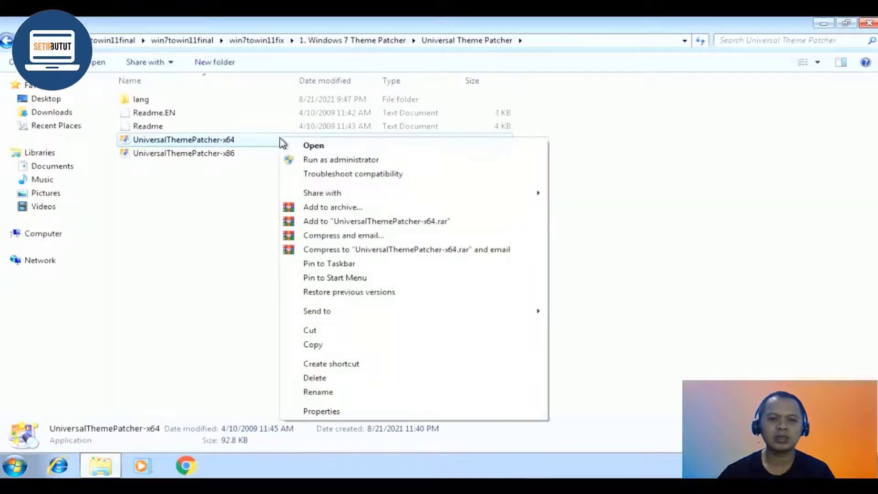
{"action": "left_click", "coordinate": [365, 161]}
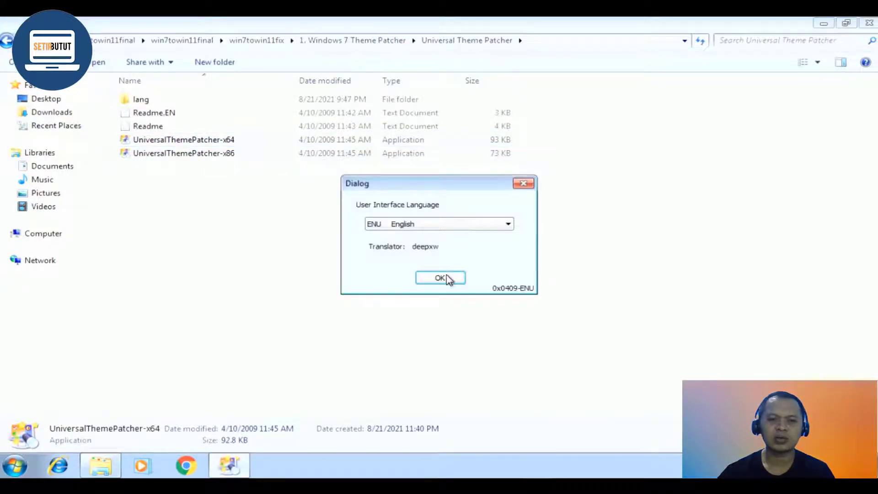
{"action": "left_click", "coordinate": [447, 280]}
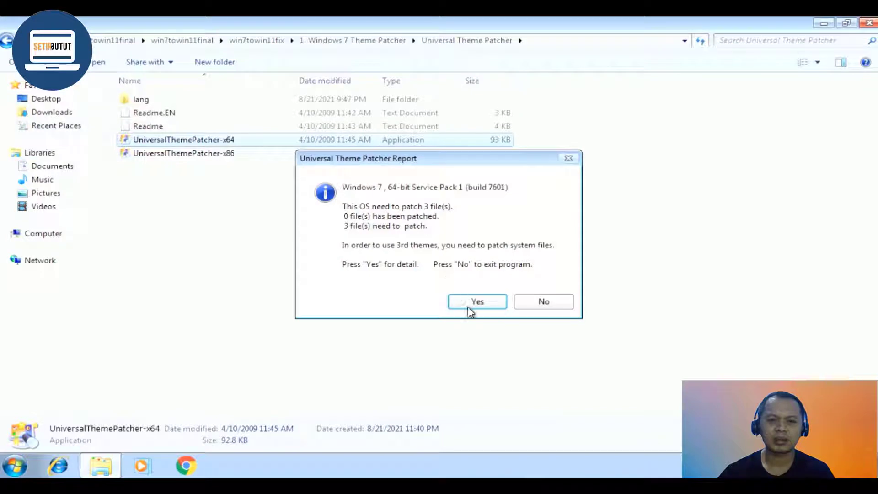
{"action": "left_click", "coordinate": [471, 302]}
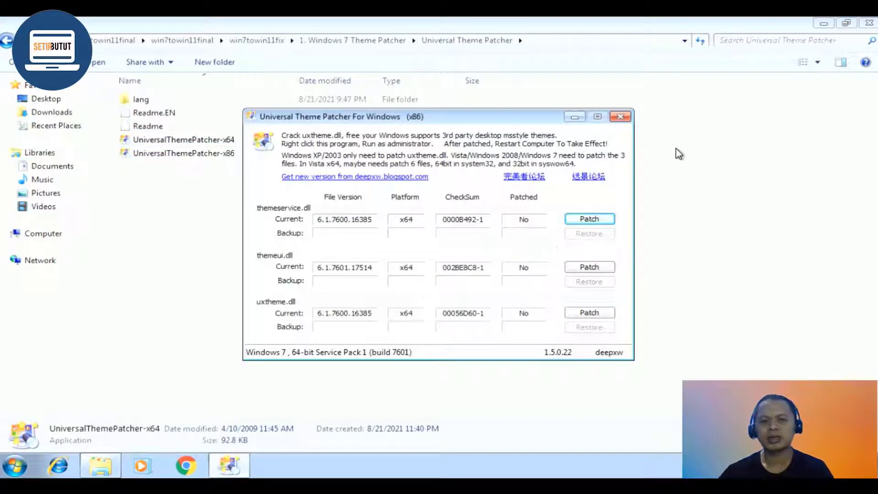
- Patch themeservice.dll, themeui.dll and uxtheme.dll, and restart the computer to apply the patches
{"action": "left_click", "coordinate": [602, 219]}
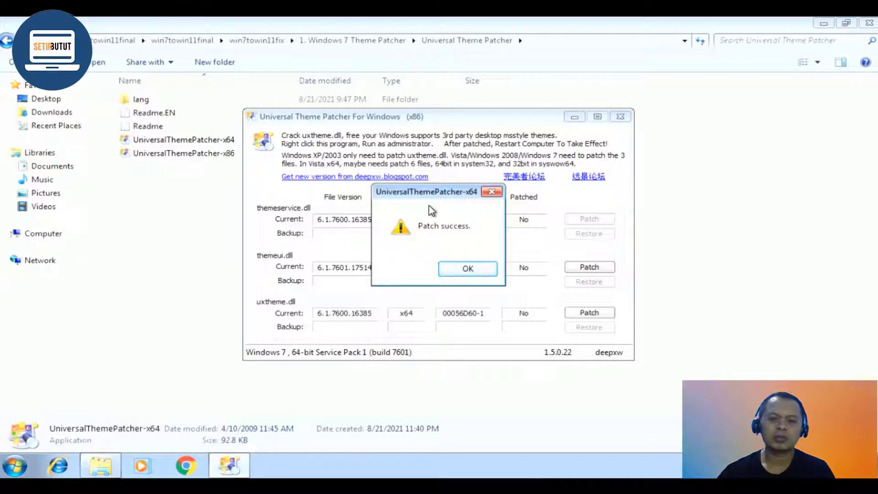
{"action": "left_click", "coordinate": [465, 270]}
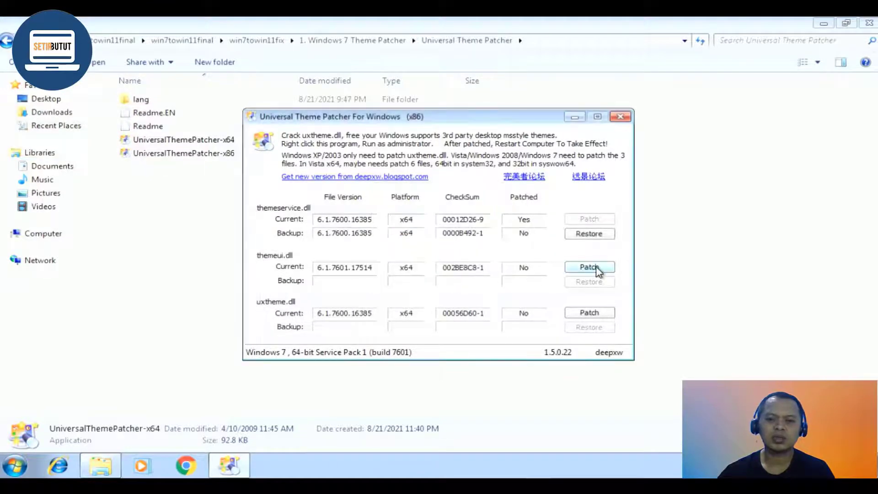
{"action": "left_click", "coordinate": [597, 266]}
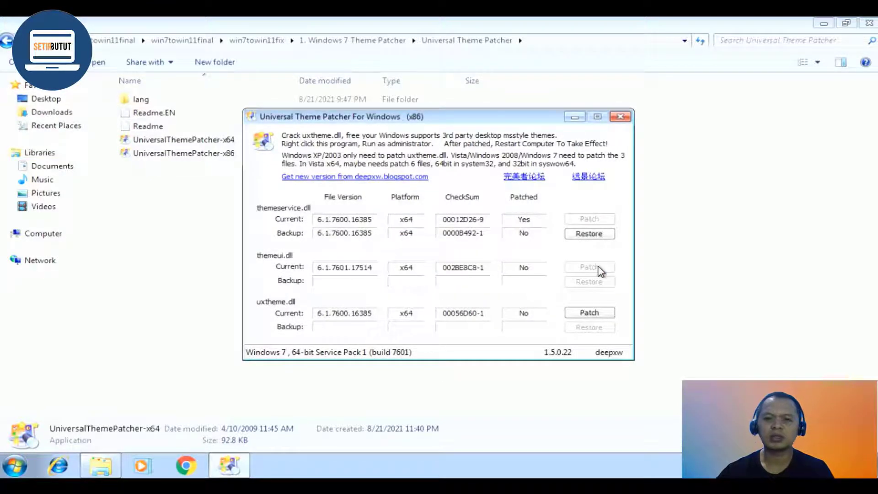
{"action": "left_click", "coordinate": [478, 265]}
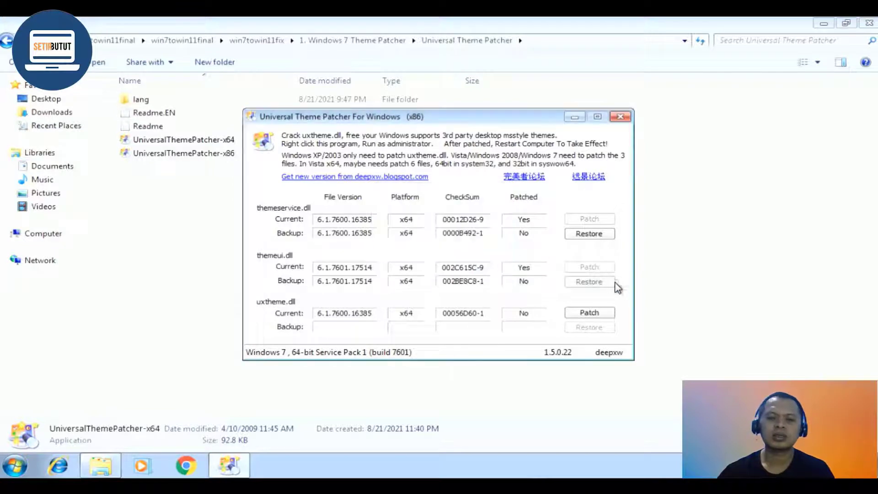
{"action": "left_click", "coordinate": [594, 313]}
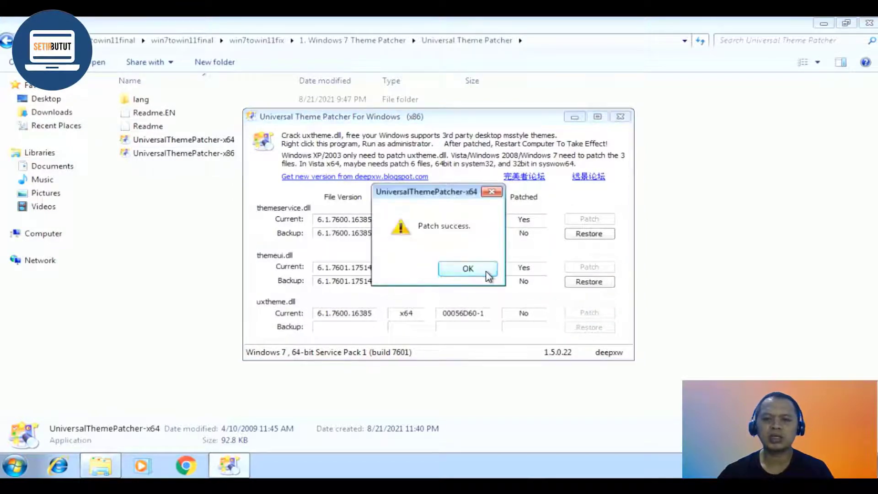
{"action": "left_click", "coordinate": [488, 274]}
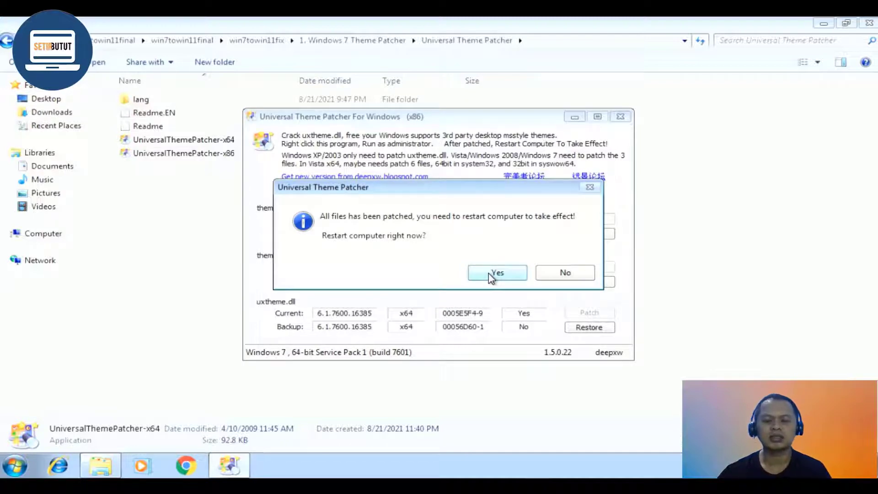
{"action": "left_click", "coordinate": [488, 273]}
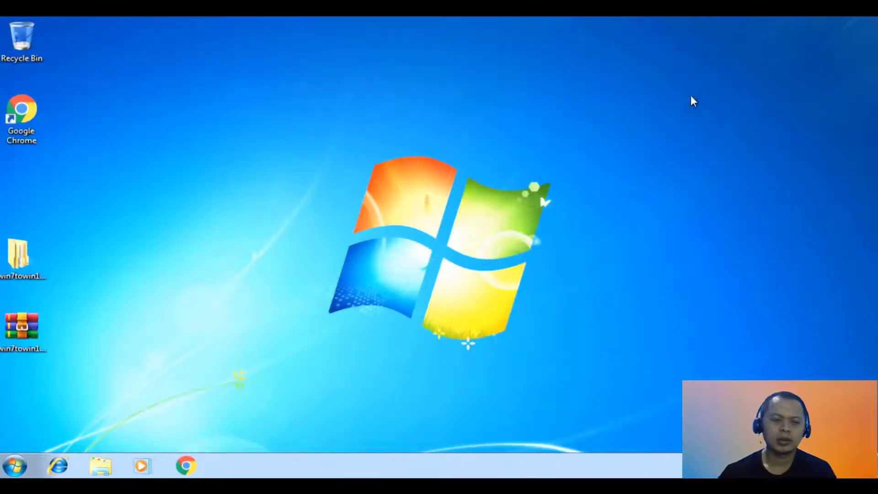
- Open the desktop's win7towin11final folder through win7towin11fix, 2. Sierra for win 7 and Sierra for Windows 7 to its Themes folder
{"action": "double_click", "coordinate": [23, 265]}
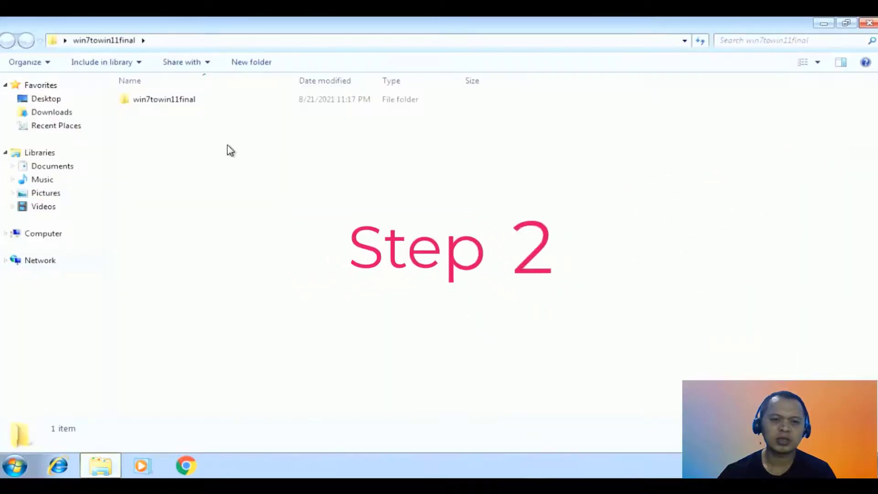
{"action": "double_click", "coordinate": [166, 102]}
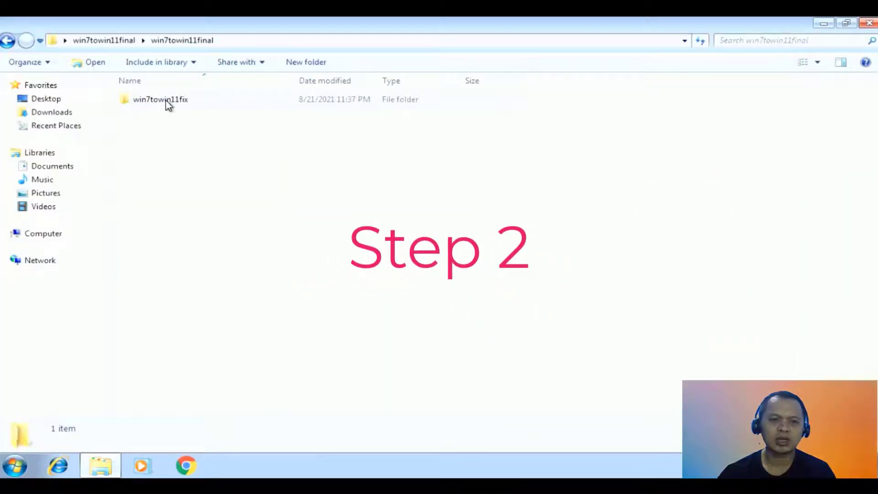
{"action": "left_click", "coordinate": [178, 99]}
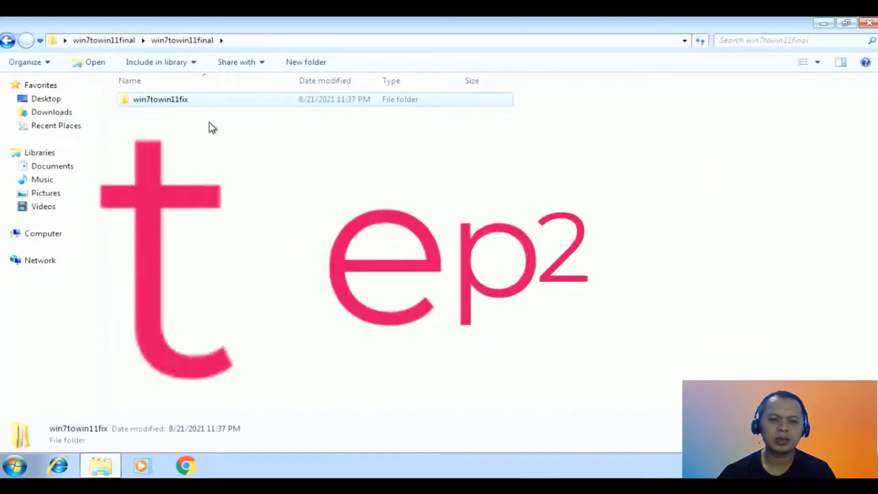
{"action": "key", "text": "F2"}
{"action": "double_click", "coordinate": [217, 104]}
{"action": "double_click", "coordinate": [177, 126]}
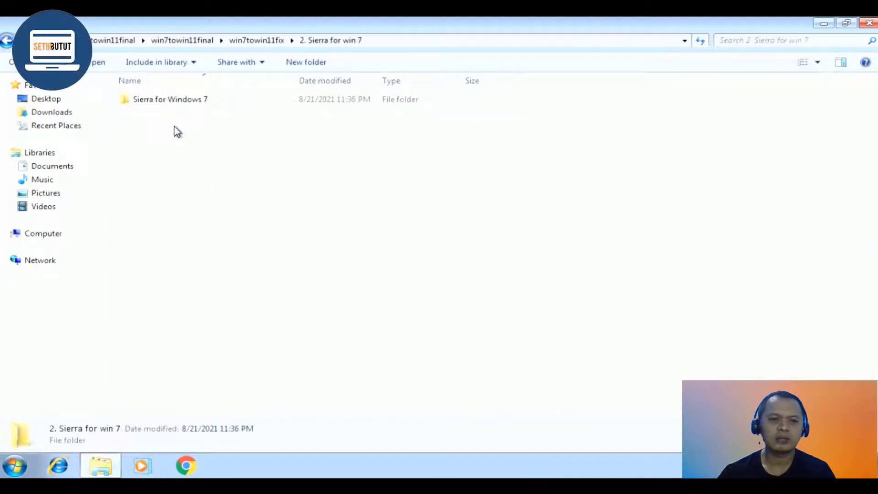
{"action": "double_click", "coordinate": [192, 103]}
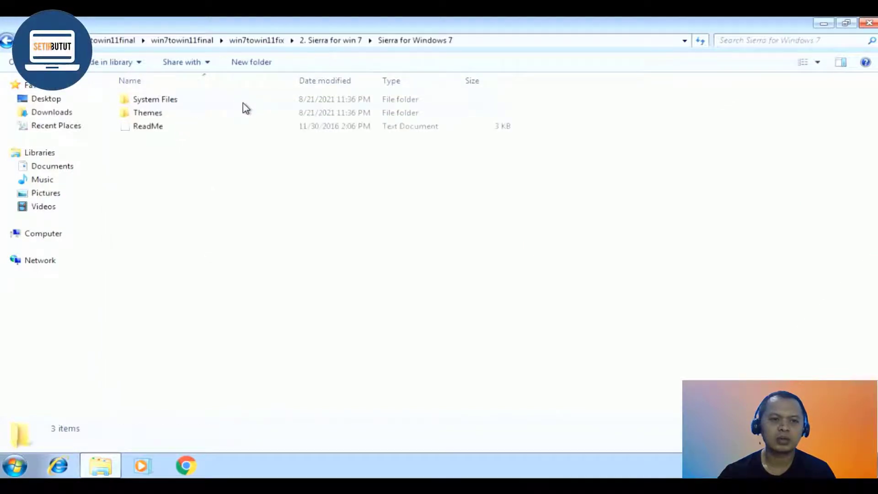
{"action": "double_click", "coordinate": [150, 113]}
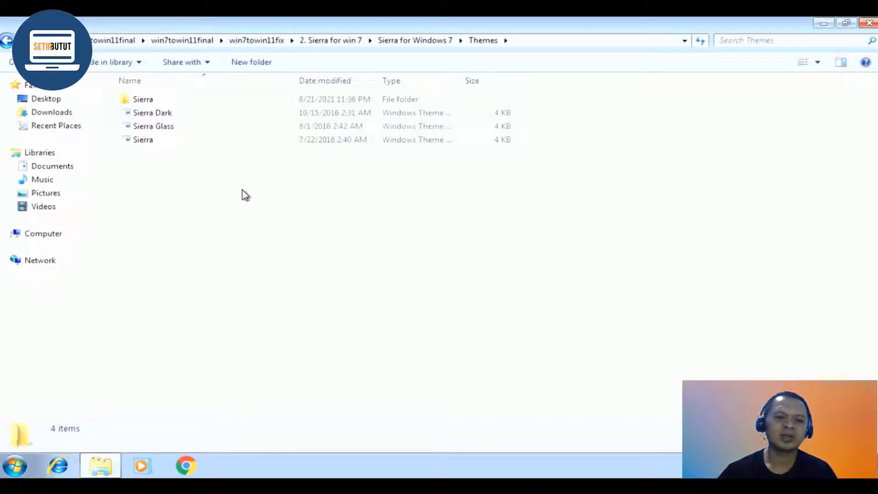
- Copy the Sierra folder and the Sierra Dark, Sierra Glass and Sierra theme files
{"action": "left_click_drag", "start_coordinate": [246, 206], "coordinate": [139, 97]}
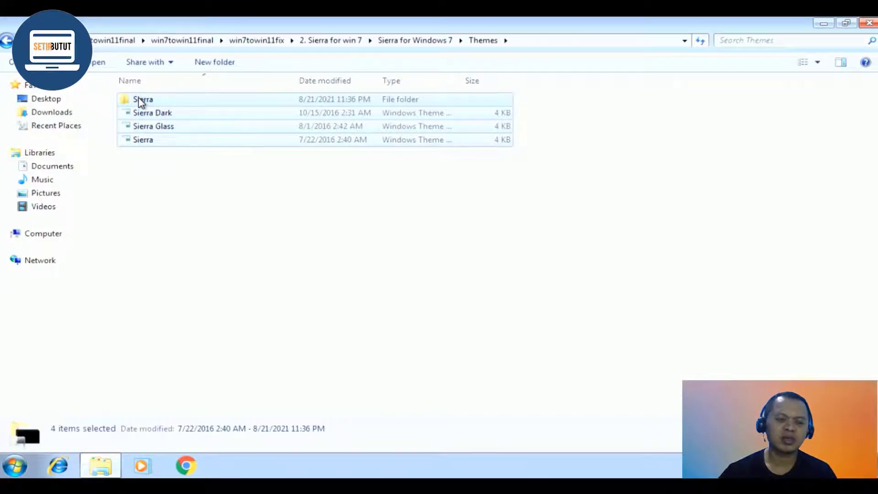
{"action": "right_click", "coordinate": [140, 100]}
{"action": "left_click", "coordinate": [188, 249]}
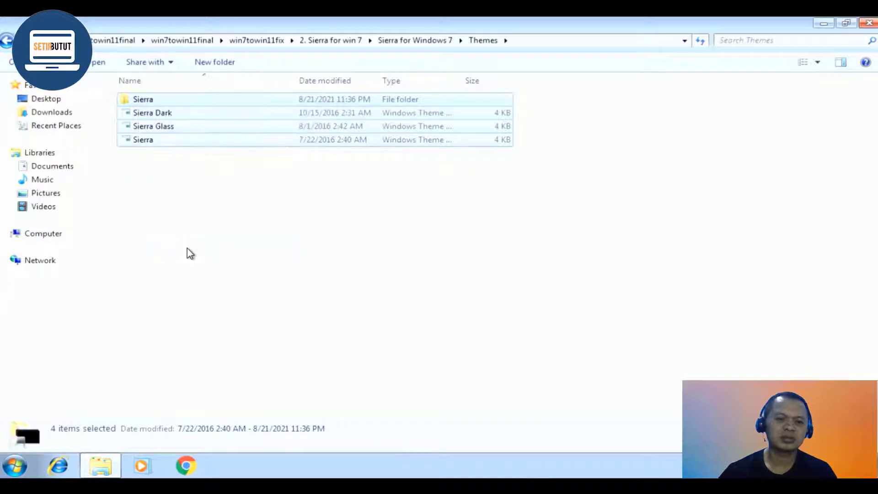
- Go to the system's theme folder at C:\Windows\Resources\Themes
{"action": "left_click", "coordinate": [54, 238]}
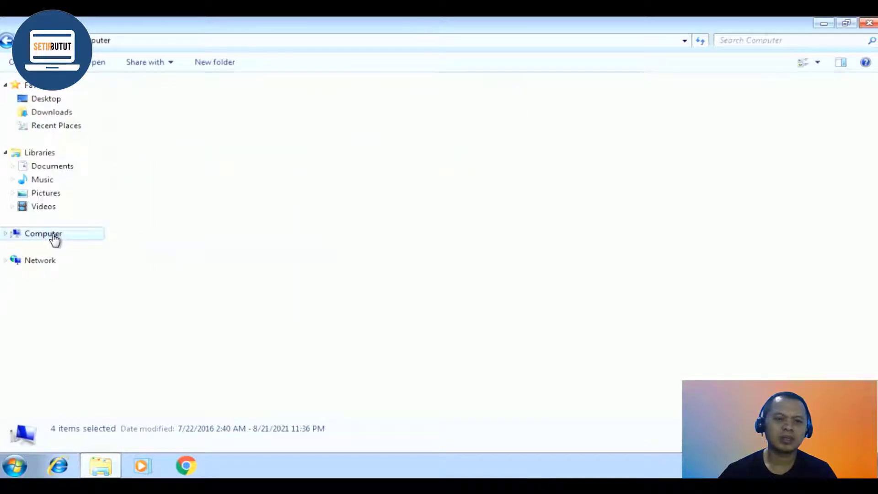
{"action": "double_click", "coordinate": [204, 120]}
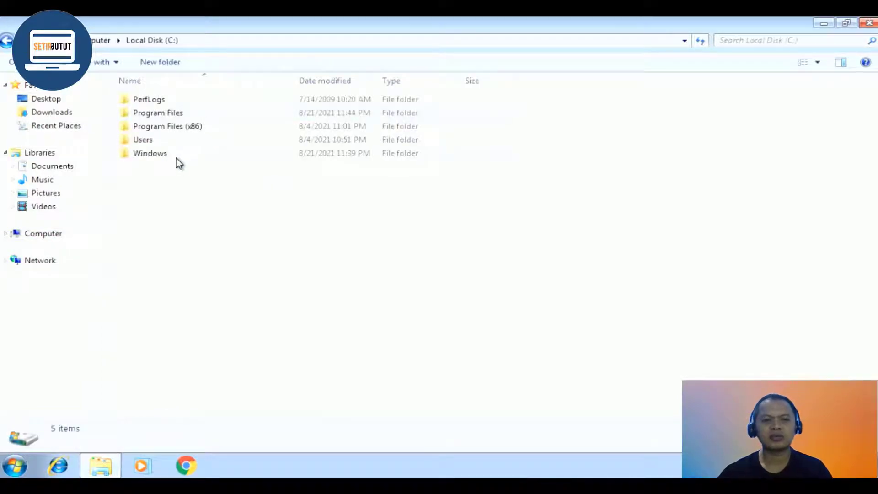
{"action": "double_click", "coordinate": [172, 158]}
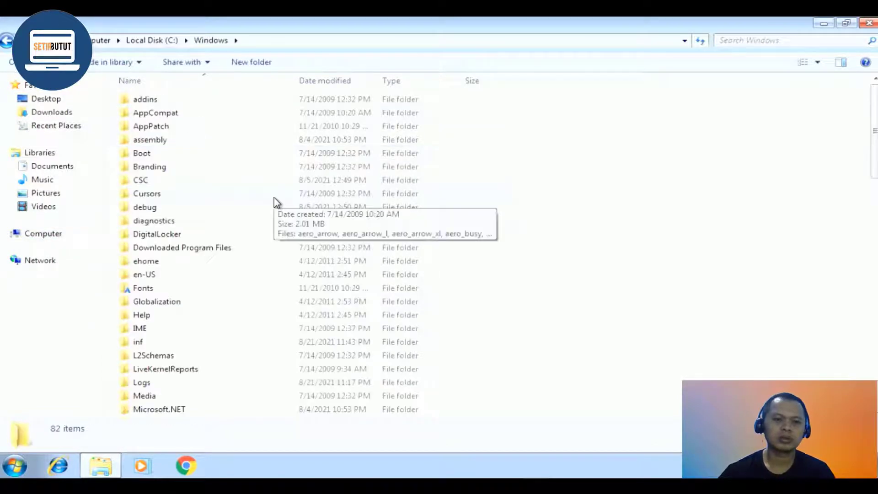
{"action": "scroll", "coordinate": [275, 202], "scroll_direction": "down", "scroll_amount": 4}
{"action": "scroll", "coordinate": [273, 204], "scroll_direction": "down", "scroll_amount": 3}
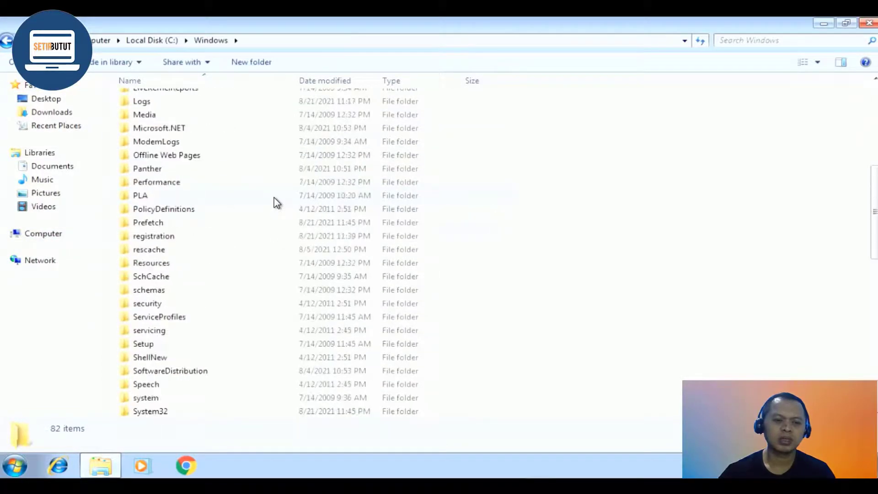
{"action": "double_click", "coordinate": [205, 266]}
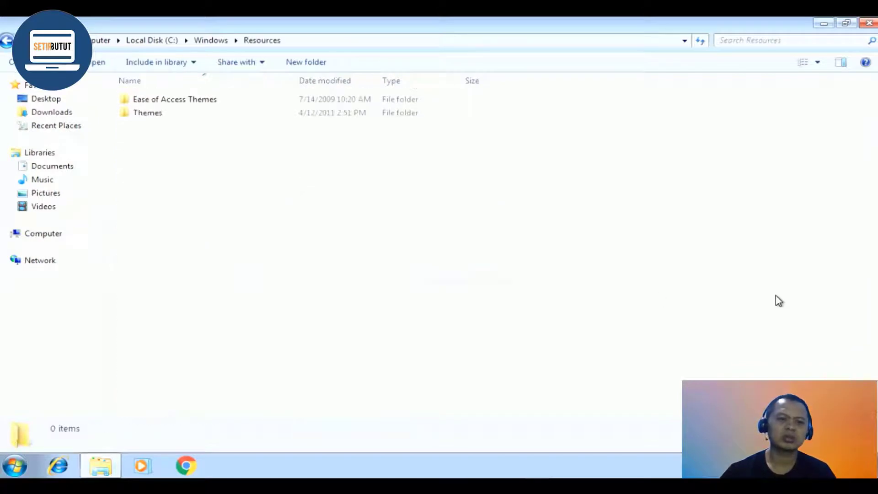
{"action": "left_click", "coordinate": [158, 115]}
{"action": "key", "text": "Return"}
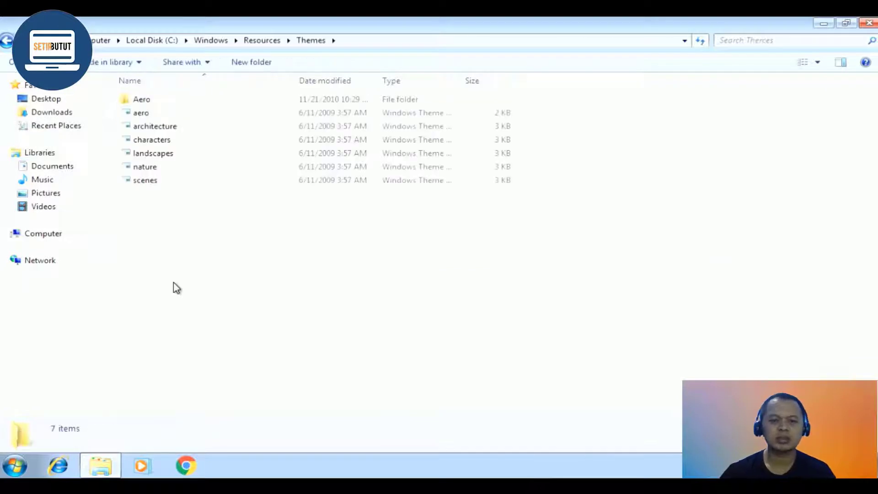
- Paste the copied Sierra items into the system Themes folder with administrator permission and close the window
{"action": "right_click", "coordinate": [174, 284]}
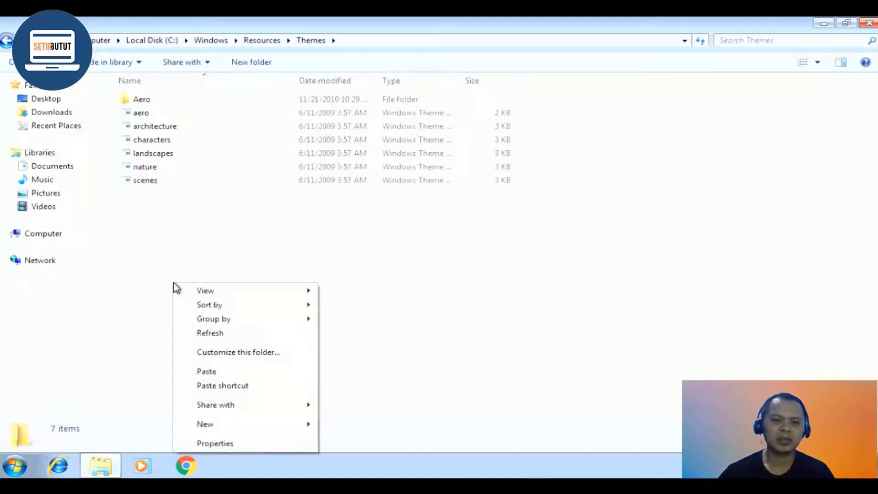
{"action": "left_click", "coordinate": [225, 372]}
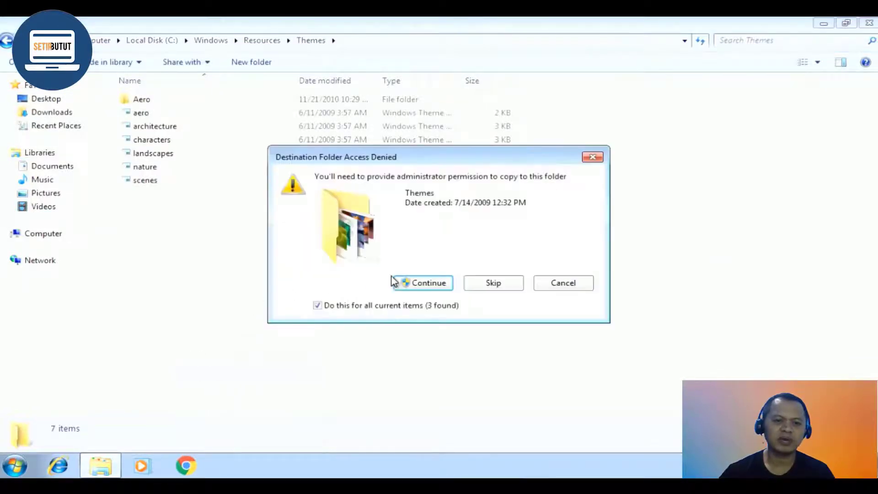
{"action": "left_click", "coordinate": [422, 284]}
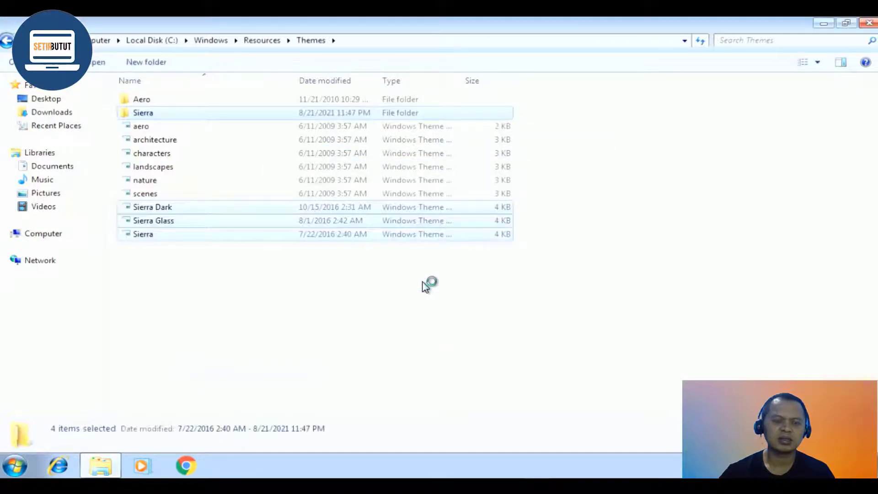
{"action": "left_click", "coordinate": [869, 22]}
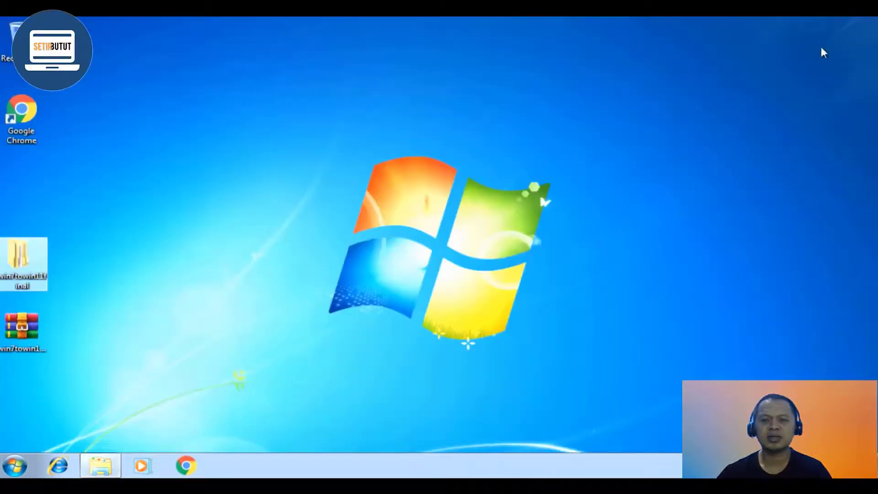
- Apply the installed Sierra theme in the desktop's personalization settings and close the window
{"action": "right_click", "coordinate": [506, 118]}
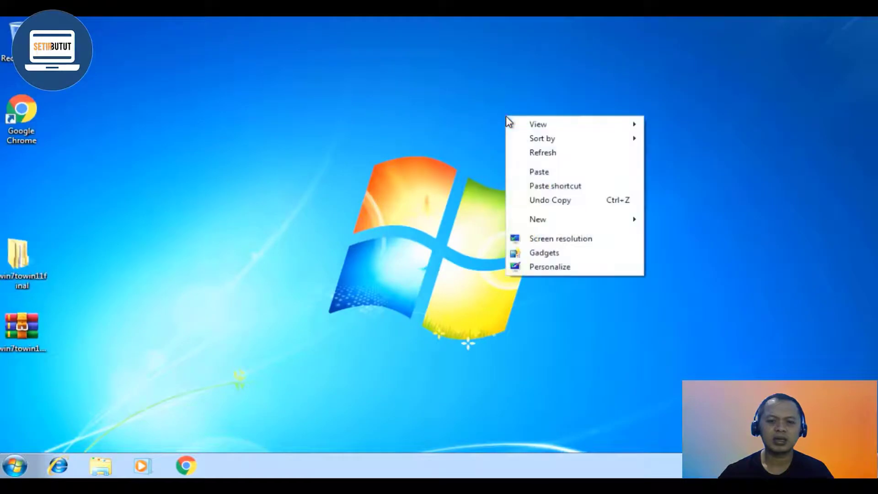
{"action": "left_click", "coordinate": [551, 267]}
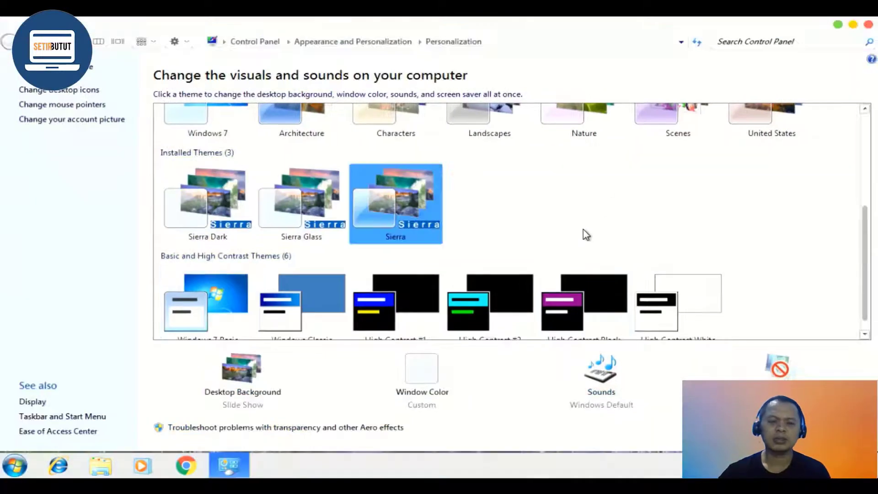
{"action": "left_click", "coordinate": [869, 25]}
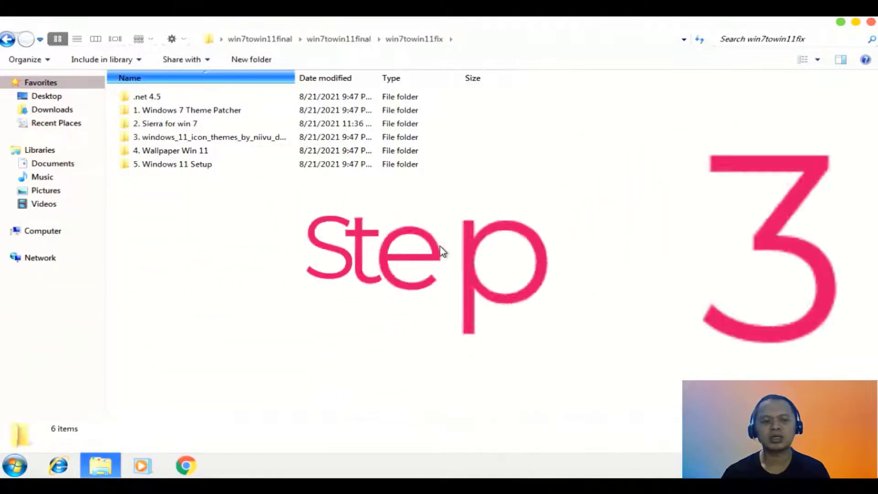
- Open the niivu Windows 11 icon theme folder in win7towin11fix through to iPack for Windows 10 1809 and lower
{"action": "left_click", "coordinate": [243, 138]}
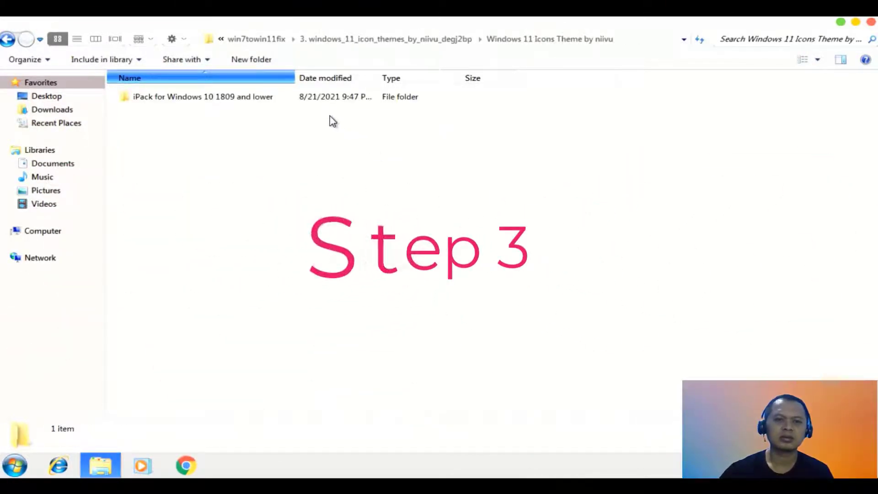
{"action": "left_click", "coordinate": [273, 102]}
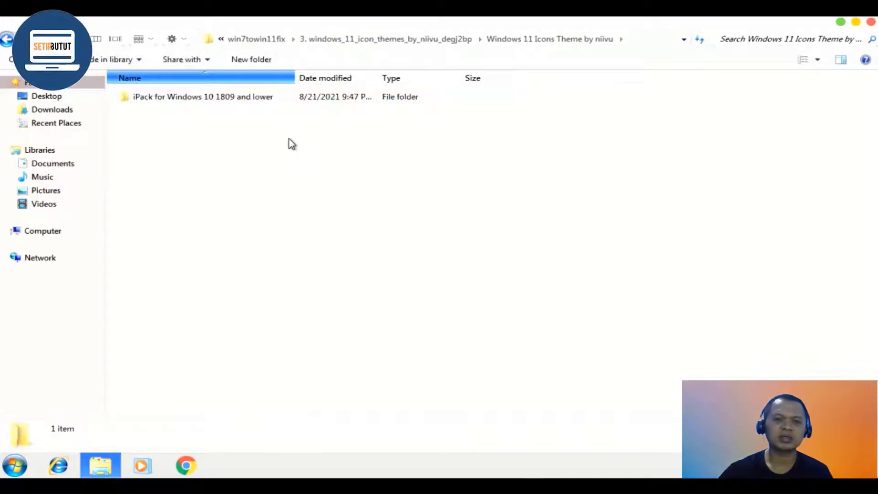
{"action": "left_click", "coordinate": [256, 100]}
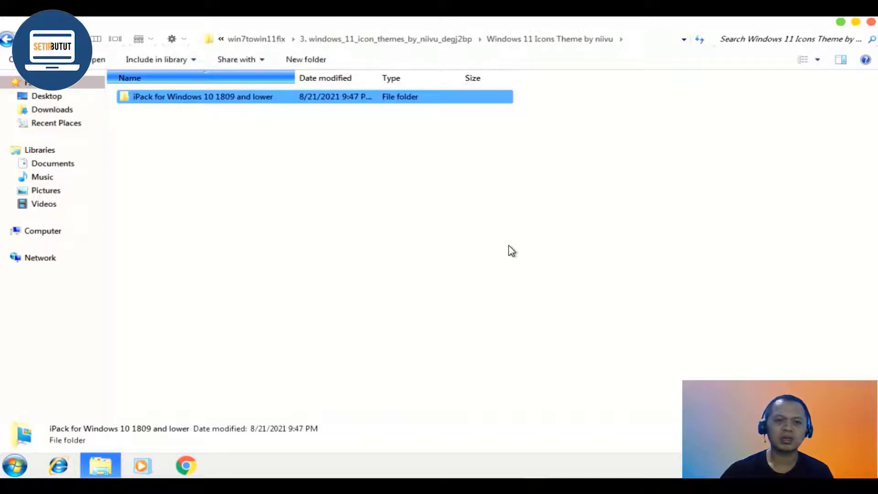
{"action": "key", "text": "Return"}
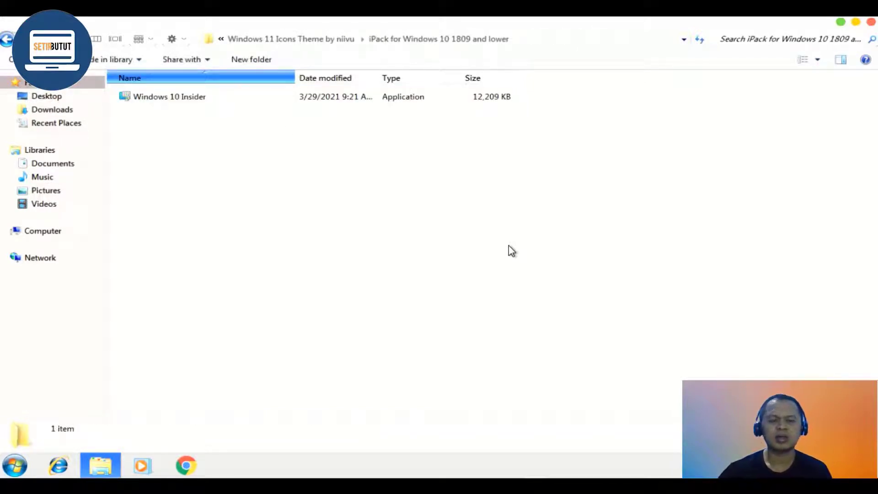
- Run the Windows 10 Insider application as administrator and allow it to make changes
{"action": "left_click", "coordinate": [158, 97]}
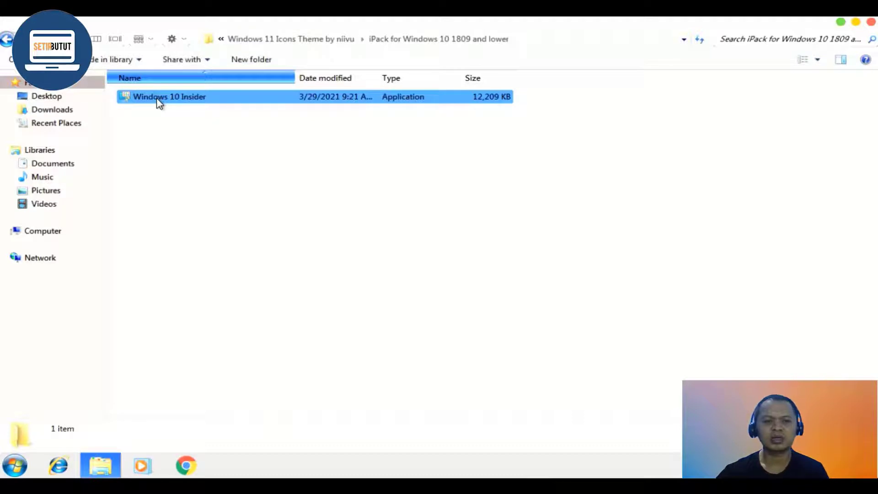
{"action": "right_click", "coordinate": [158, 100]}
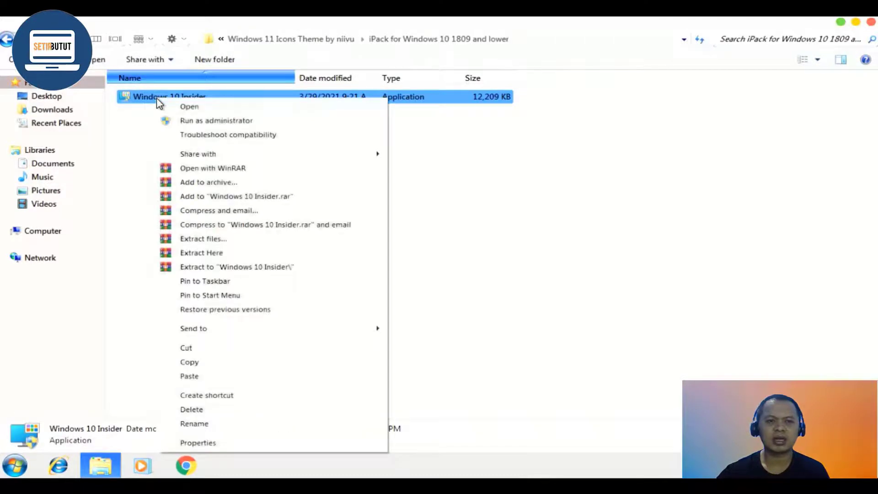
{"action": "left_click", "coordinate": [230, 123]}
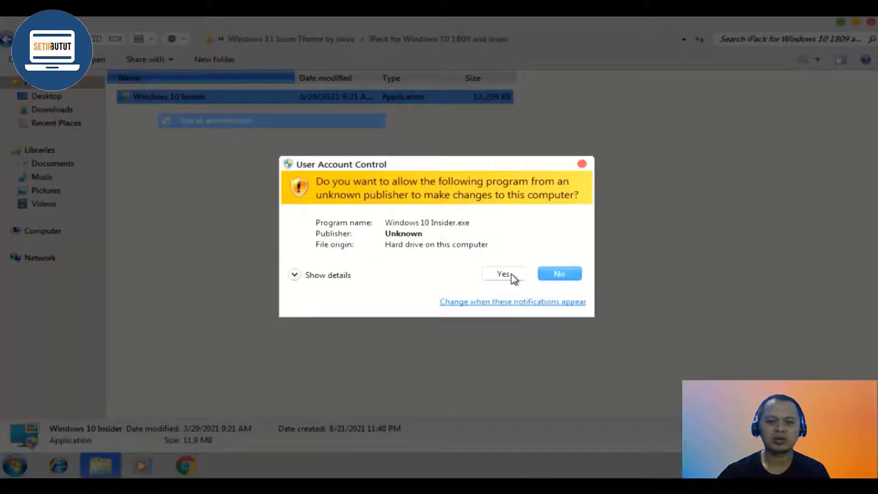
{"action": "left_click", "coordinate": [504, 274]}
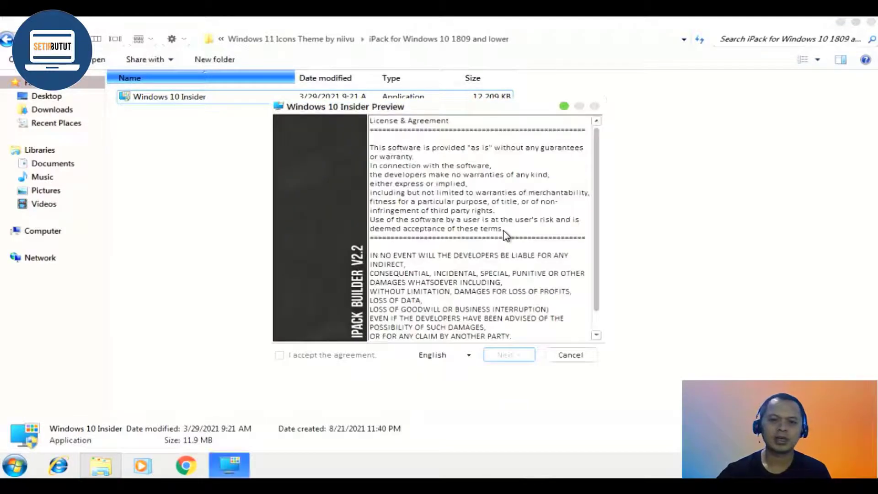
- Accept the icon pack's license agreement and install it with all files patched, without making a restore point
{"action": "left_click", "coordinate": [280, 356]}
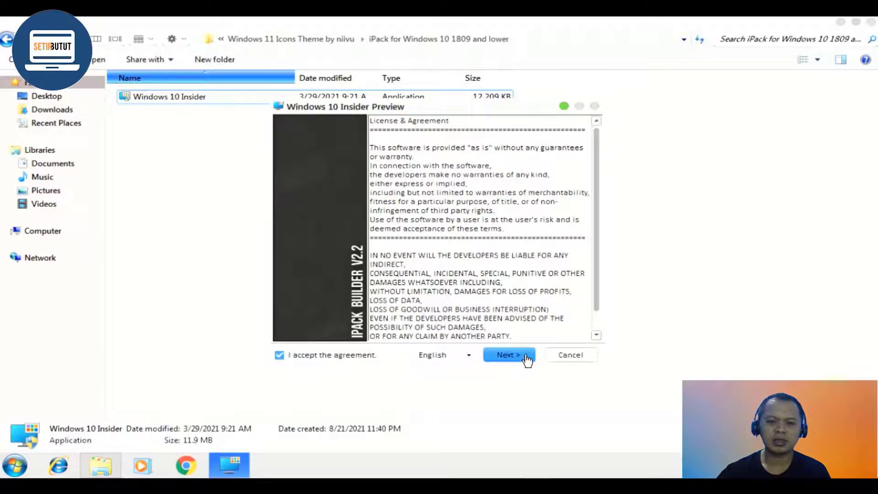
{"action": "left_click", "coordinate": [509, 355]}
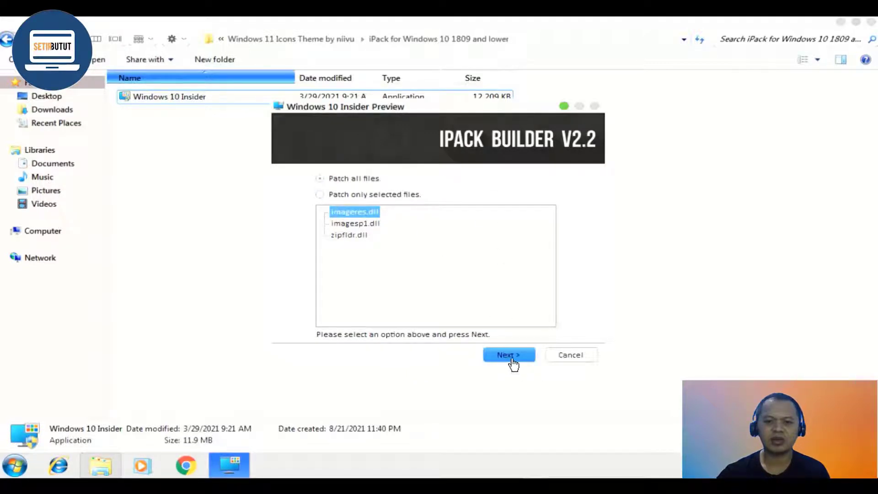
{"action": "left_click", "coordinate": [509, 355]}
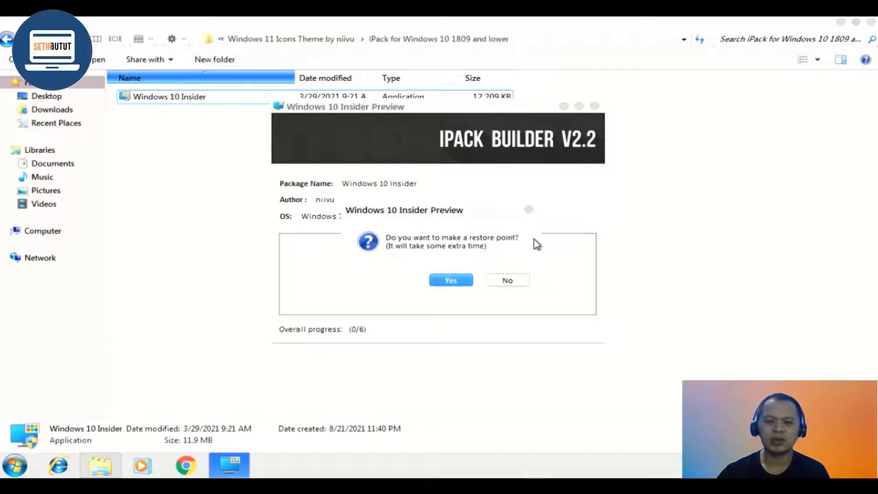
{"action": "left_click", "coordinate": [515, 284]}
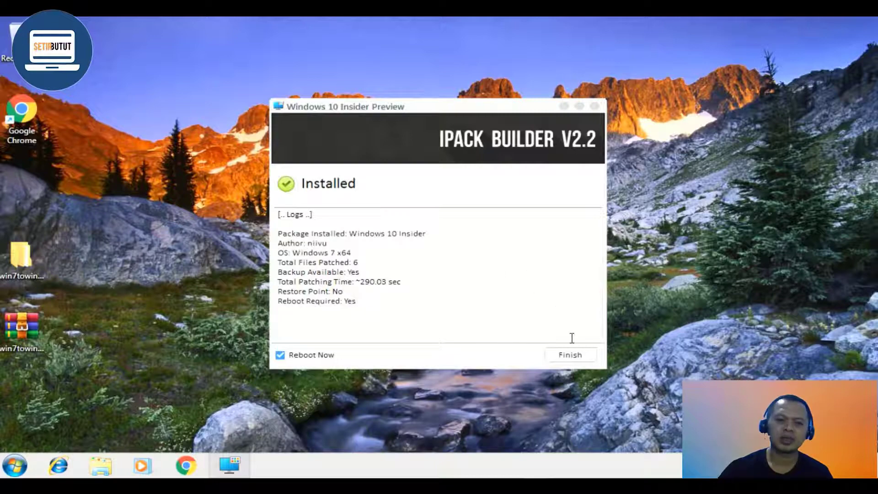
- Finish the icon pack installation with the reboot option enabled and restart Windows
{"action": "left_click", "coordinate": [573, 359]}
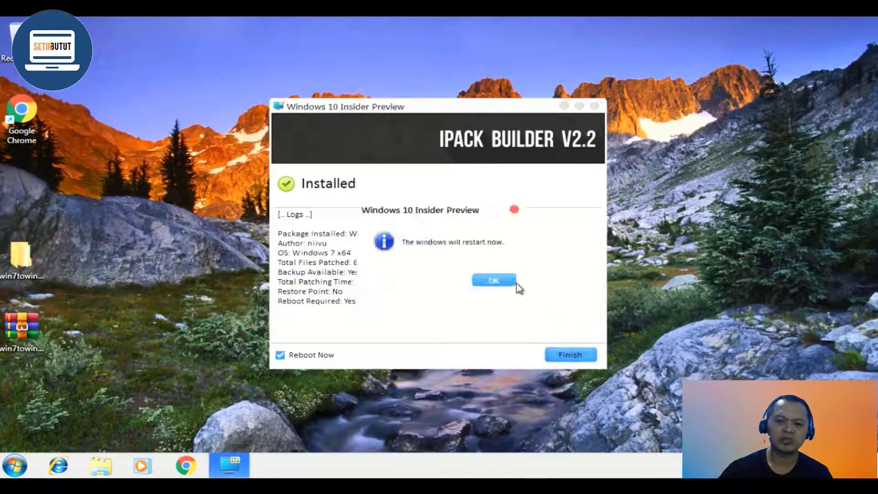
{"action": "left_click", "coordinate": [504, 280]}
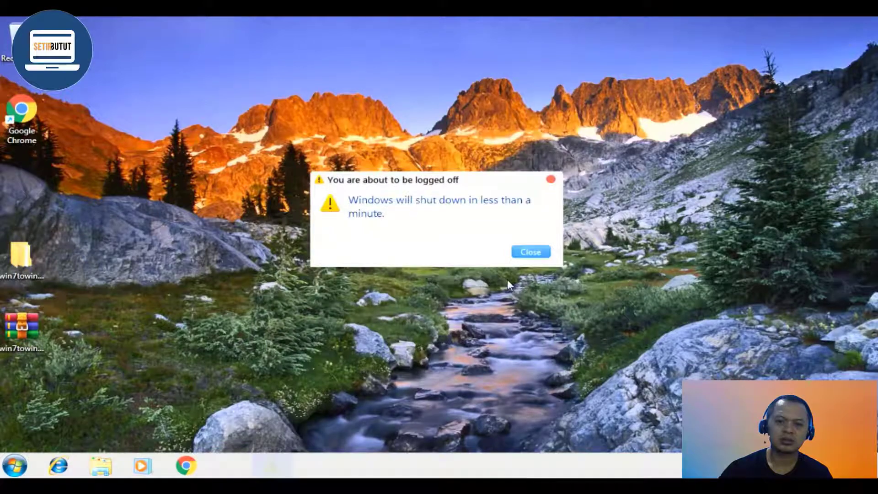
{"action": "left_click", "coordinate": [522, 254]}
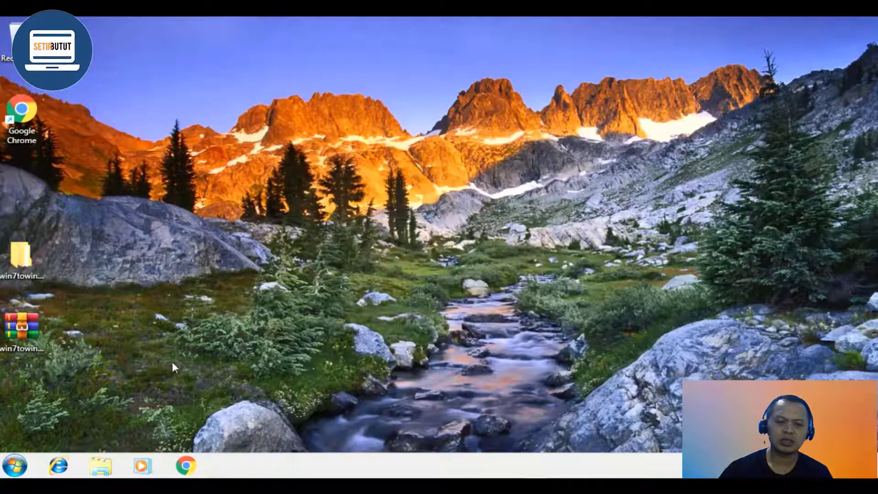
{"action": "left_click", "coordinate": [23, 466]}
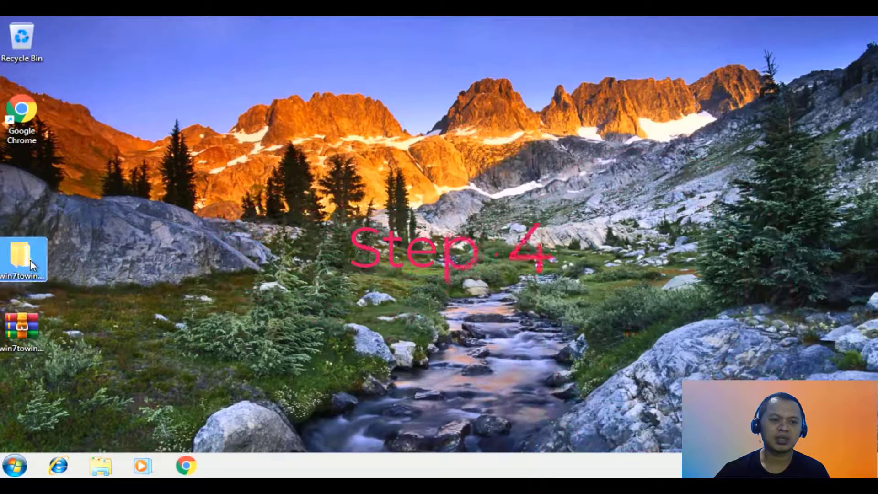
- Open the desktop's win7towin11final folder through win7towin11fix to 4. Wallpaper Win 11
{"action": "double_click", "coordinate": [30, 259]}
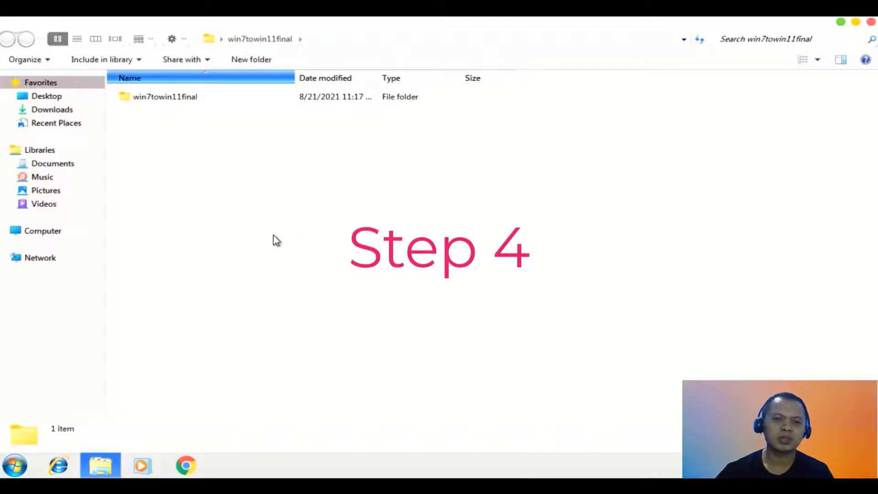
{"action": "left_click", "coordinate": [5, 231]}
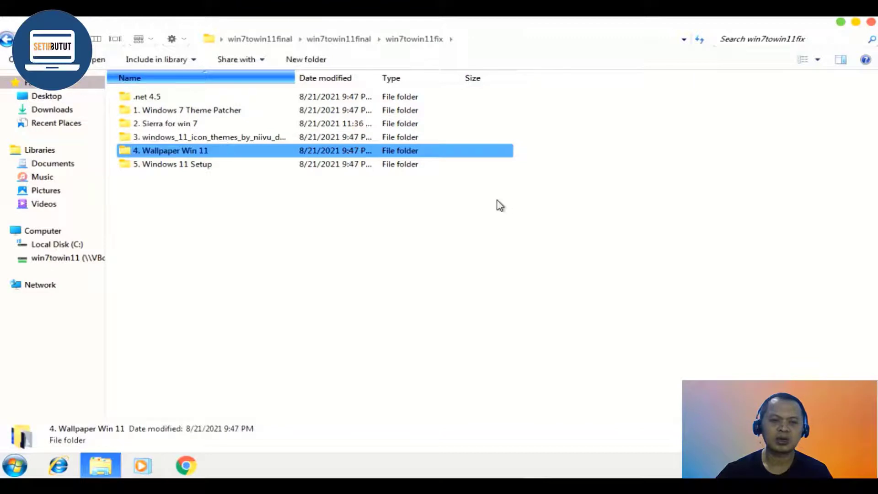
{"action": "key", "text": "Return"}
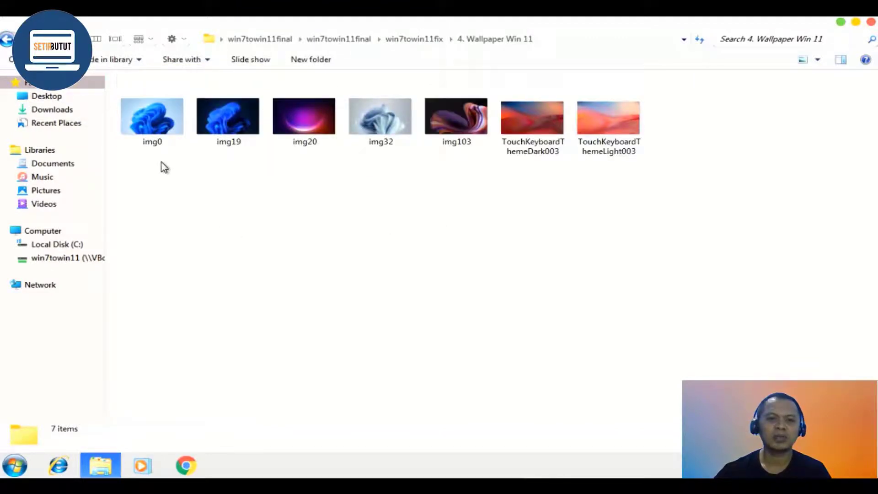
- Set the img0 picture as the desktop background and minimize the folder window
{"action": "left_click", "coordinate": [147, 129]}
{"action": "right_click", "coordinate": [146, 129]}
{"action": "left_click", "coordinate": [481, 206]}
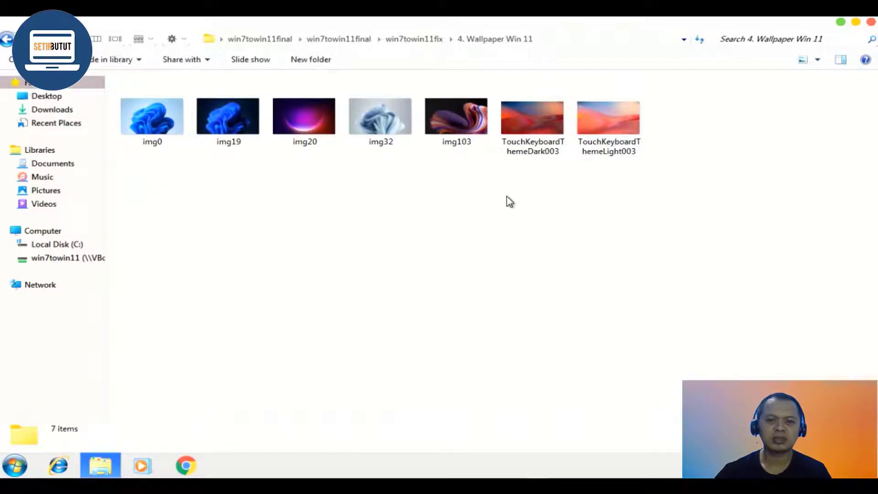
{"action": "right_click", "coordinate": [160, 122]}
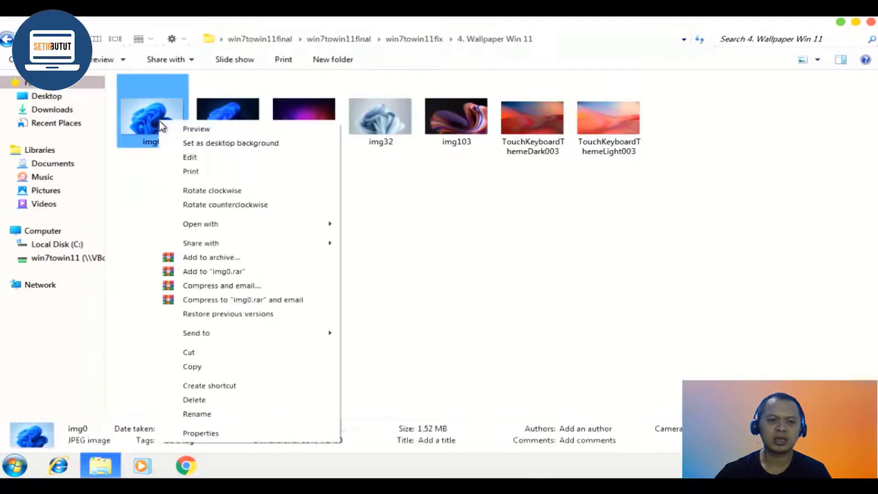
{"action": "left_click", "coordinate": [278, 146]}
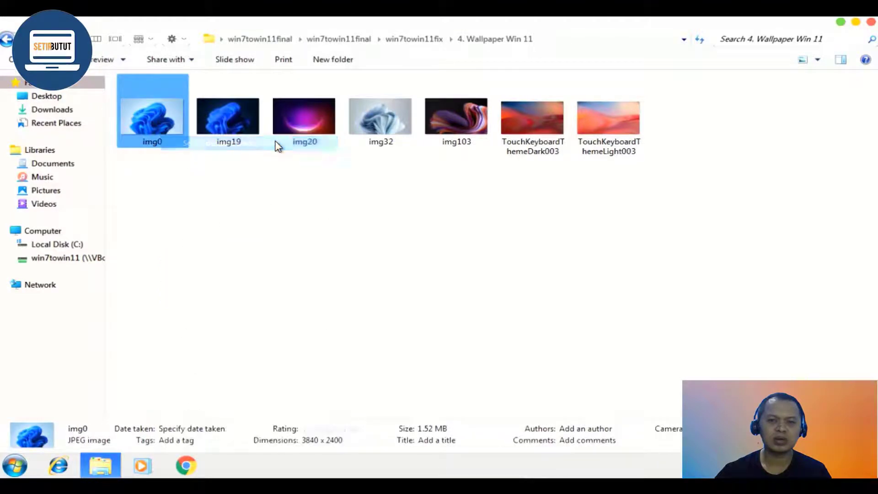
{"action": "left_click", "coordinate": [842, 23]}
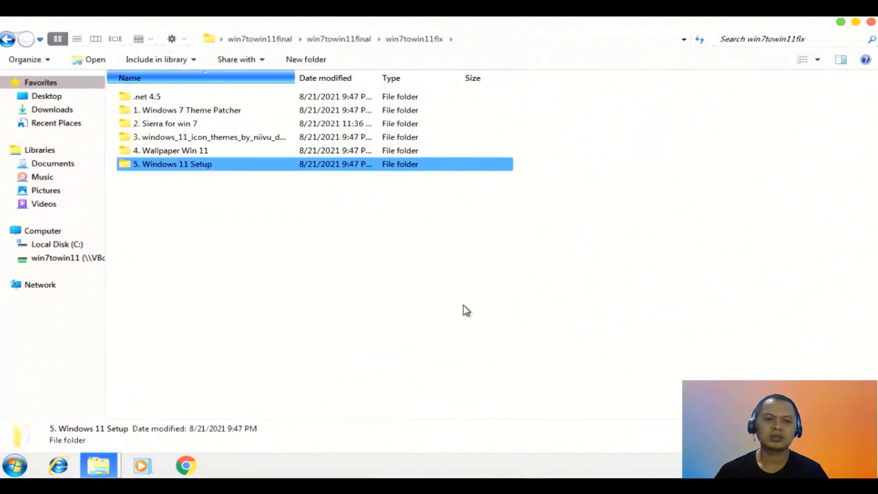
- Open the 5. Windows 11 Setup folder and try to run CustomizerGod as administrator
{"action": "key", "text": "Return"}
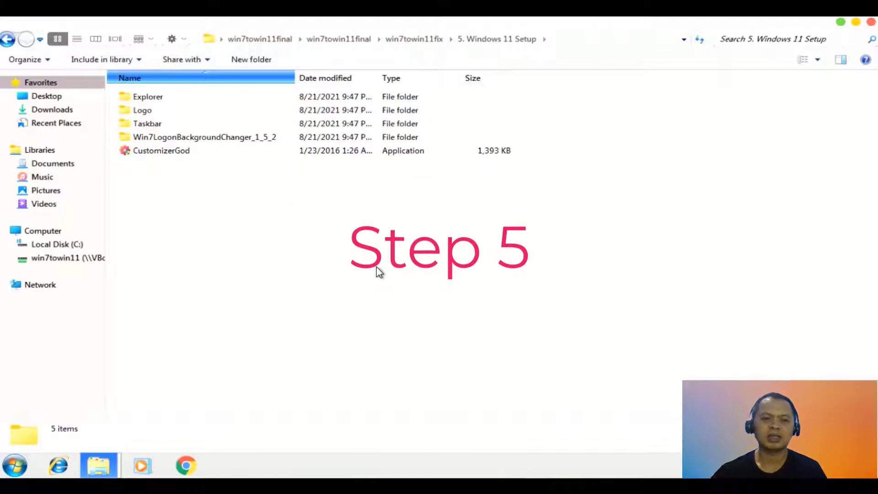
{"action": "left_click", "coordinate": [233, 153]}
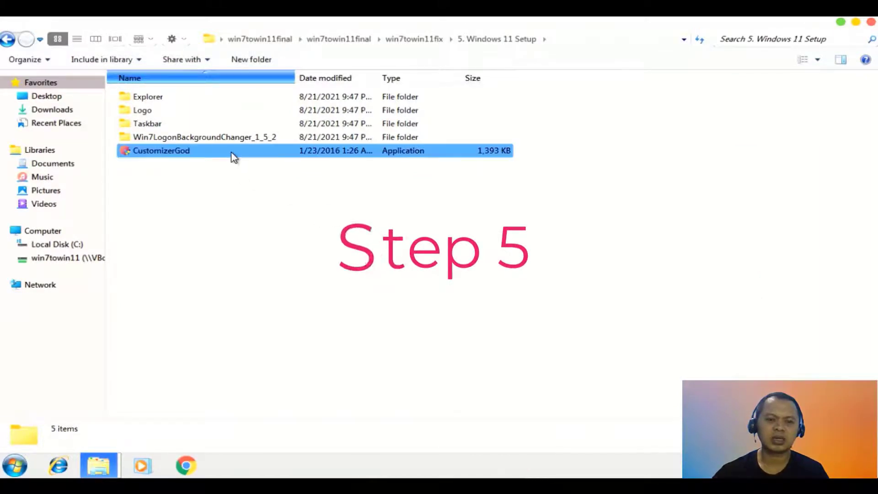
{"action": "right_click", "coordinate": [233, 153]}
{"action": "left_click", "coordinate": [207, 150]}
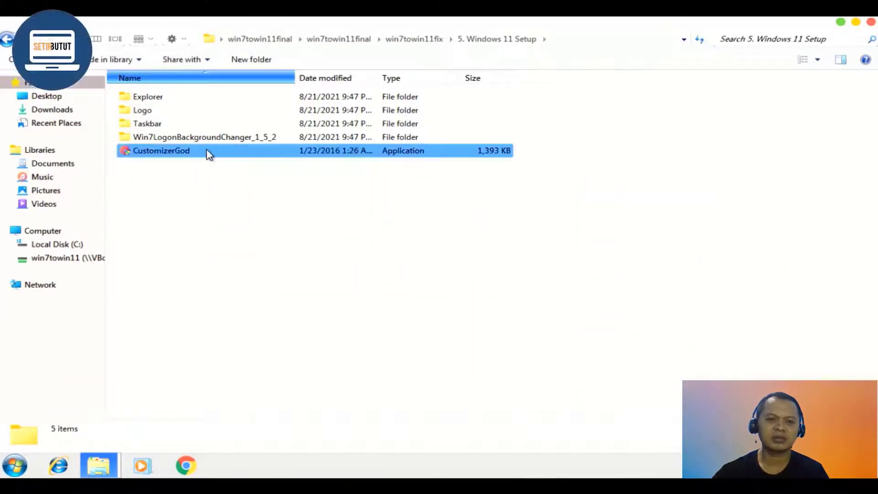
{"action": "right_click", "coordinate": [207, 150]}
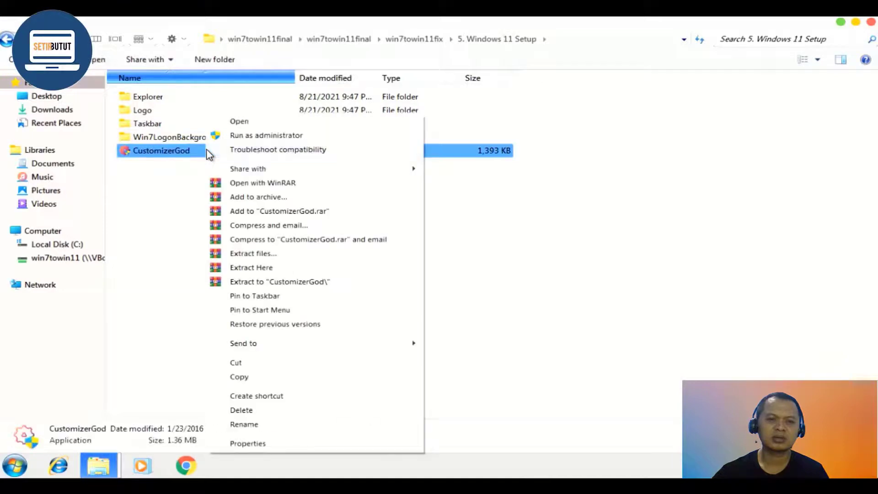
{"action": "left_click", "coordinate": [233, 134]}
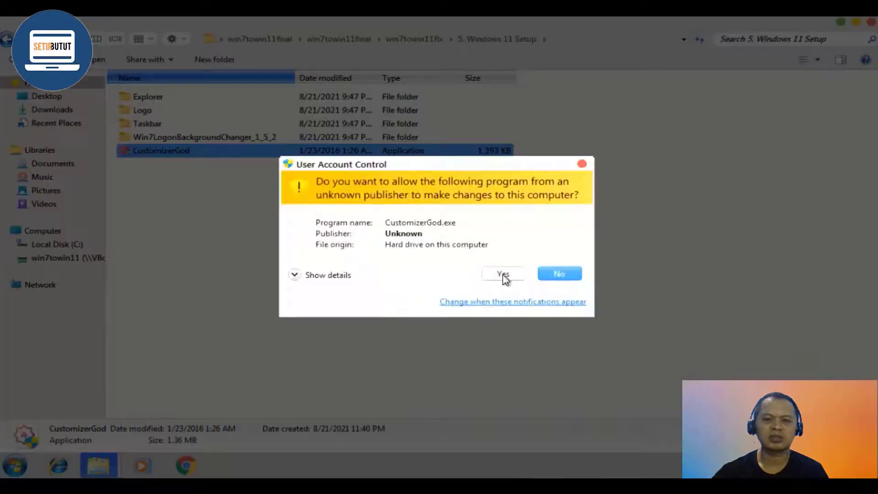
{"action": "left_click", "coordinate": [503, 275]}
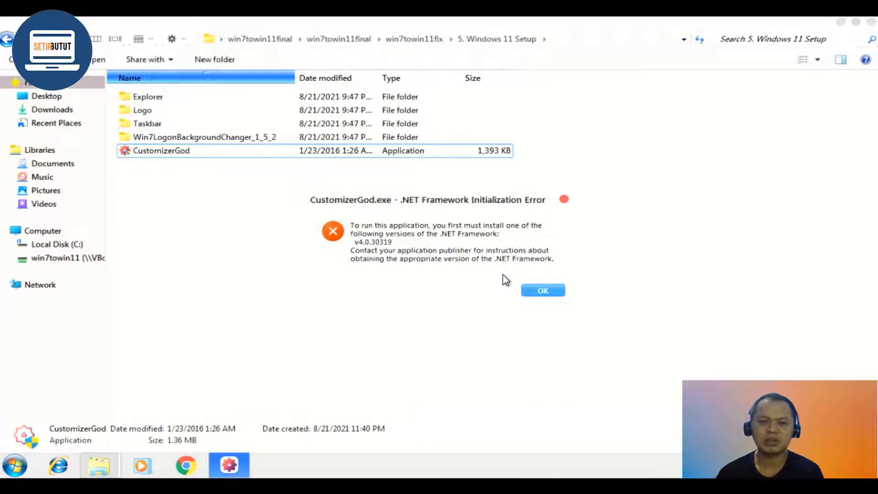
{"action": "left_click", "coordinate": [564, 200]}
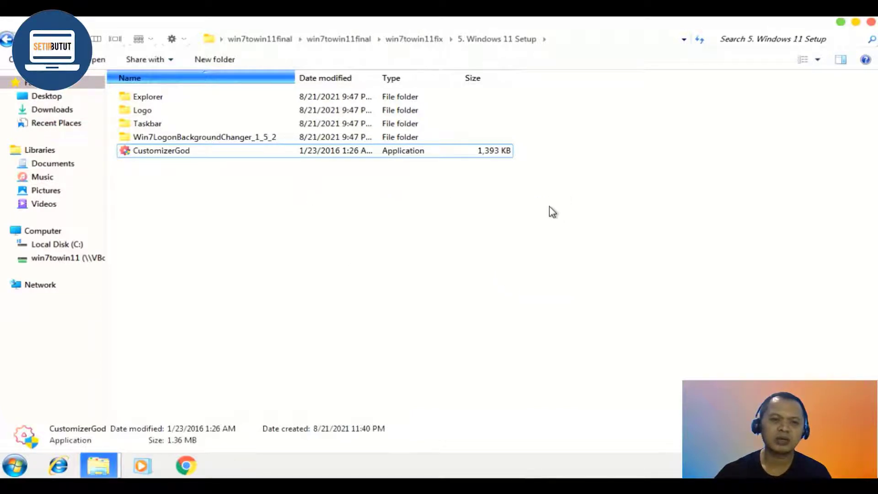
- Go back to win7towin11fix, open the .net 4.5 folder and run the NDP452-KB2901907 installer as administrator, allowing it to make changes
{"action": "left_click", "coordinate": [7, 39]}
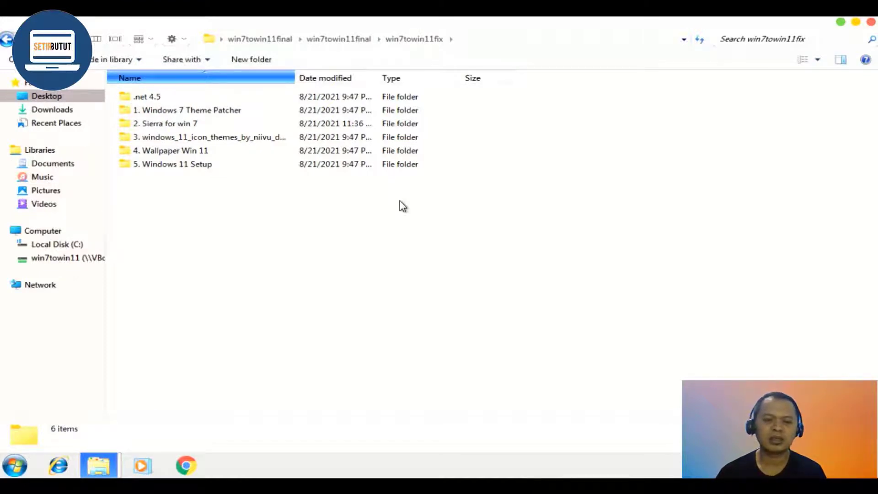
{"action": "left_click", "coordinate": [180, 97]}
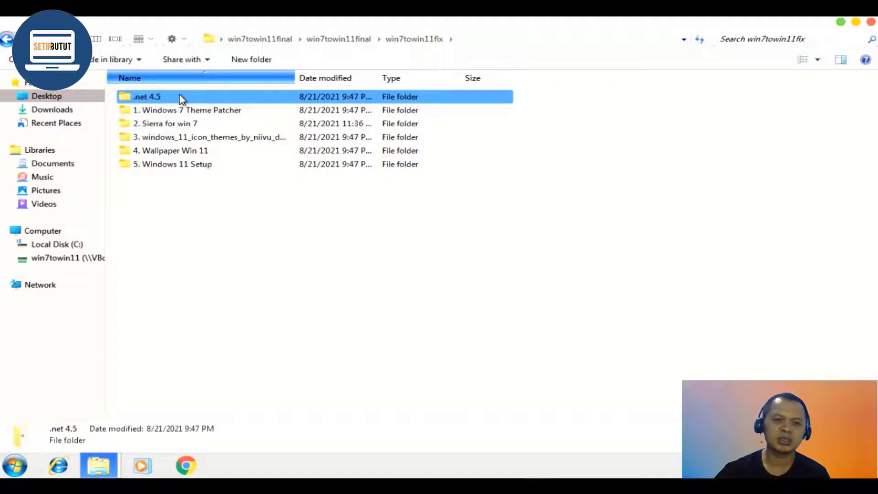
{"action": "key", "text": "Return"}
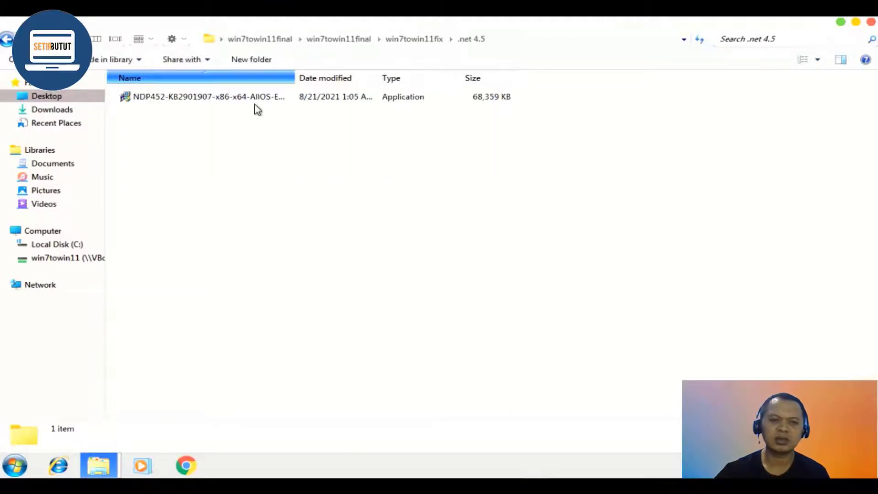
{"action": "right_click", "coordinate": [236, 101]}
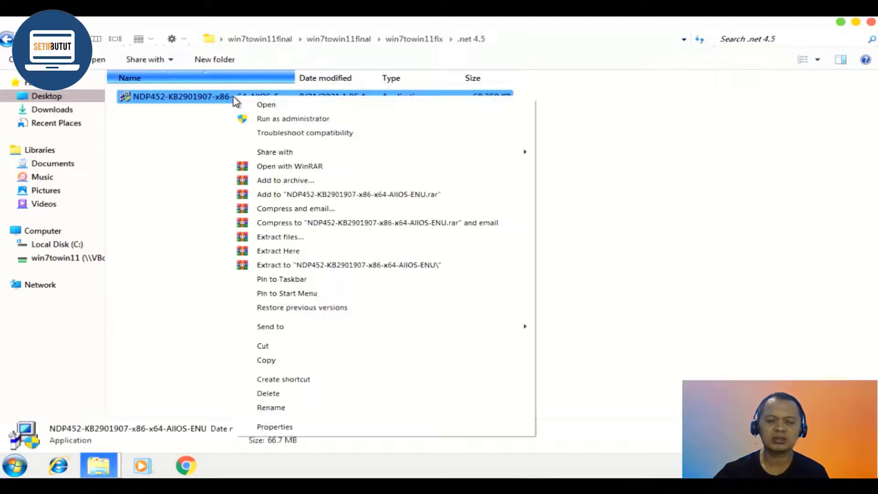
{"action": "left_click", "coordinate": [286, 115]}
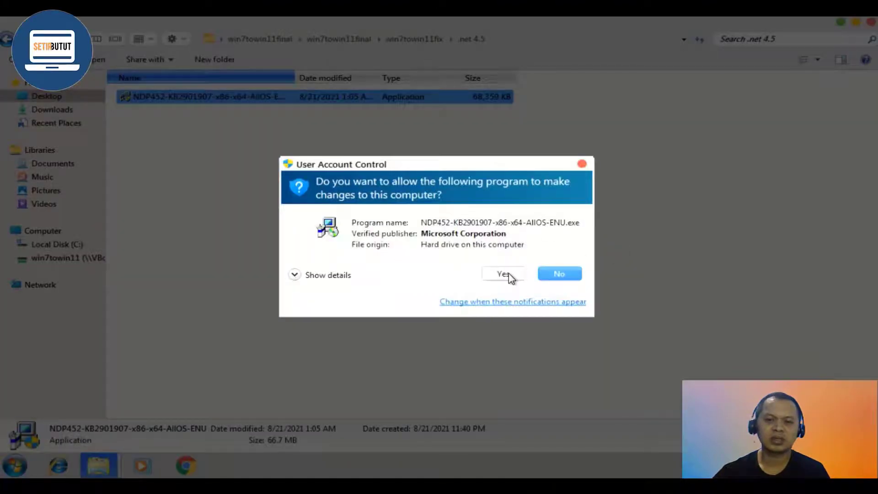
{"action": "left_click", "coordinate": [503, 274]}
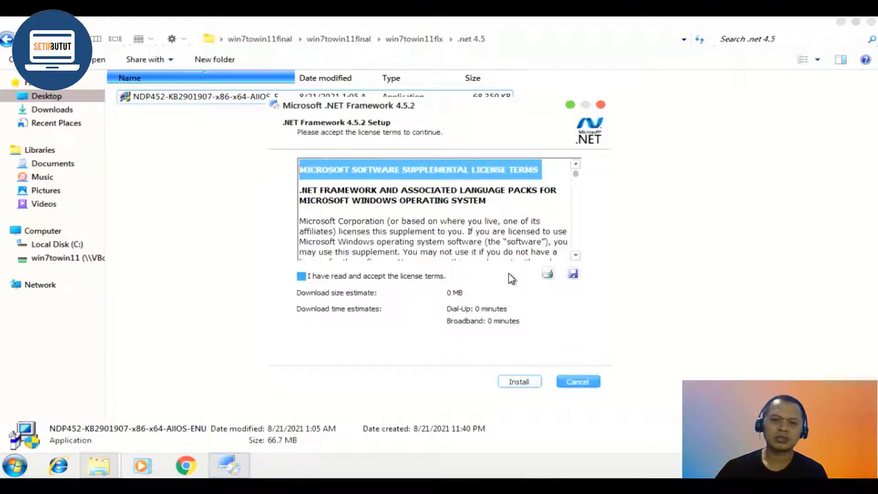
- Accept the license terms, install .NET Framework 4.5.2 and finish the setup
{"action": "left_click", "coordinate": [302, 277]}
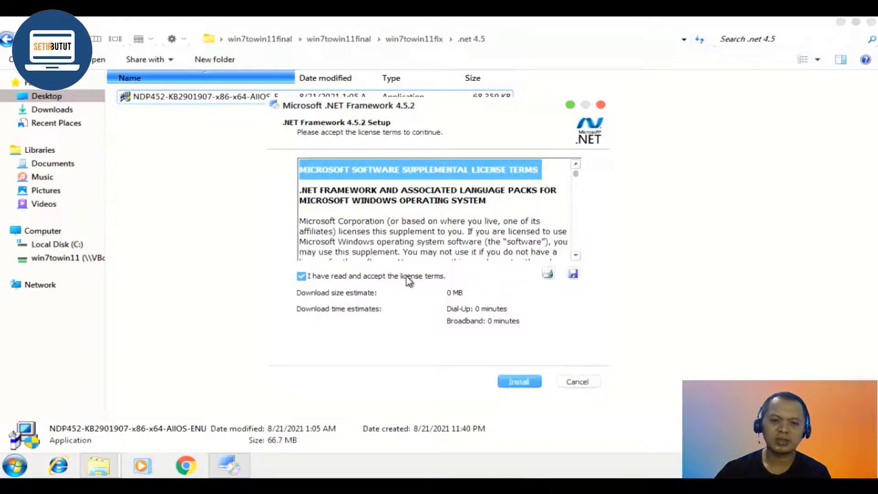
{"action": "left_click", "coordinate": [515, 386]}
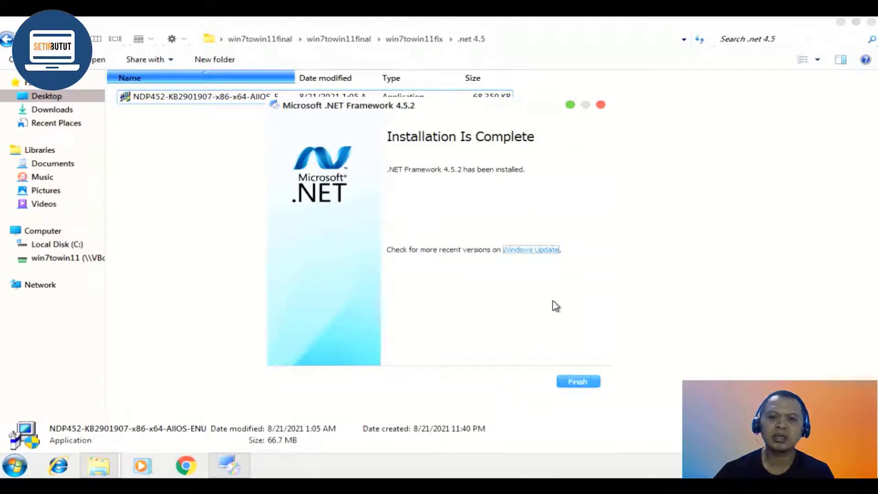
{"action": "left_click", "coordinate": [581, 383]}
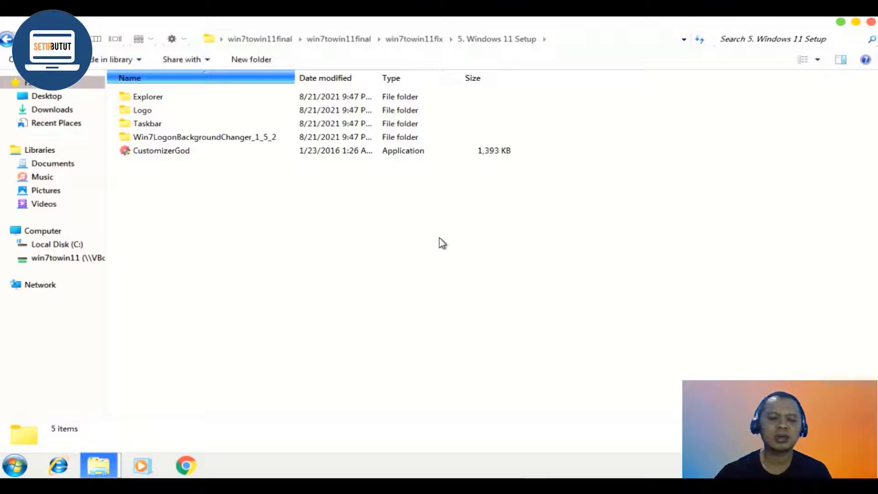
- Run CustomizerGod from the 5. Windows 11 Setup folder as administrator and allow it to make changes
{"action": "left_click", "coordinate": [178, 154]}
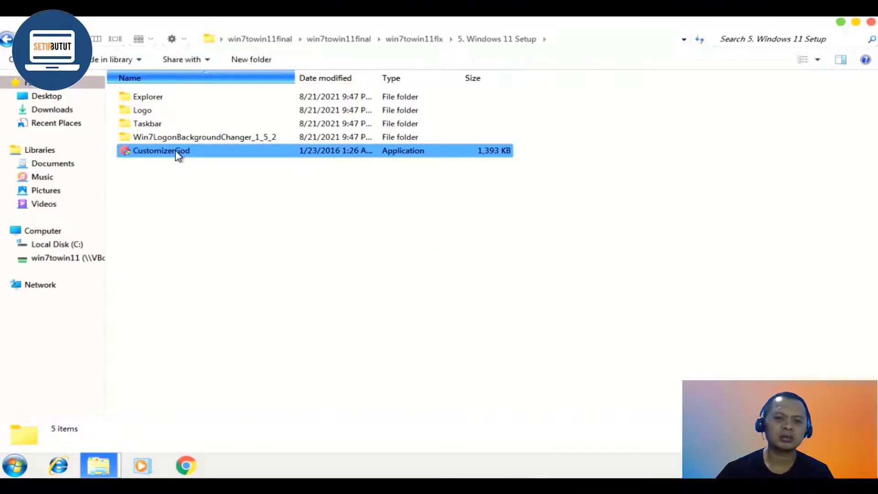
{"action": "right_click", "coordinate": [178, 155]}
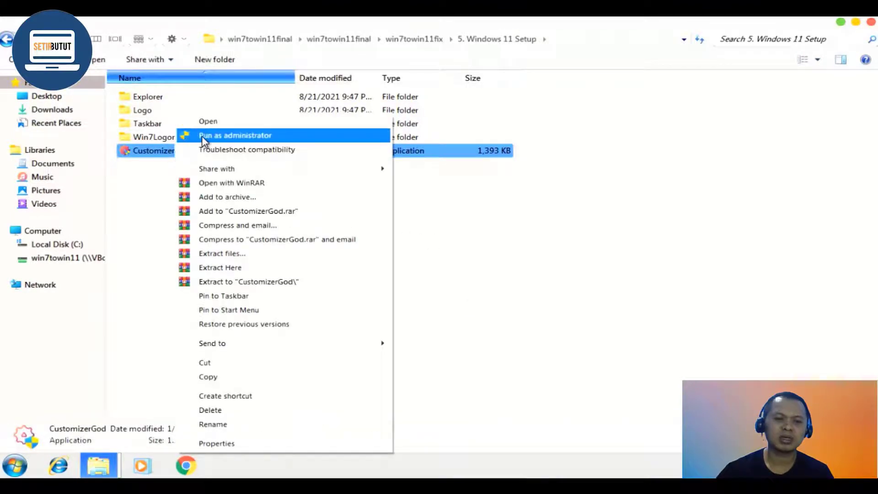
{"action": "left_click", "coordinate": [201, 136]}
{"action": "left_click", "coordinate": [505, 275]}
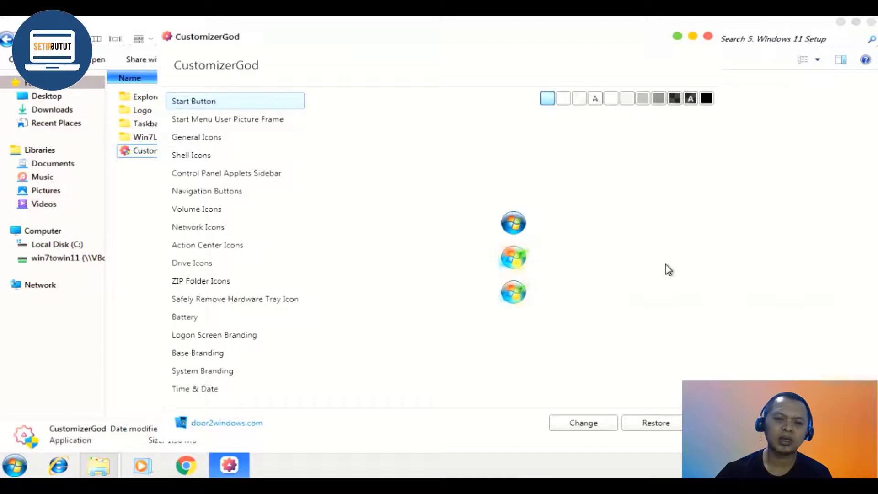
- Replace the Start Button image with the empty picture from the Taskbar folder
{"action": "left_click", "coordinate": [507, 247]}
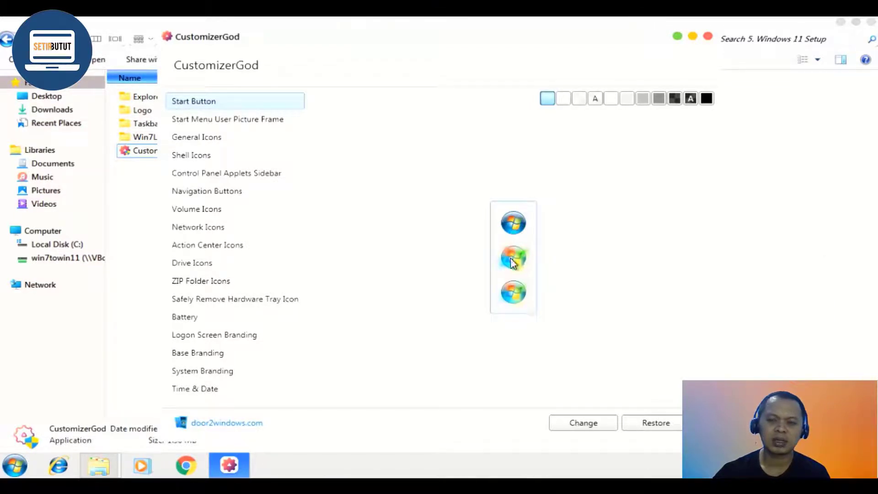
{"action": "left_click", "coordinate": [583, 421]}
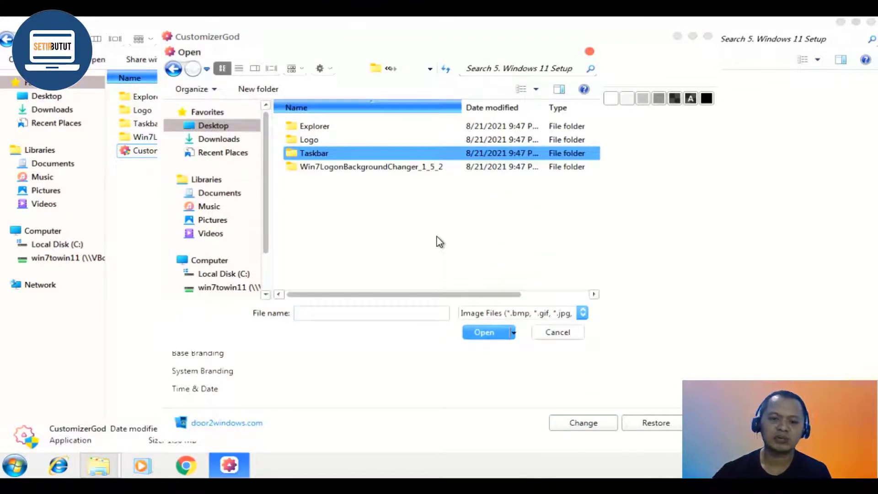
{"action": "key", "text": "Return"}
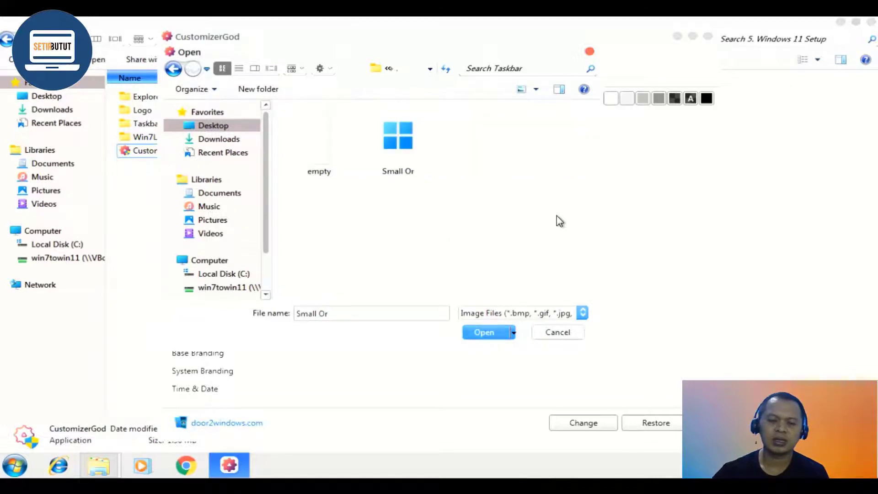
{"action": "left_click", "coordinate": [313, 159]}
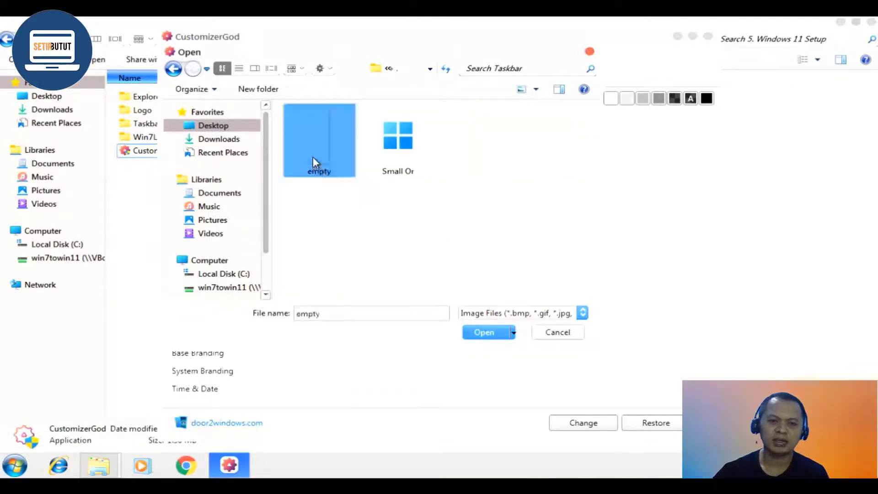
{"action": "left_click", "coordinate": [487, 331]}
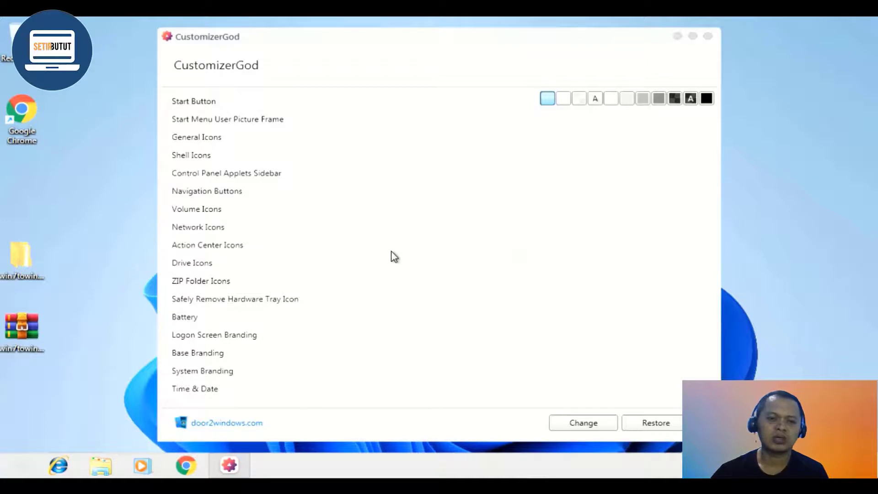
- Replace the Frame image of the Navigation Buttons with the Frame picture from the Explorer folder in 5. Windows 11 Setup
{"action": "left_click", "coordinate": [212, 195]}
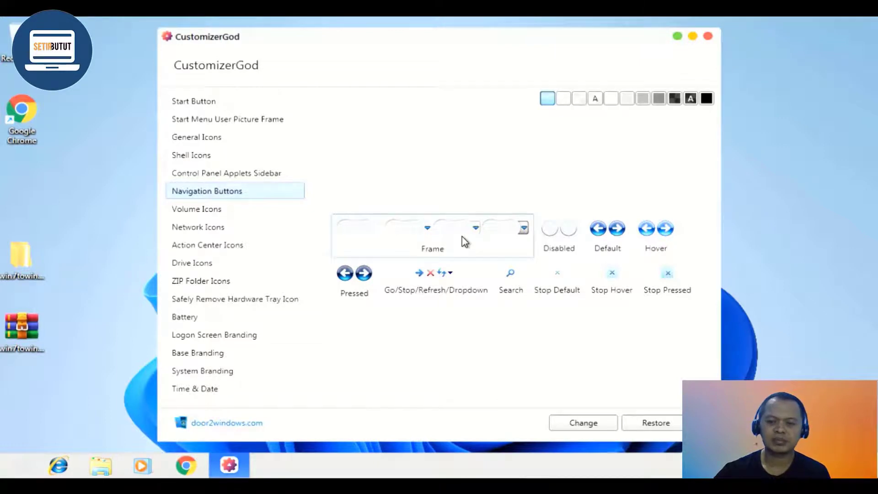
{"action": "left_click", "coordinate": [575, 424]}
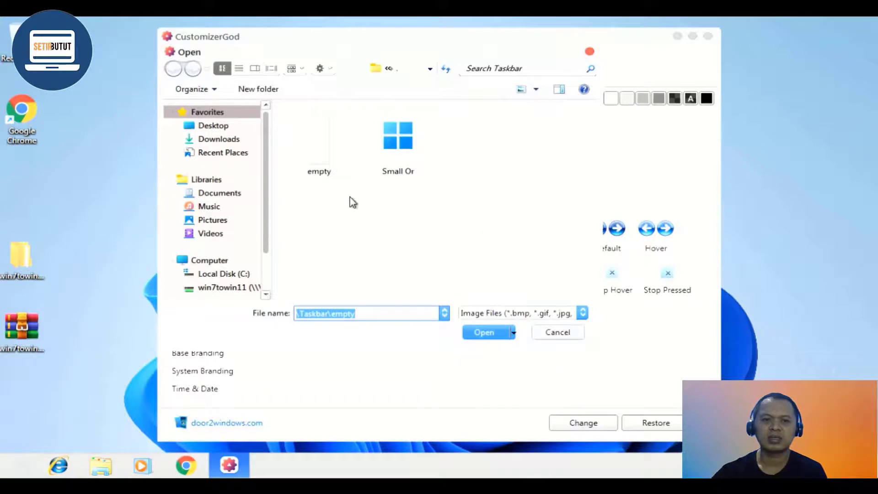
{"action": "left_click", "coordinate": [218, 133]}
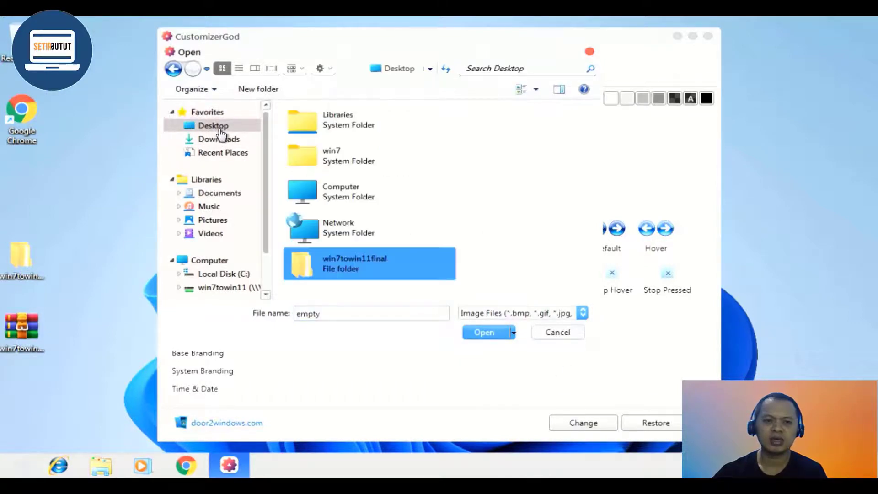
{"action": "double_click", "coordinate": [434, 275]}
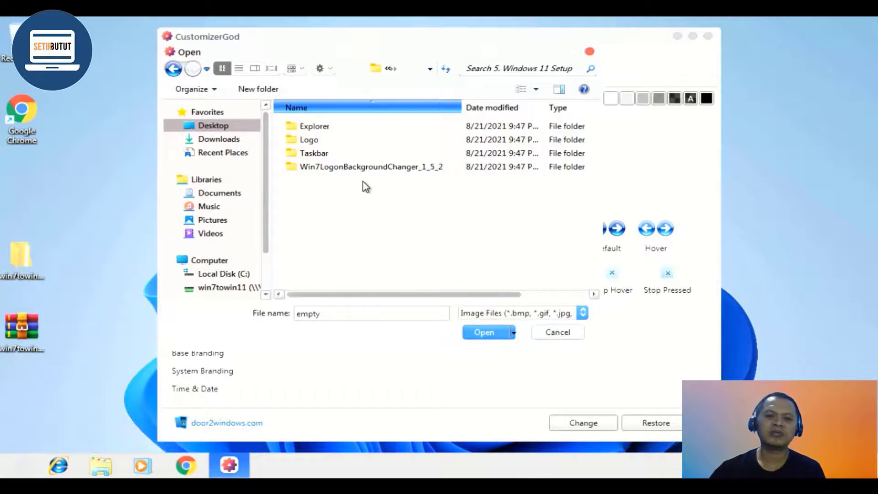
{"action": "left_click", "coordinate": [306, 128]}
{"action": "double_click", "coordinate": [307, 128]}
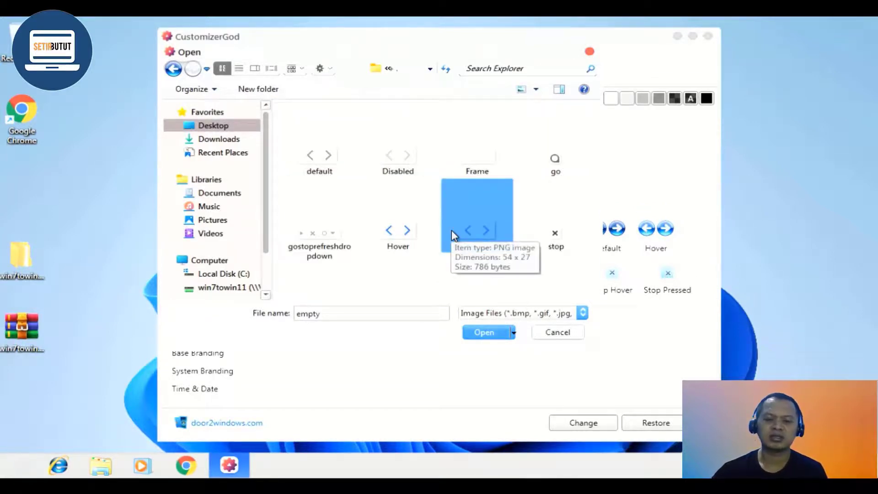
{"action": "left_click", "coordinate": [476, 158]}
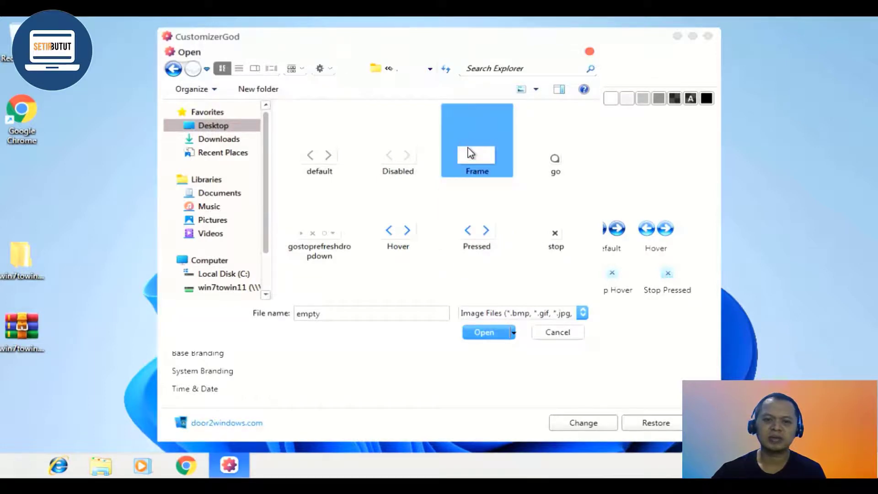
{"action": "left_click", "coordinate": [484, 334]}
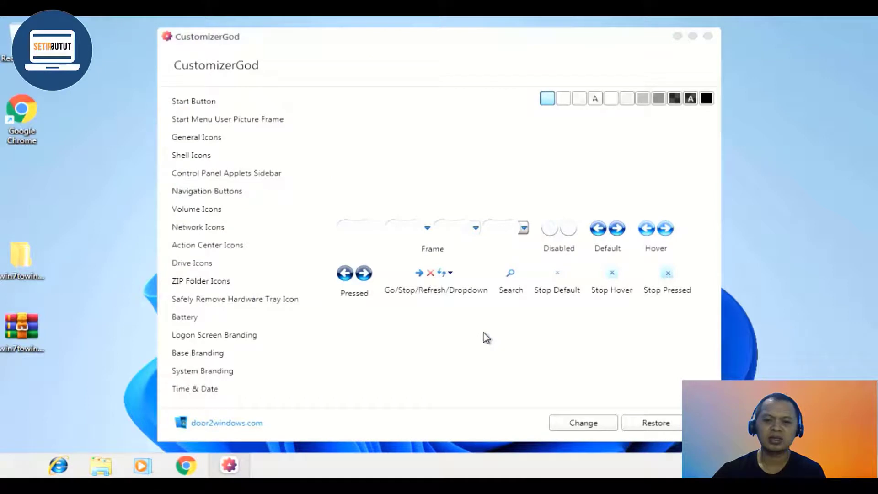
- Replace the Disabled and Default navigation button images with the Disabled and default pictures from the Explorer folder
{"action": "left_click", "coordinate": [565, 236]}
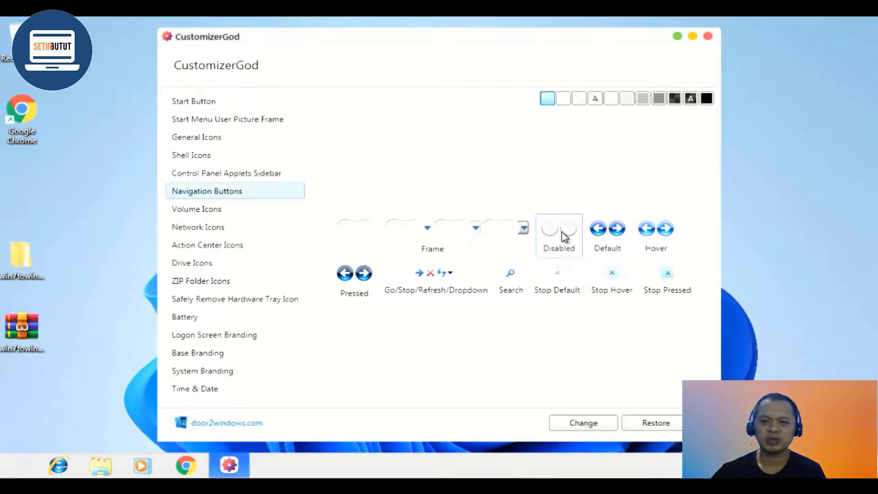
{"action": "left_click", "coordinate": [568, 425]}
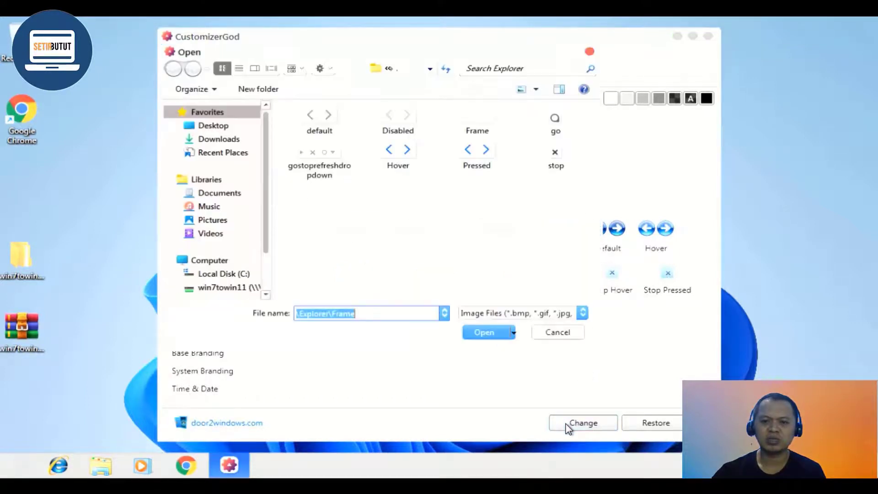
{"action": "left_click", "coordinate": [402, 123]}
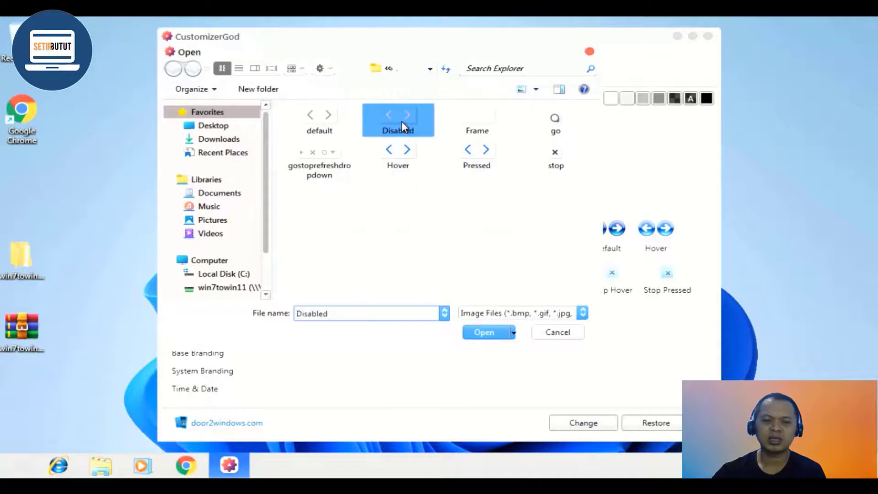
{"action": "left_click", "coordinate": [473, 333]}
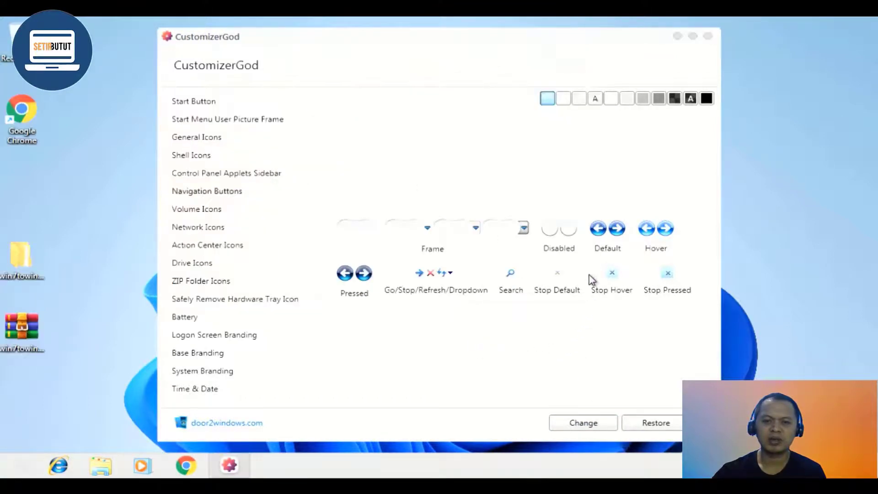
{"action": "left_click", "coordinate": [580, 422]}
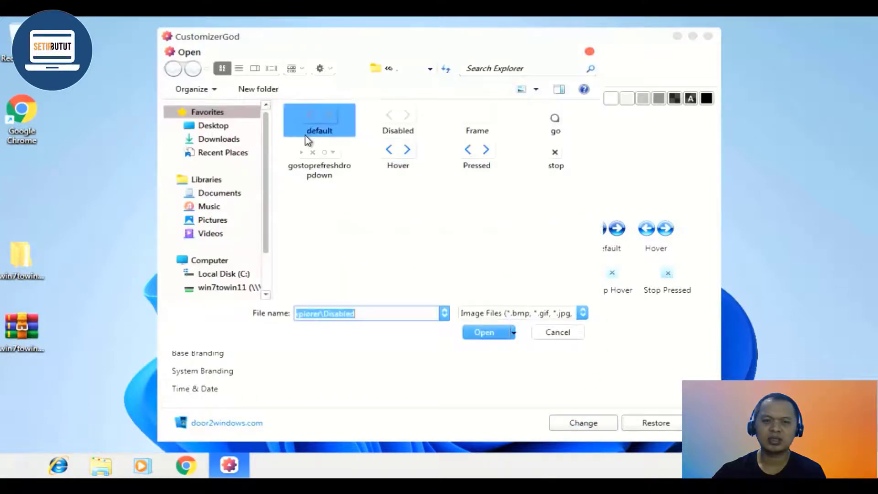
{"action": "left_click", "coordinate": [320, 120]}
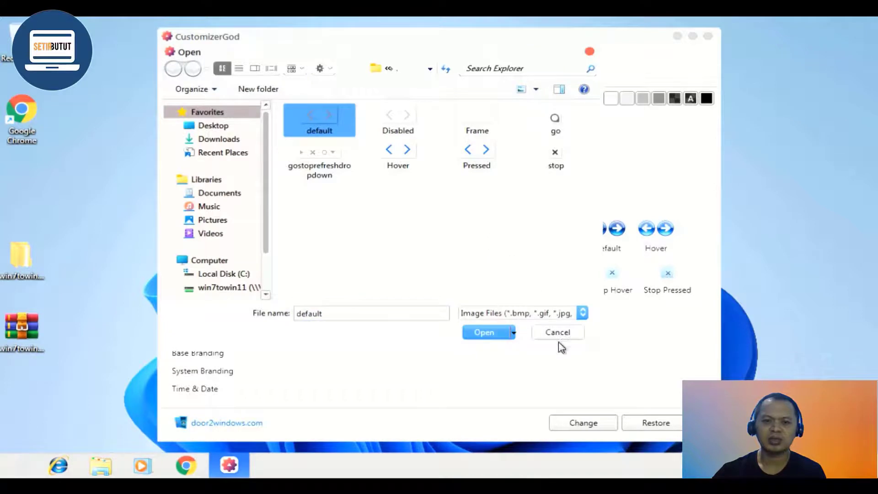
{"action": "left_click", "coordinate": [497, 334]}
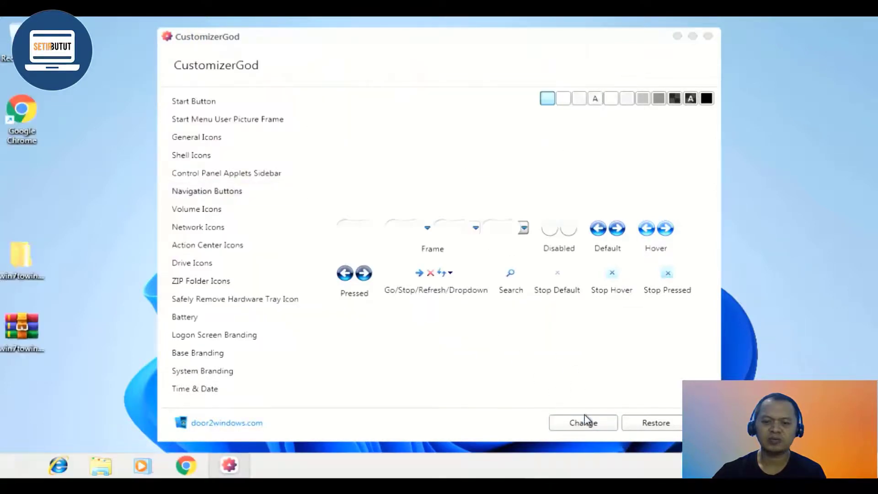
- Replace the Hover navigation button image with the Hover picture from the Explorer folder
{"action": "left_click", "coordinate": [646, 236]}
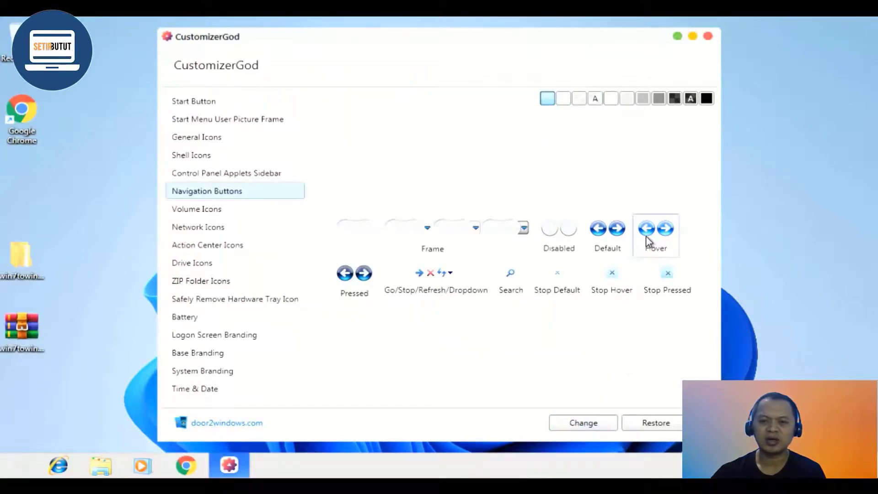
{"action": "left_click", "coordinate": [587, 423]}
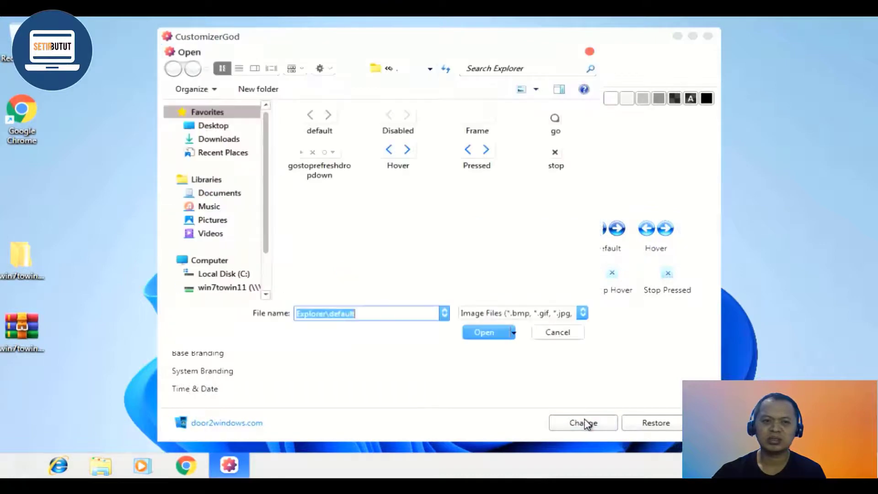
{"action": "left_click", "coordinate": [395, 160]}
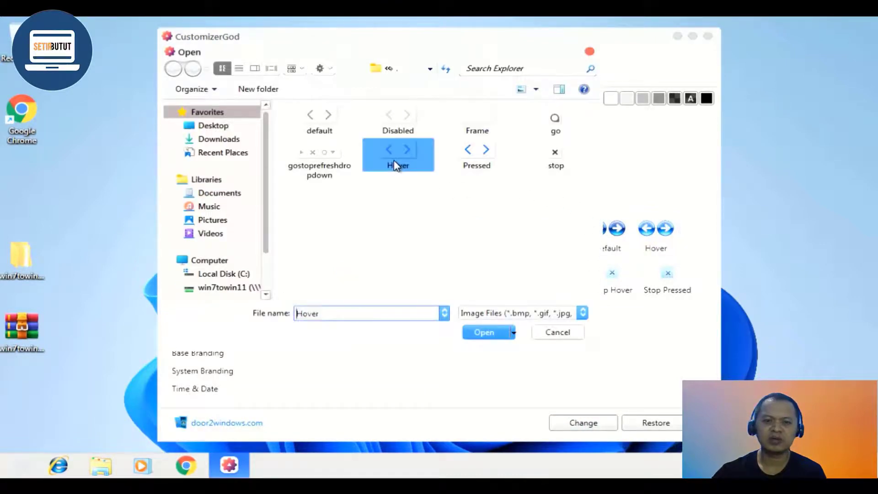
{"action": "left_click", "coordinate": [482, 330]}
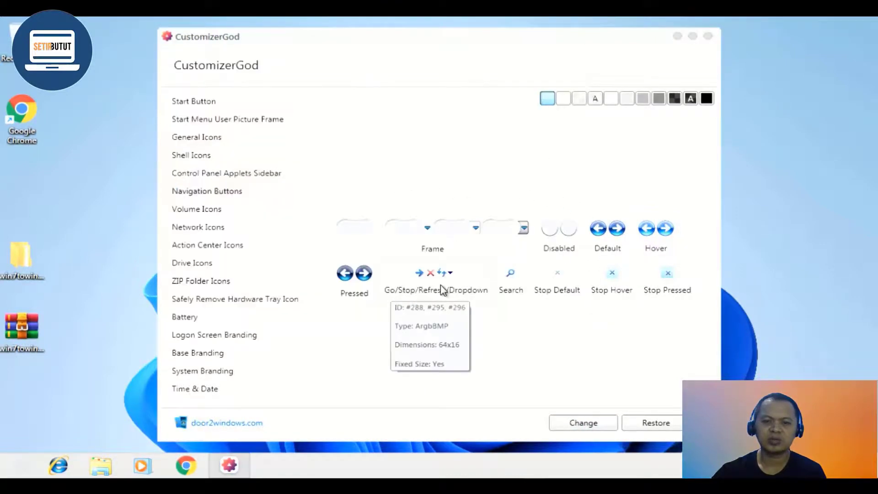
- Replace the Go/Stop/Refresh/Dropdown image with the gostoprefreshdropdown picture and the Stop Default image with the stop picture from the Explorer folder
{"action": "left_click", "coordinate": [582, 421]}
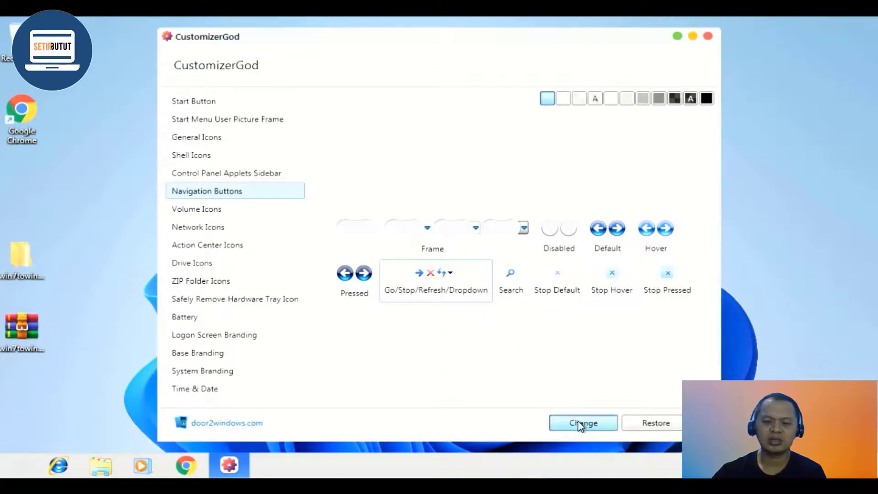
{"action": "left_click", "coordinate": [330, 166]}
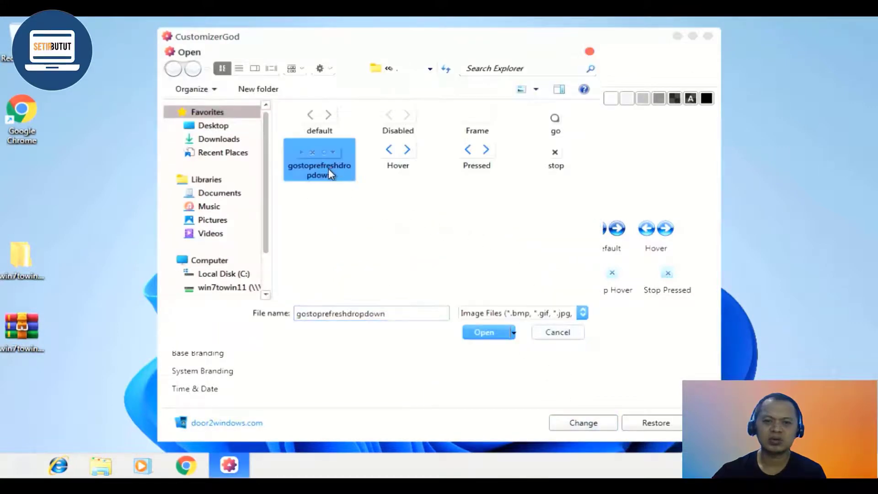
{"action": "left_click", "coordinate": [480, 333]}
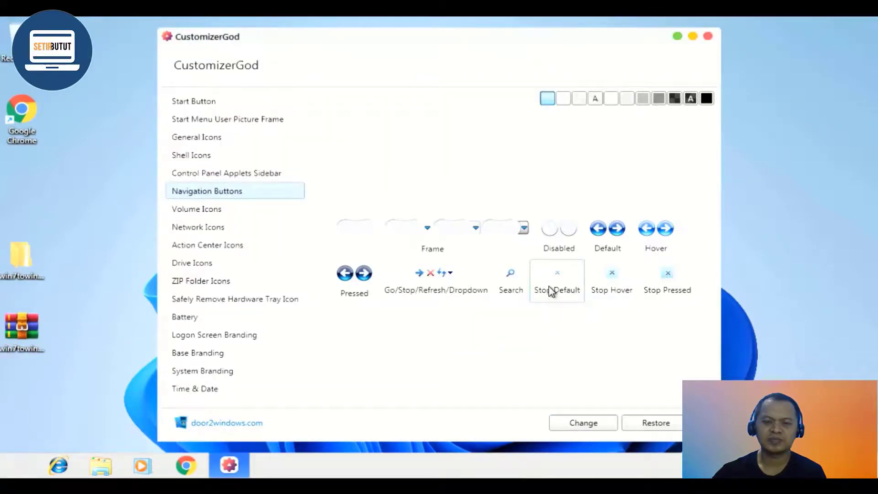
{"action": "left_click", "coordinate": [562, 419]}
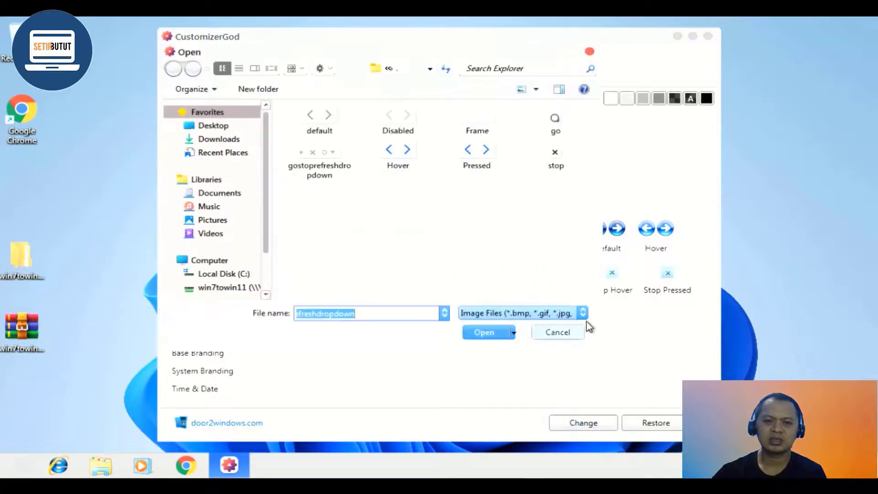
{"action": "left_click", "coordinate": [555, 165]}
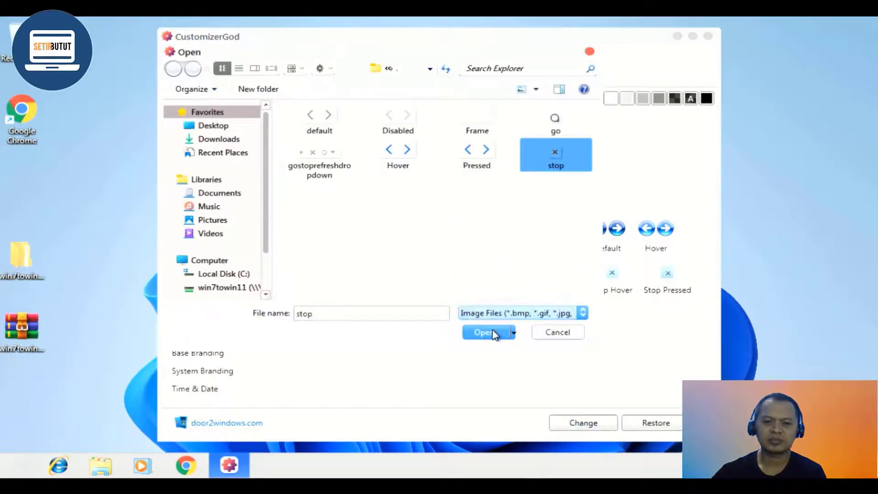
{"action": "left_click", "coordinate": [494, 333]}
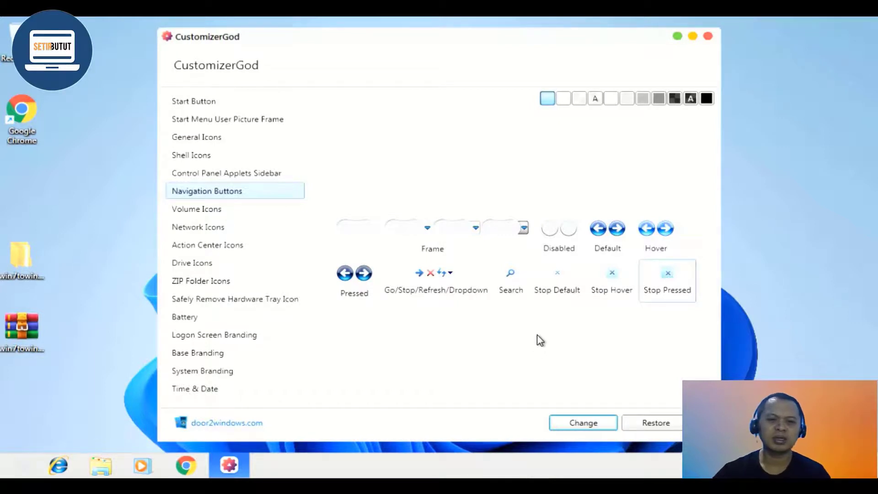
- Replace the System Branding image with the System Branding picture from the Logo folder in 5. Windows 11 Setup
{"action": "left_click", "coordinate": [207, 373]}
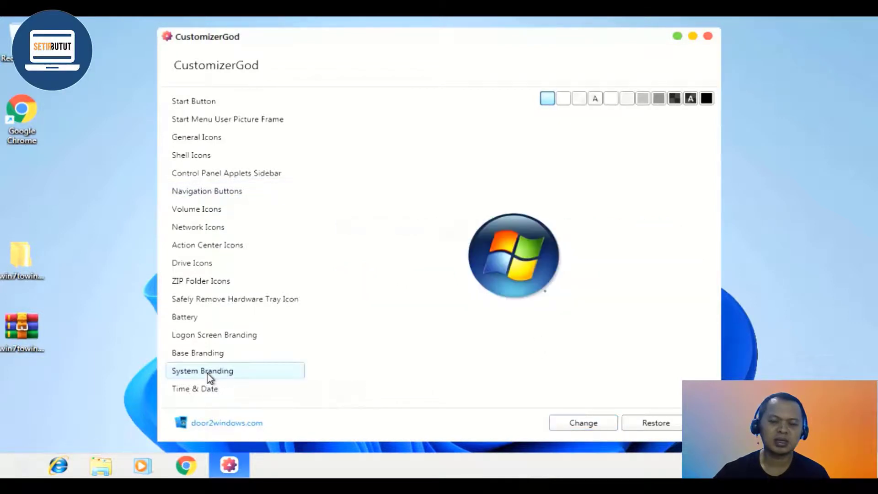
{"action": "mouse_move", "coordinate": [522, 267]}
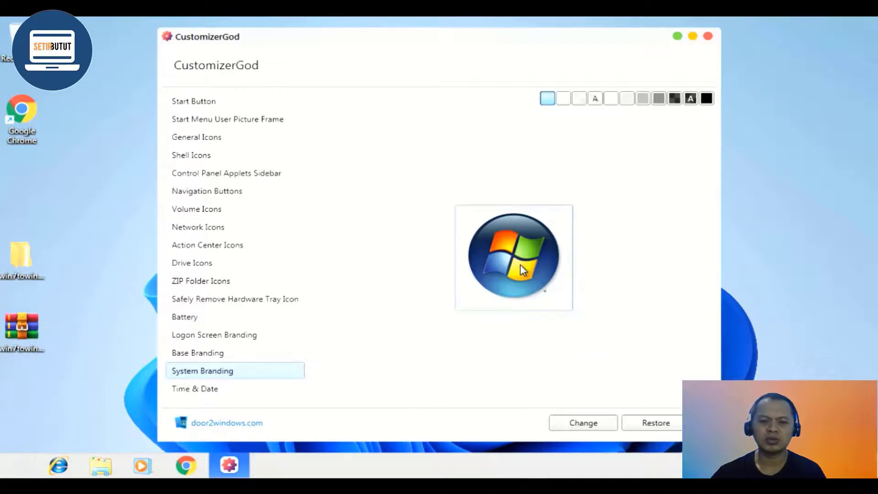
{"action": "left_click", "coordinate": [566, 423]}
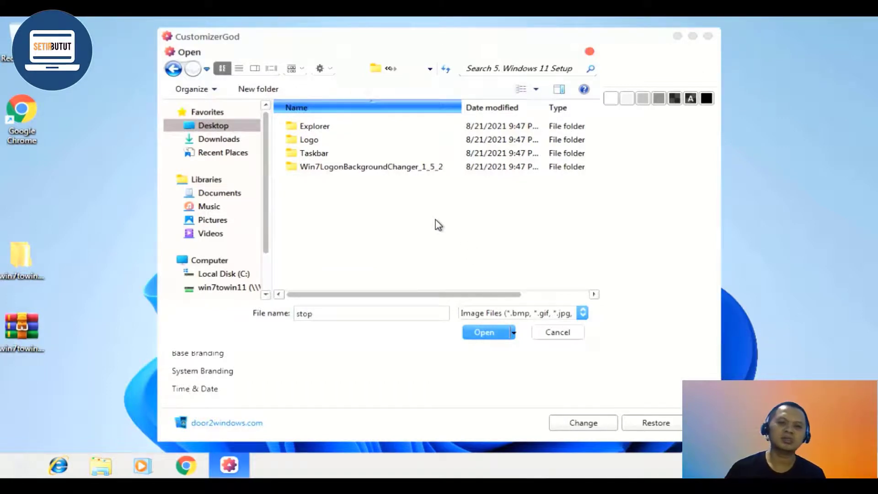
{"action": "left_click", "coordinate": [337, 140]}
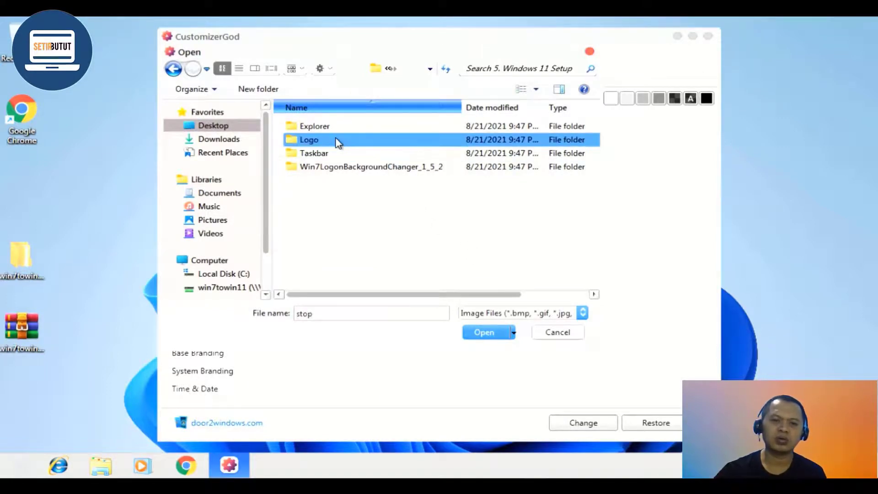
{"action": "key", "text": "Return"}
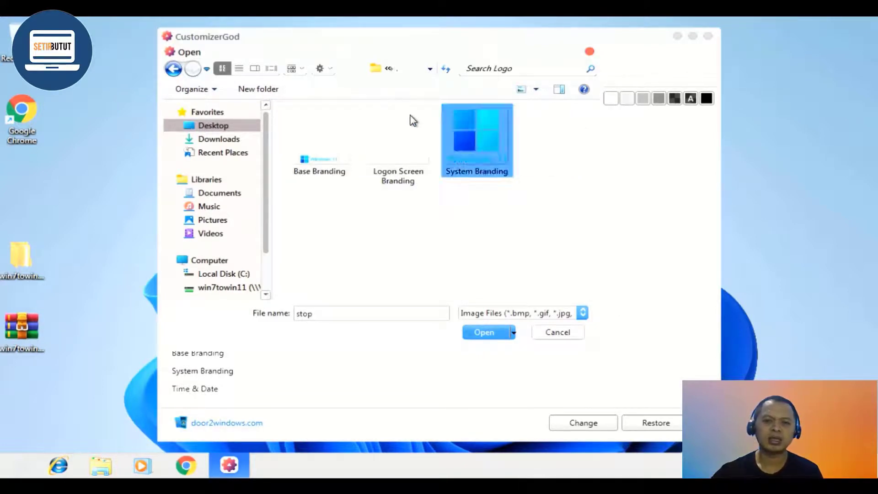
{"action": "left_click_drag", "start_coordinate": [375, 54], "coordinate": [482, 71]}
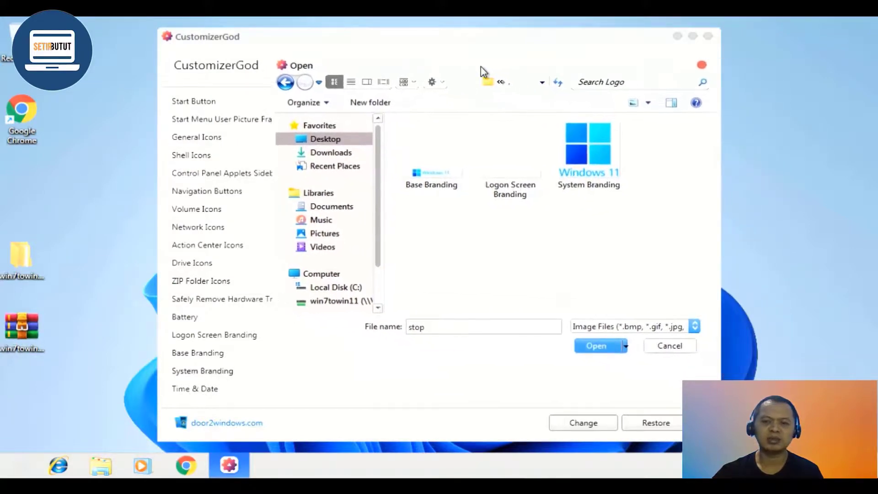
{"action": "left_click", "coordinate": [587, 151]}
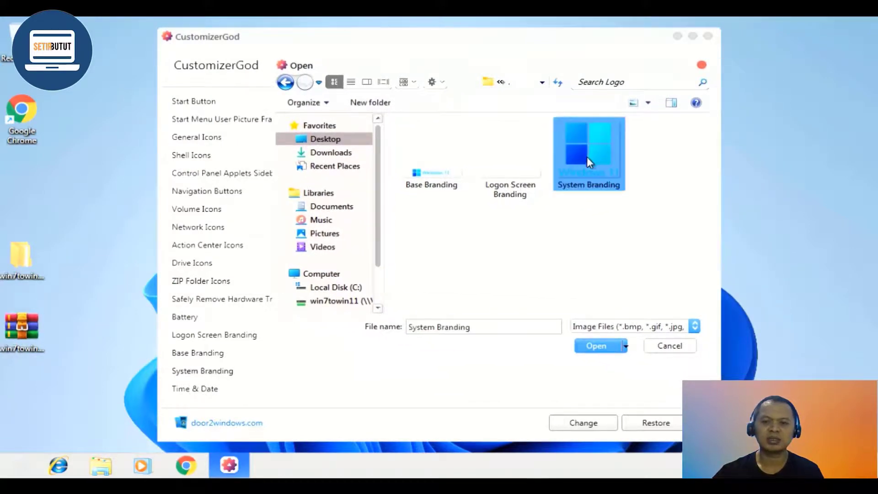
{"action": "left_click", "coordinate": [589, 347]}
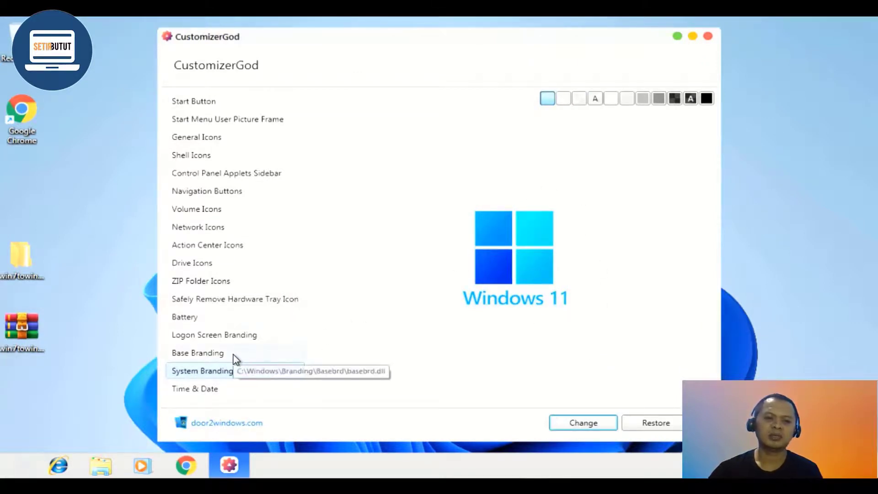
- Replace the Base Branding image for the Alt+F4 dialog and About Windows with the Base Branding picture from the Logo folder
{"action": "left_click", "coordinate": [215, 355]}
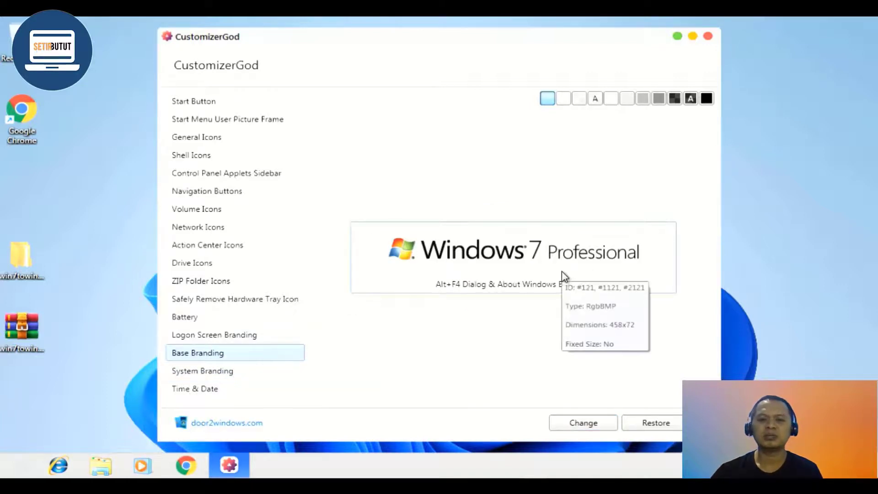
{"action": "left_click", "coordinate": [582, 423]}
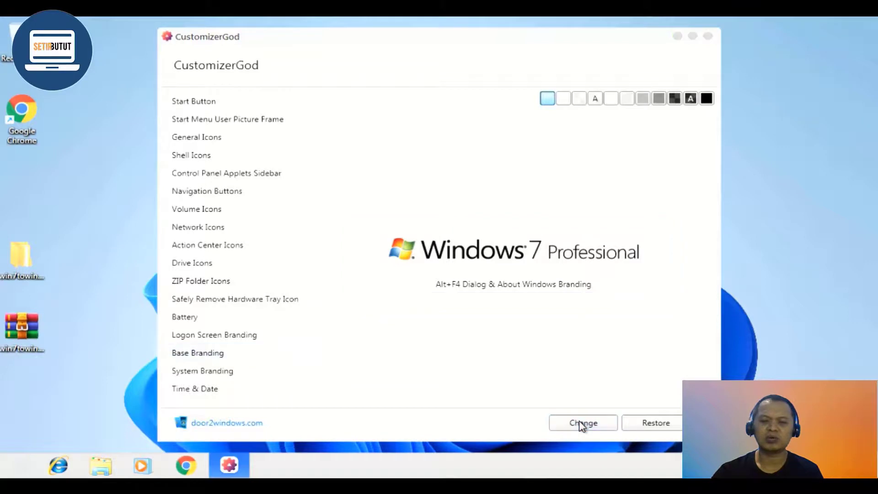
{"action": "left_click", "coordinate": [435, 173]}
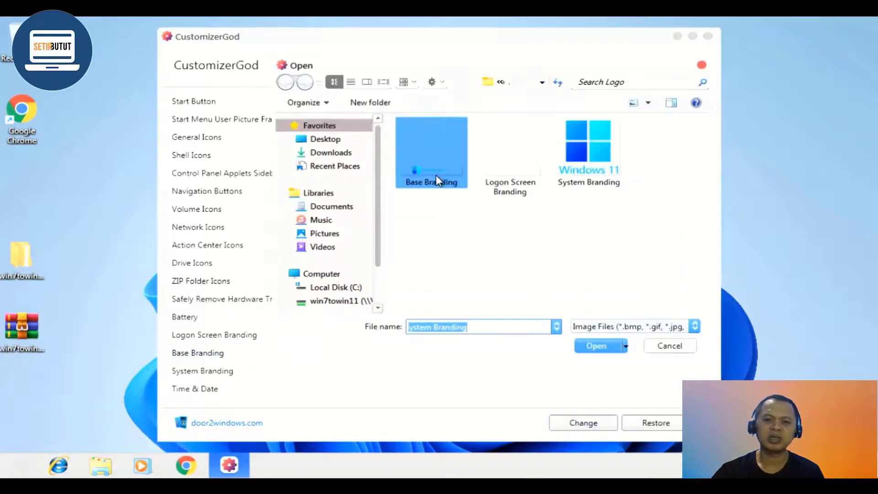
{"action": "left_click", "coordinate": [591, 348]}
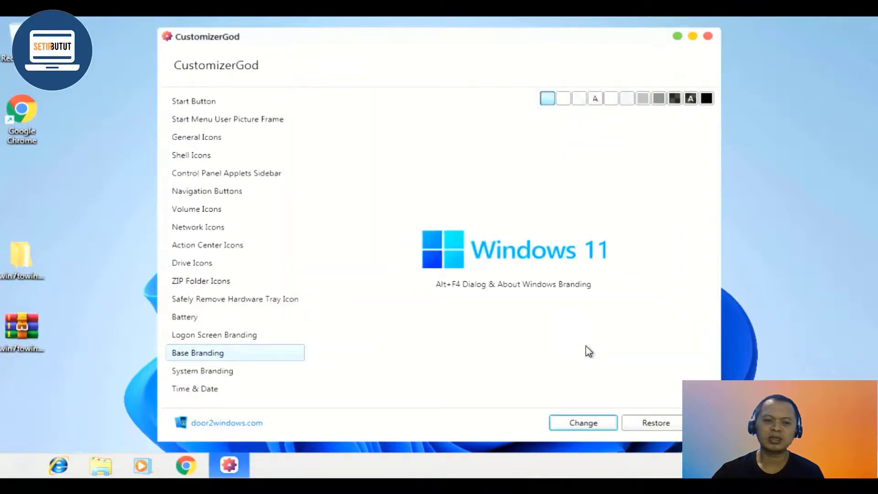
- Replace the Logon Screen Branding image with the Logon Screen Branding picture from the Logo folder
{"action": "left_click", "coordinate": [234, 336]}
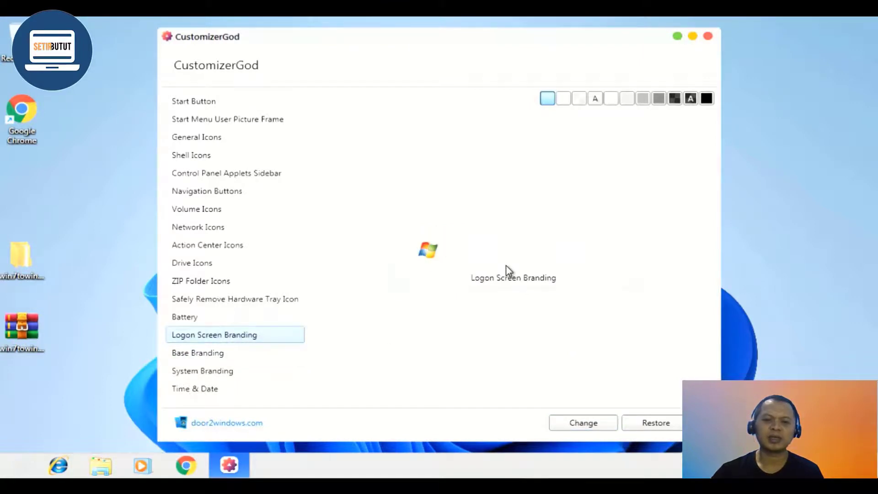
{"action": "left_click", "coordinate": [517, 259]}
{"action": "left_click", "coordinate": [582, 430]}
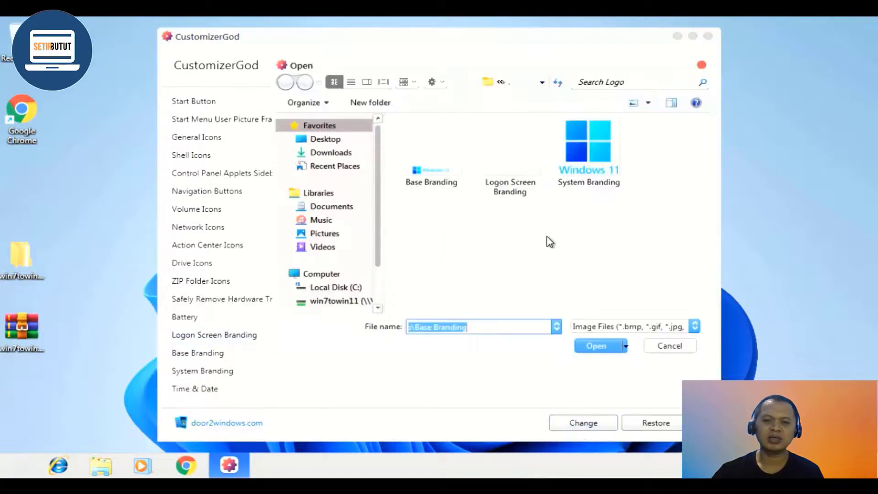
{"action": "left_click", "coordinate": [515, 171]}
{"action": "left_click", "coordinate": [586, 419]}
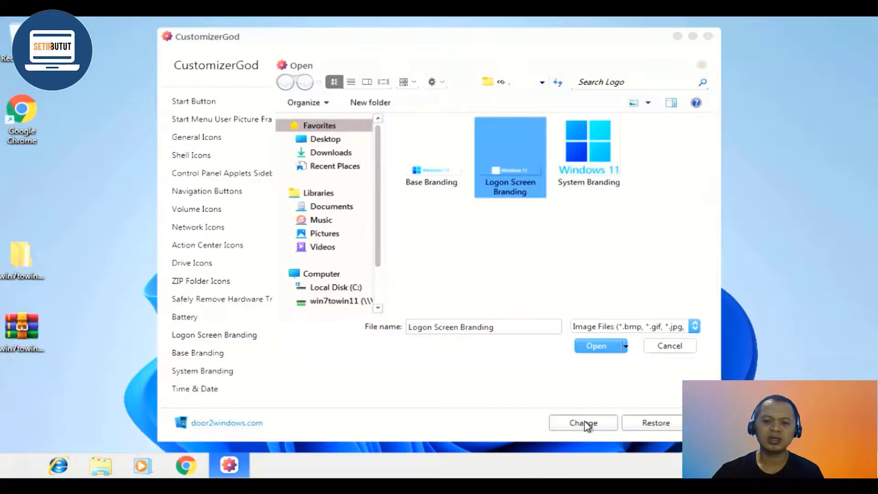
{"action": "left_click", "coordinate": [594, 347]}
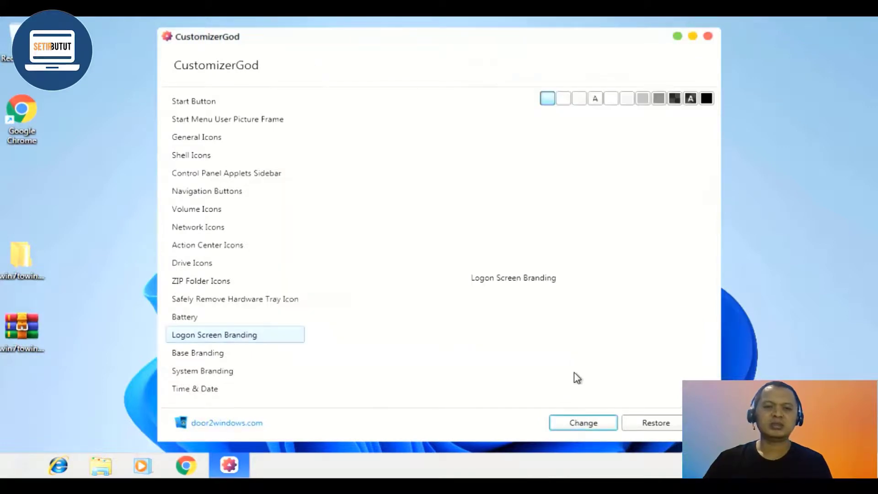
- Close CustomizerGod and open the Win7LogonBackgroundChanger folder inside Win7LogonBackgroundChanger_1_5_2 in 5. Windows 11 Setup
{"action": "left_click", "coordinate": [715, 38]}
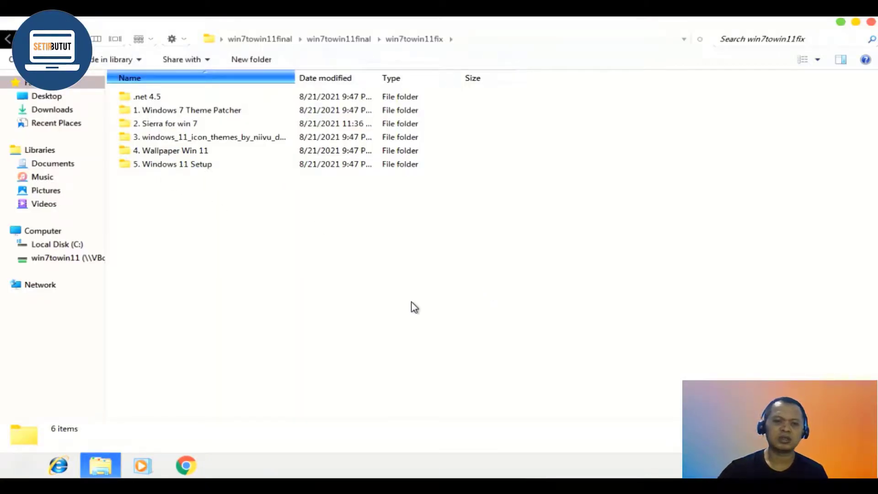
{"action": "double_click", "coordinate": [186, 164]}
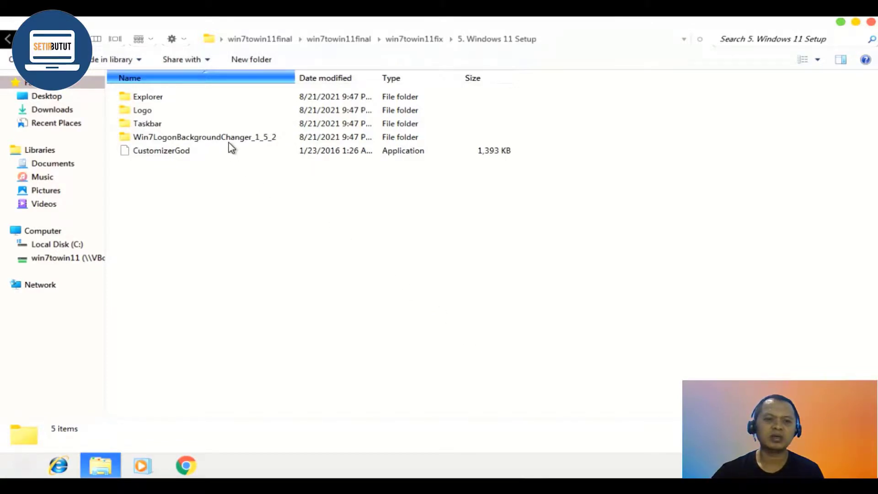
{"action": "left_click", "coordinate": [178, 151]}
{"action": "left_click", "coordinate": [152, 139]}
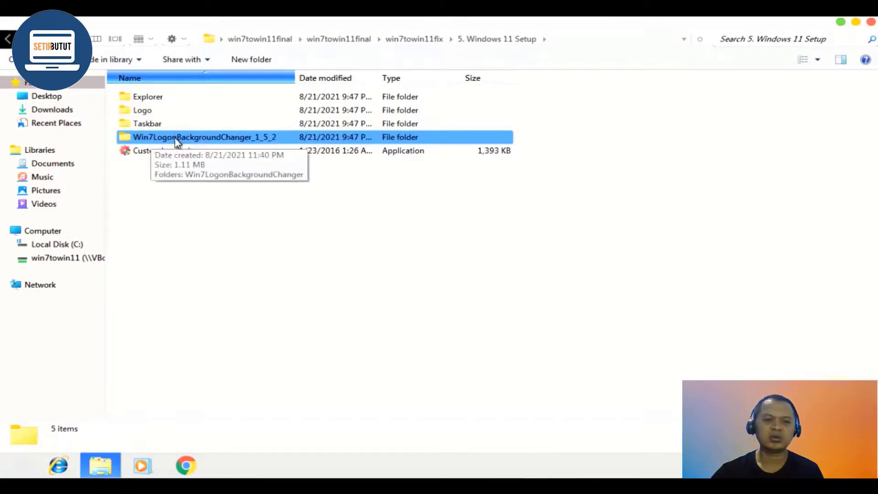
{"action": "key", "text": "Return"}
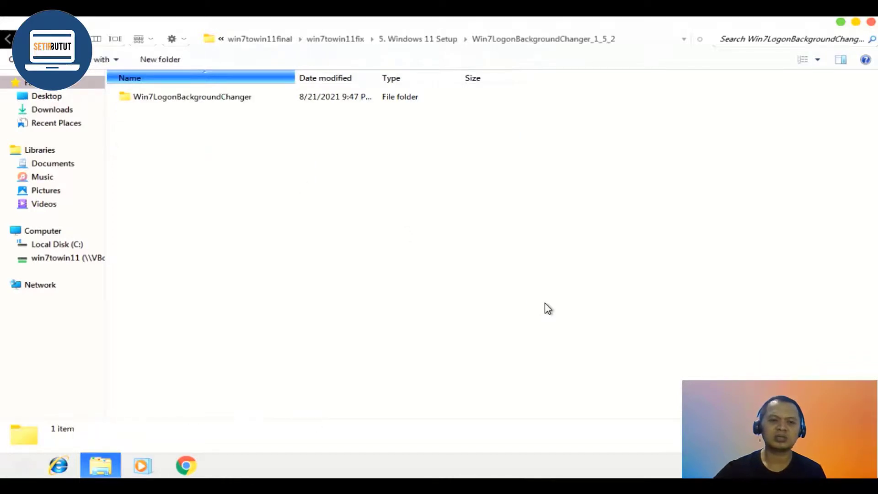
{"action": "key", "text": "Down"}
{"action": "key", "text": "Return"}
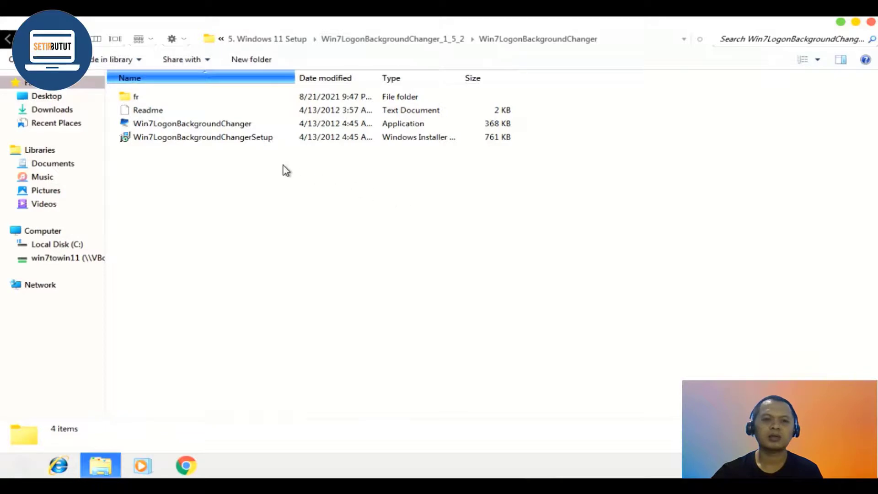
- Run the Win7LogonBackgroundChanger application as administrator, allow it to make changes, and move its window fully into view
{"action": "left_click", "coordinate": [150, 122]}
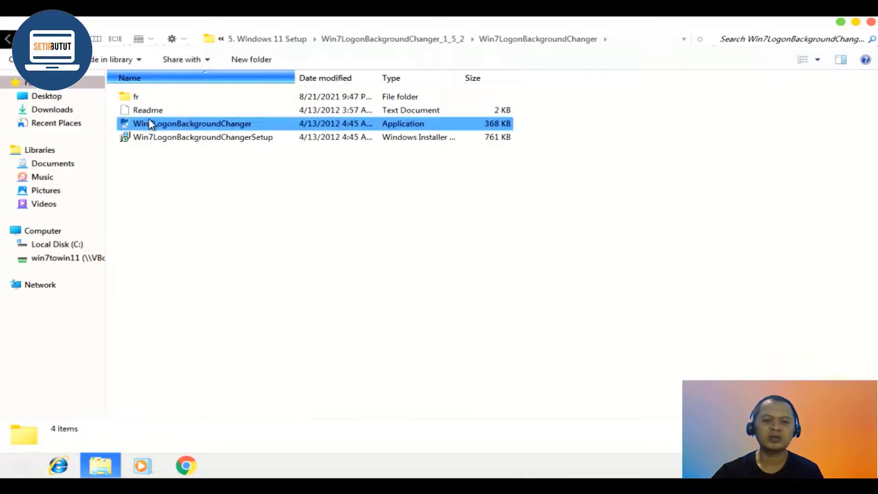
{"action": "right_click", "coordinate": [242, 127]}
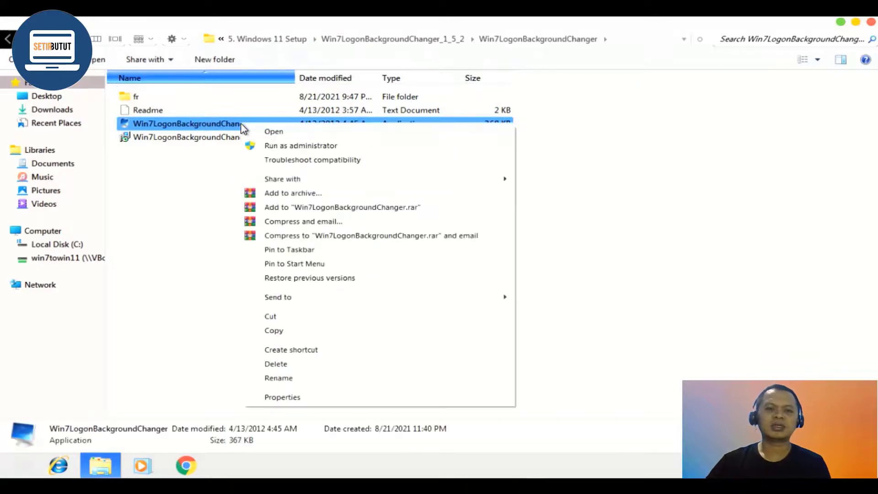
{"action": "left_click", "coordinate": [301, 146]}
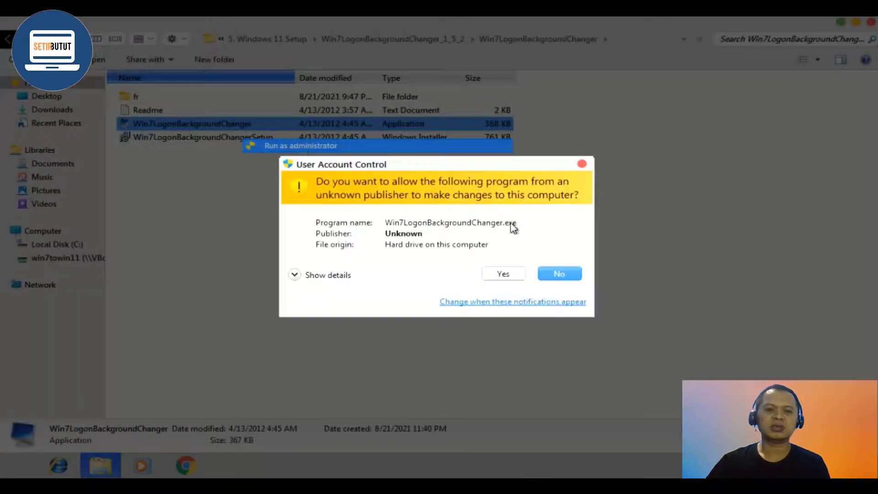
{"action": "left_click", "coordinate": [501, 274]}
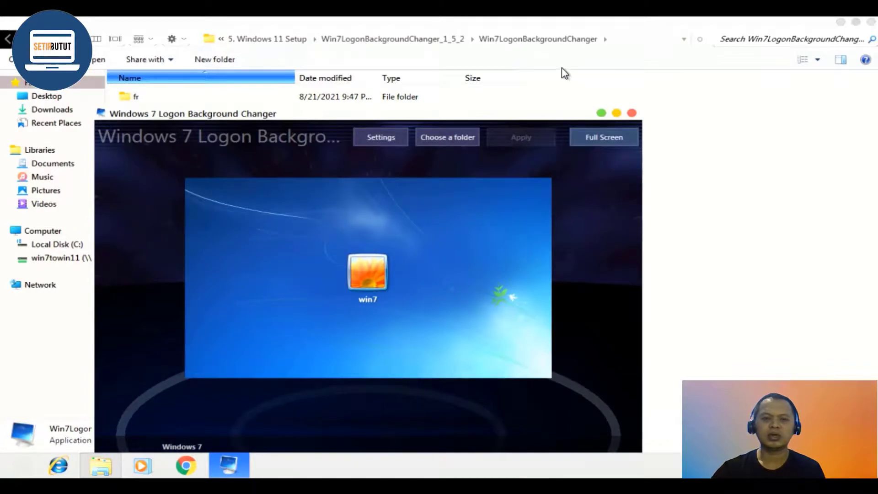
{"action": "left_click_drag", "start_coordinate": [388, 111], "coordinate": [286, 108]}
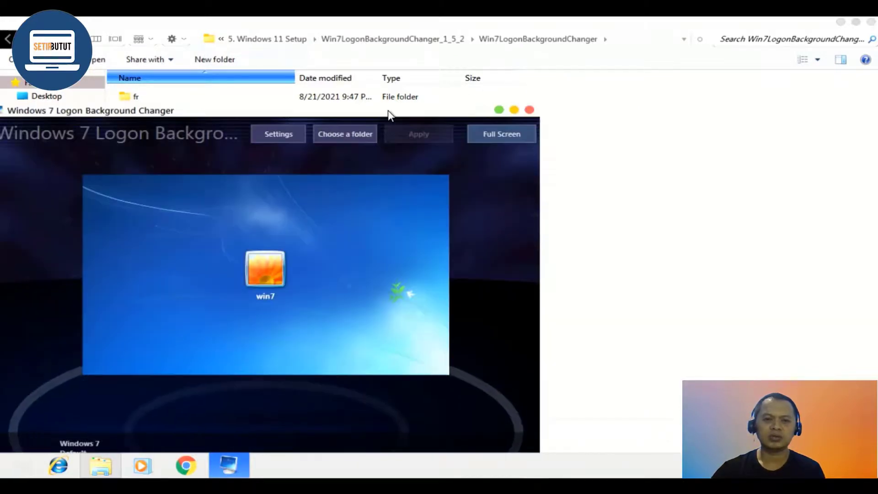
{"action": "left_click_drag", "start_coordinate": [388, 111], "coordinate": [568, 54]}
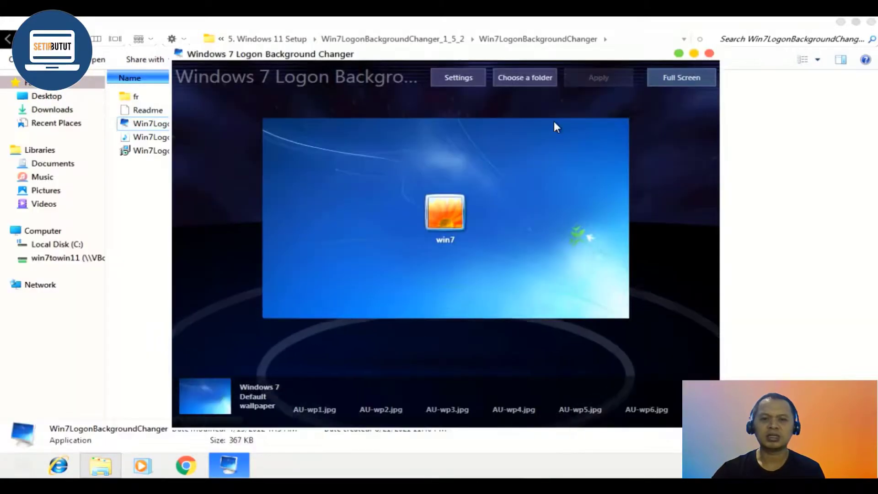
- Load the 4. Wallpaper Win 11 folder inside win7towin11fix as the source of logon background images
{"action": "left_click", "coordinate": [529, 78]}
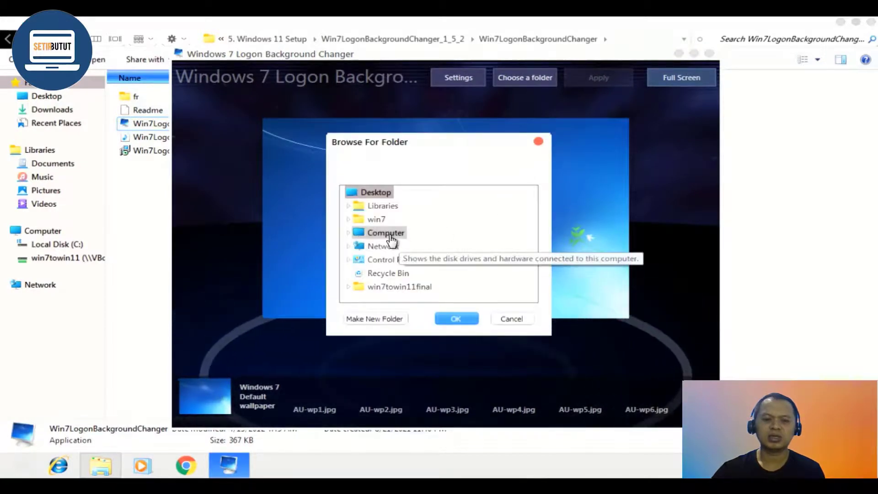
{"action": "double_click", "coordinate": [403, 287]}
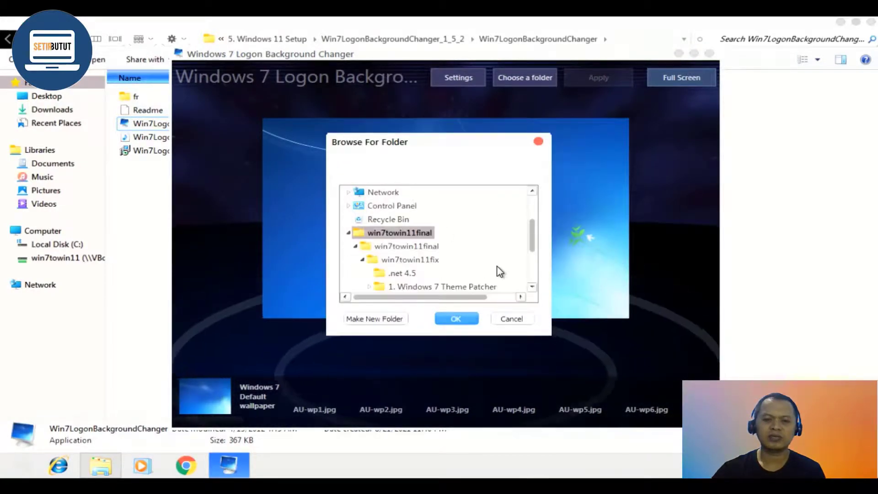
{"action": "scroll", "coordinate": [457, 256], "scroll_direction": "down", "scroll_amount": 1}
{"action": "left_click", "coordinate": [463, 262]}
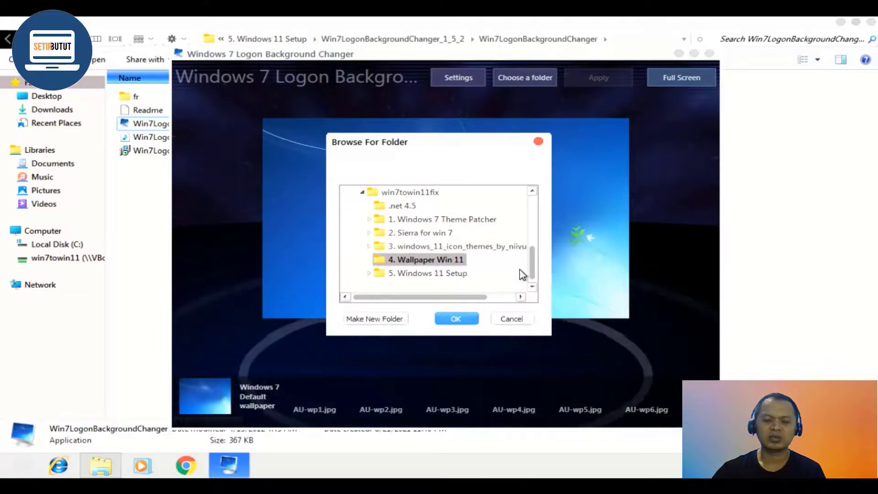
{"action": "left_click", "coordinate": [454, 319]}
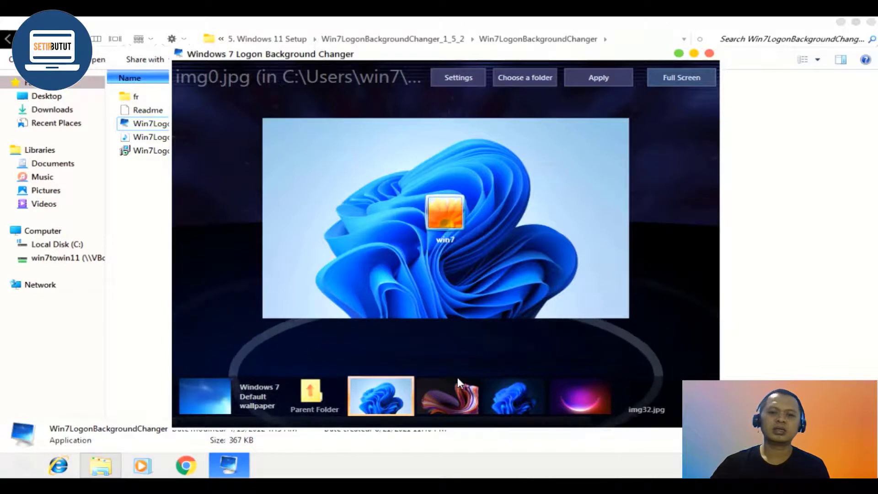
- Apply img103.jpg as the logon background, authorize the change, and close the background changer
{"action": "left_click", "coordinate": [453, 394]}
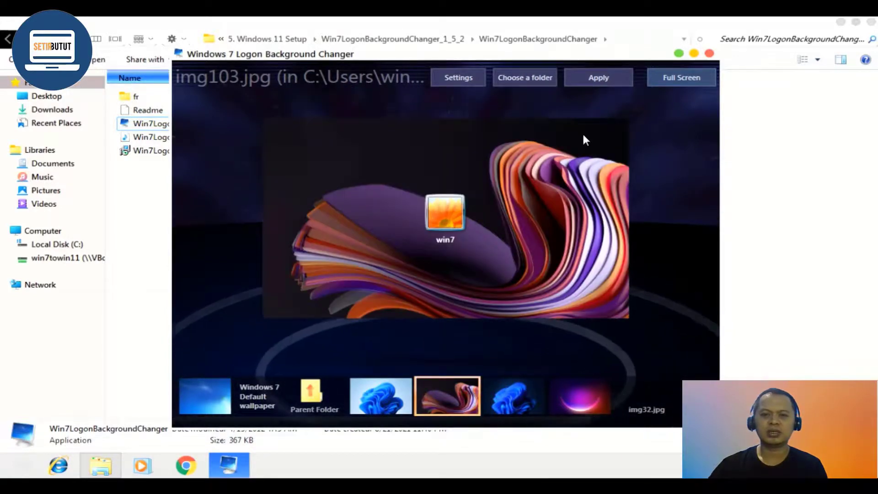
{"action": "left_click", "coordinate": [597, 78]}
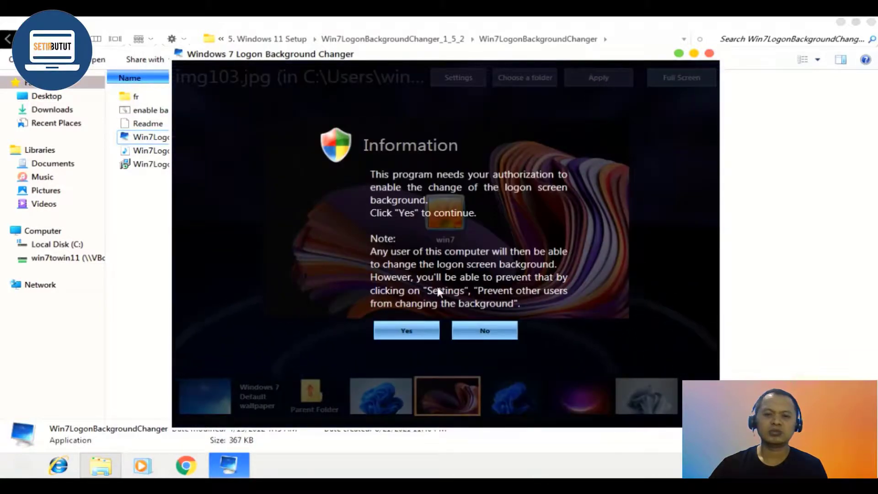
{"action": "left_click", "coordinate": [402, 328]}
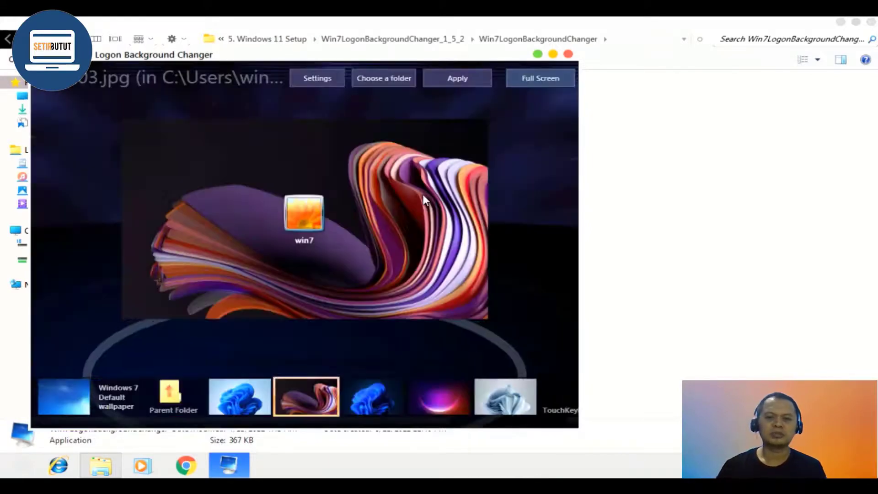
{"action": "left_click", "coordinate": [569, 54]}
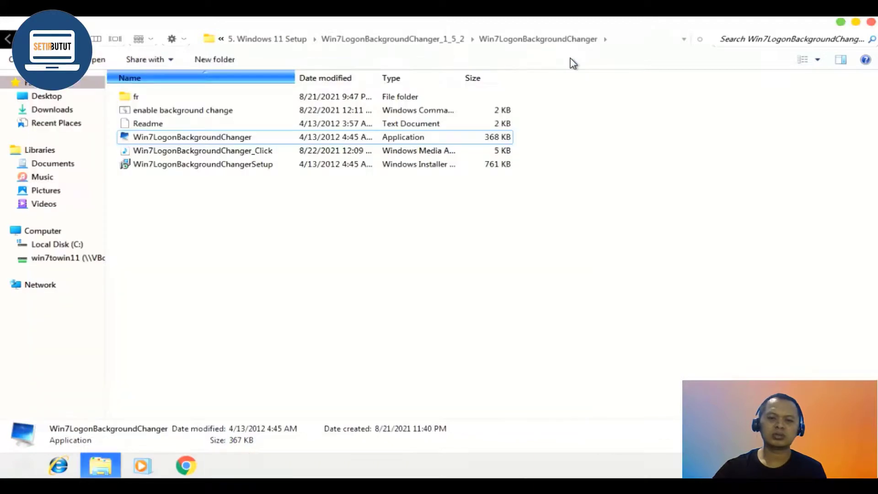
- Close the folder window, log off Windows to check the logon screen, and sign back in to the account
{"action": "left_click", "coordinate": [872, 25]}
{"action": "right_click", "coordinate": [20, 466]}
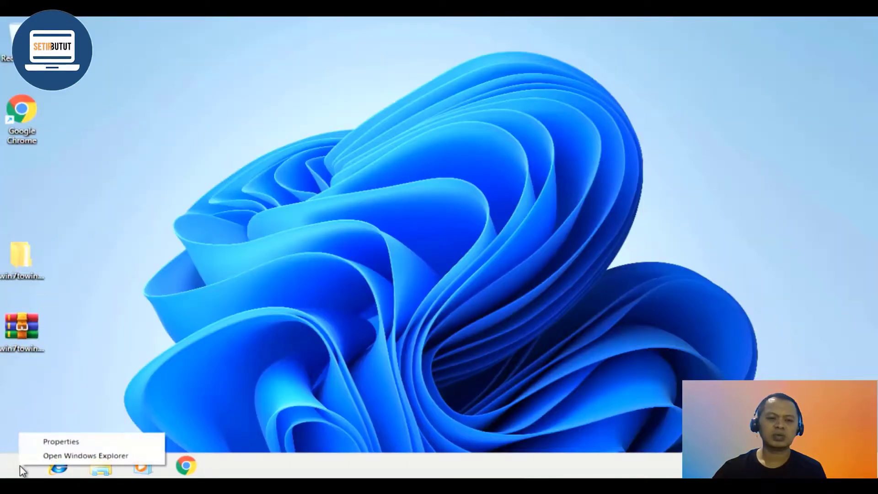
{"action": "left_click", "coordinate": [14, 469]}
{"action": "type", "text": "logoff"}
{"action": "key", "text": "Return"}
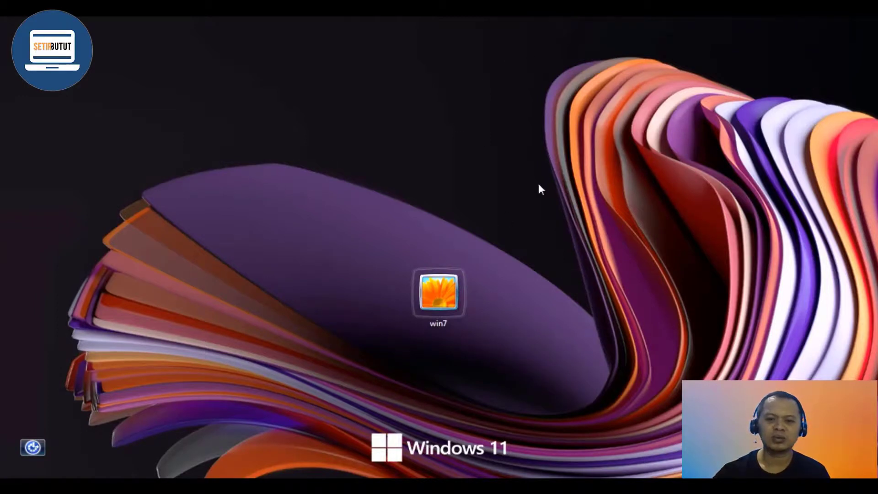
{"action": "left_click", "coordinate": [436, 295]}
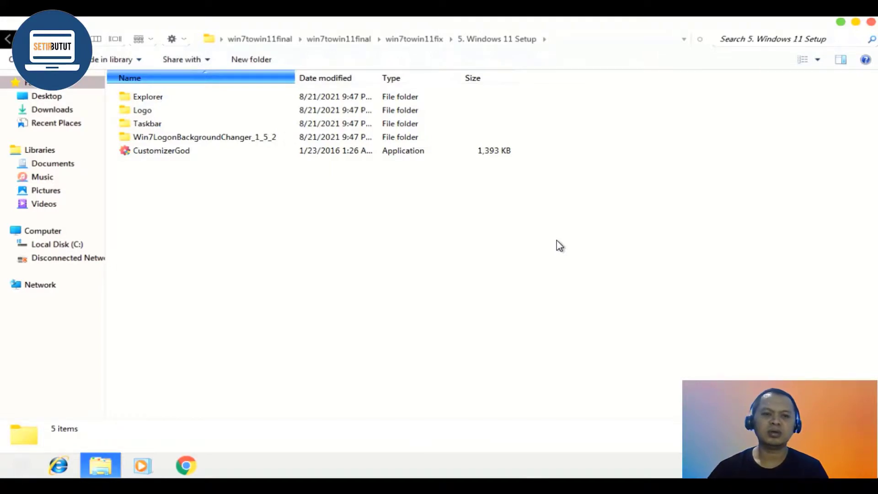
- Copy the Taskbar folder from 5. Windows 11 Setup to Local Disk (C:)
{"action": "left_click", "coordinate": [140, 125]}
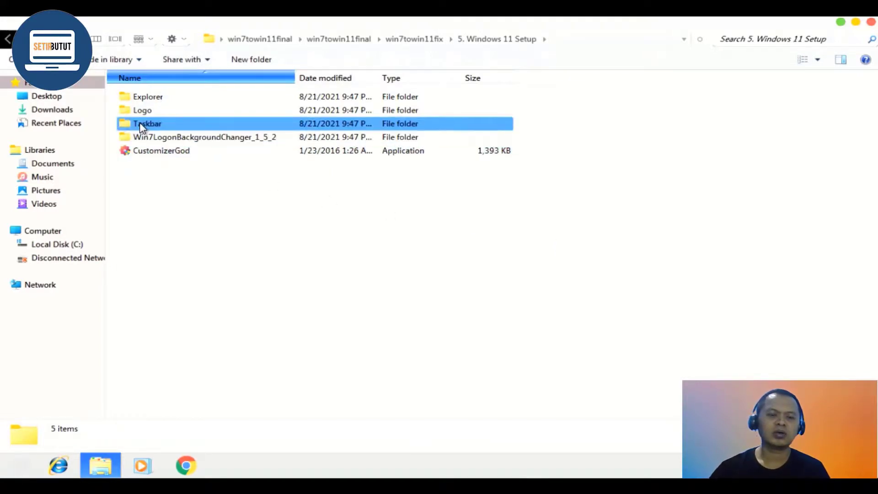
{"action": "right_click", "coordinate": [139, 123]}
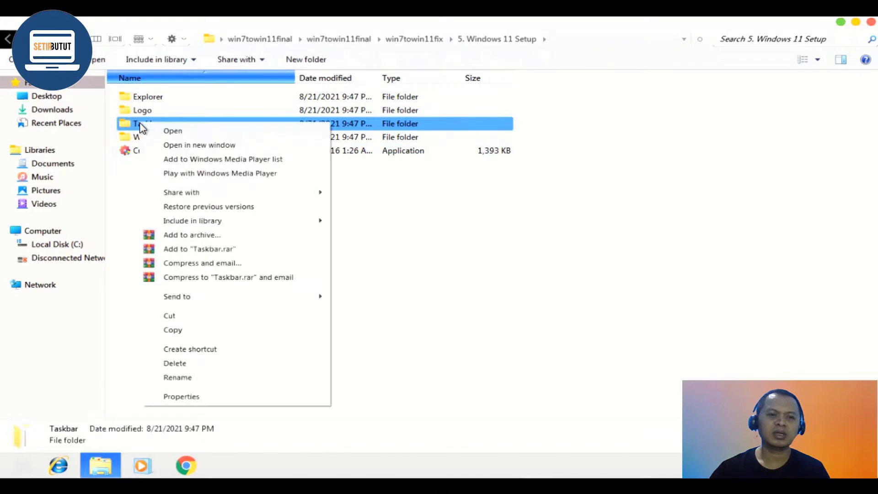
{"action": "left_click", "coordinate": [188, 331]}
{"action": "left_click", "coordinate": [82, 245]}
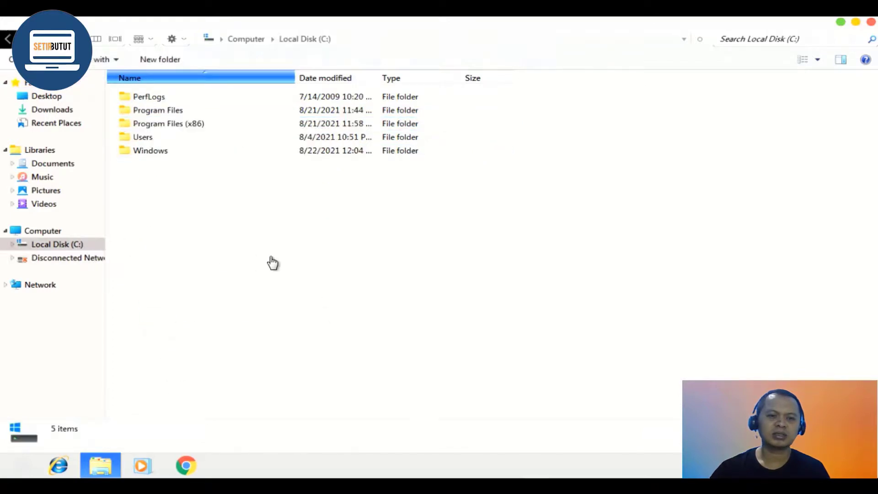
{"action": "right_click", "coordinate": [350, 236]}
{"action": "left_click", "coordinate": [384, 301]}
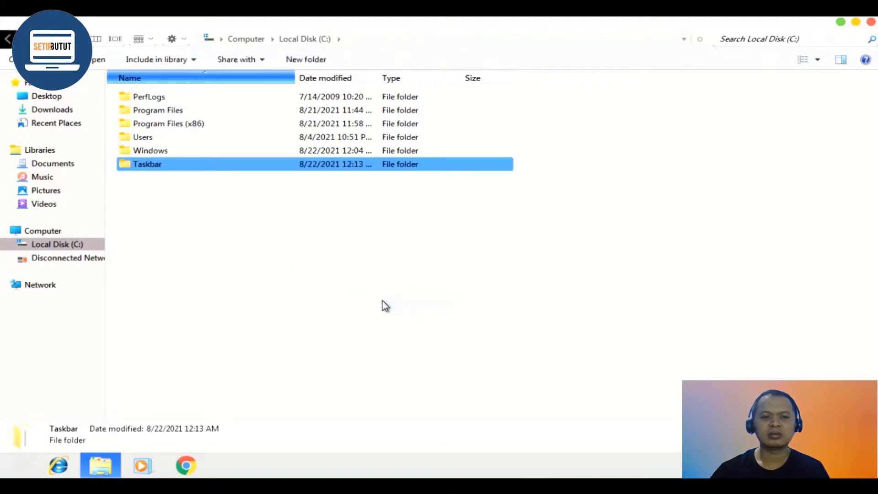
- Create a desktop shortcut for the Start application in C:\Taskbar and move the shortcut into the Taskbar folder
{"action": "double_click", "coordinate": [282, 167]}
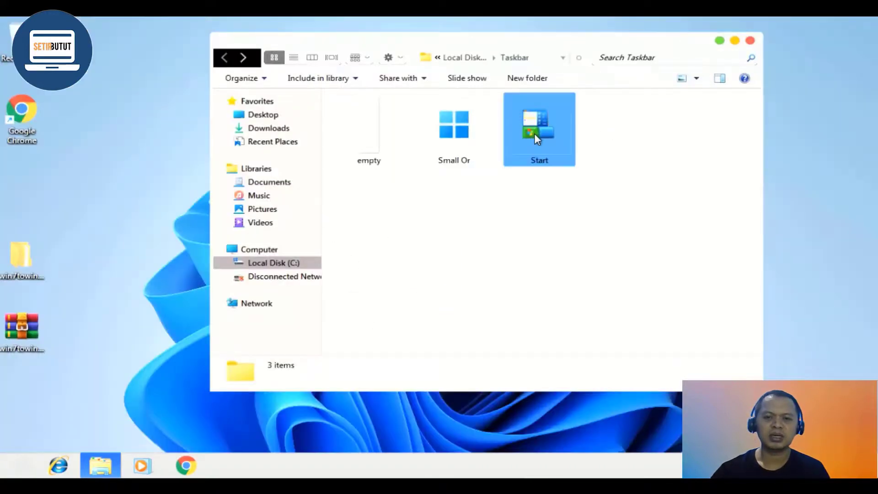
{"action": "left_click", "coordinate": [534, 133]}
{"action": "right_click", "coordinate": [534, 133]}
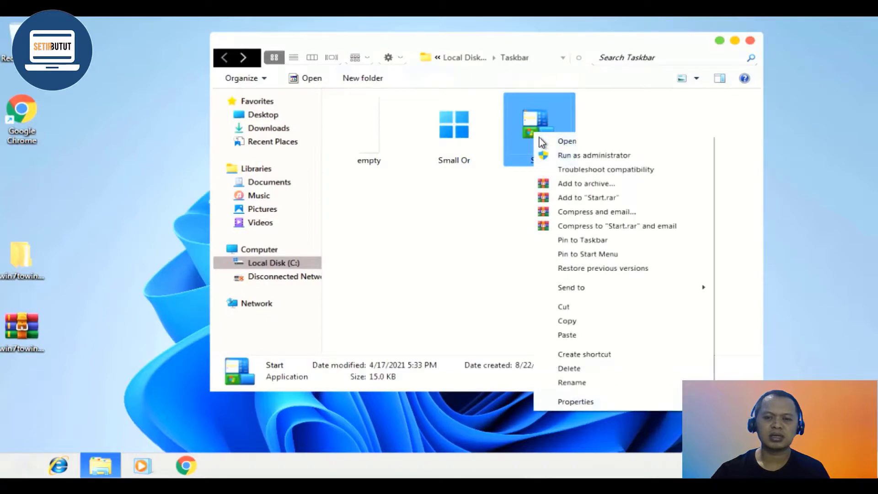
{"action": "mouse_move", "coordinate": [634, 287]}
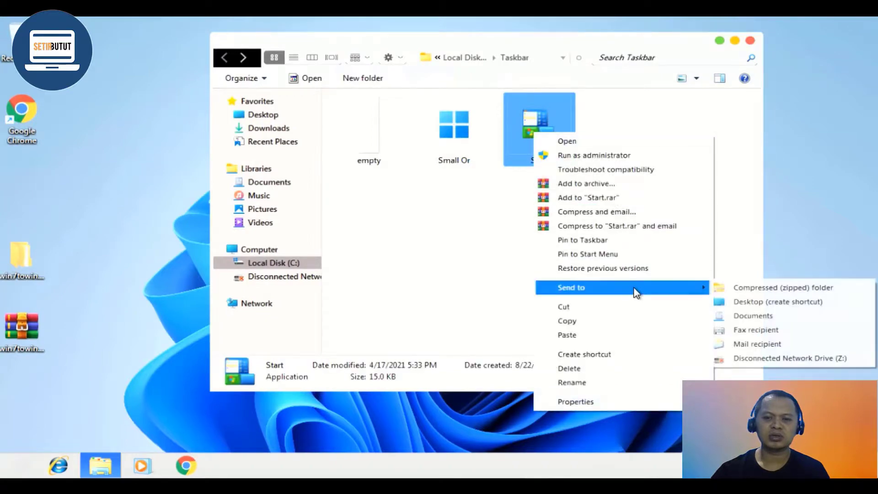
{"action": "left_click", "coordinate": [746, 302]}
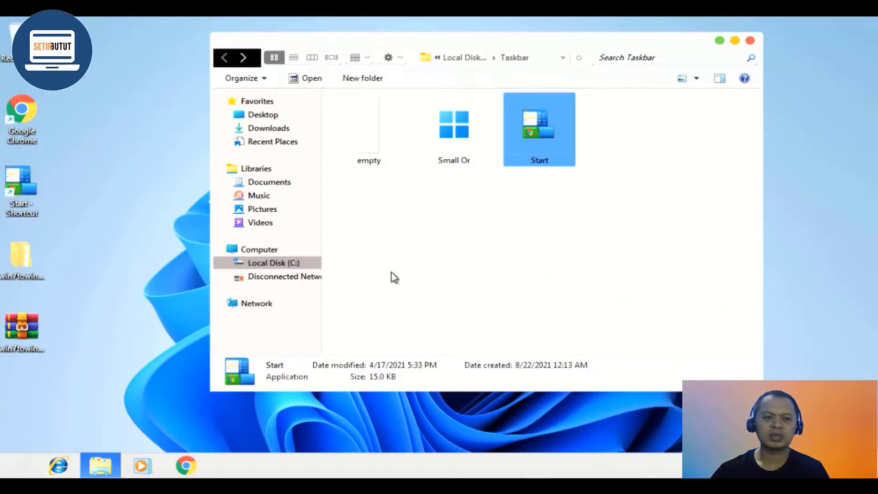
{"action": "left_click_drag", "start_coordinate": [22, 199], "coordinate": [559, 245]}
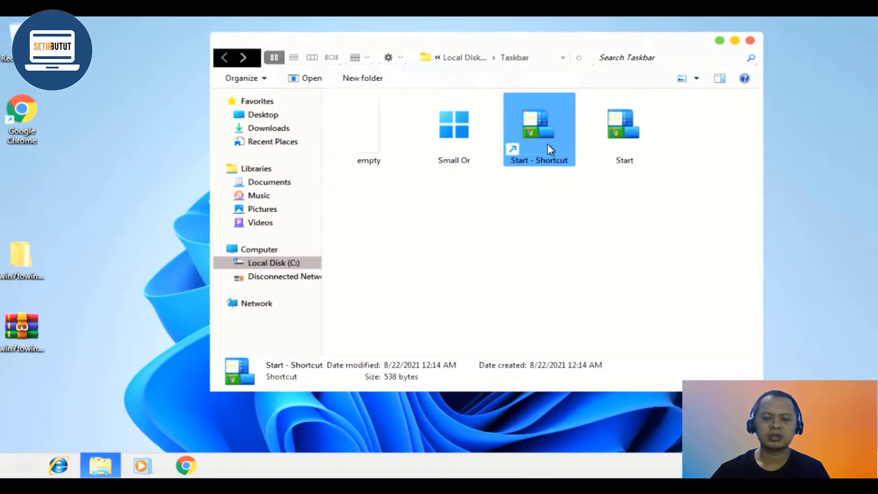
- Change the icon of Start - Shortcut to the Small Or icon from C:\Taskbar
{"action": "right_click", "coordinate": [547, 143]}
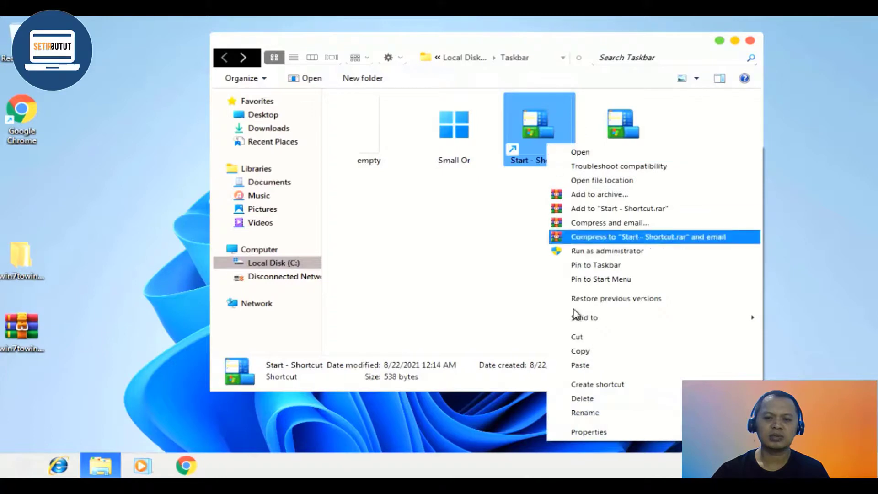
{"action": "left_click", "coordinate": [576, 432]}
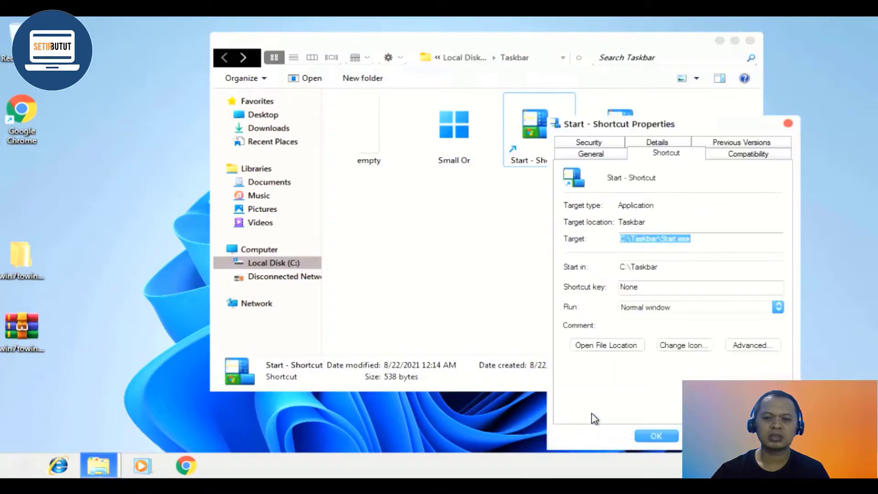
{"action": "left_click", "coordinate": [681, 347]}
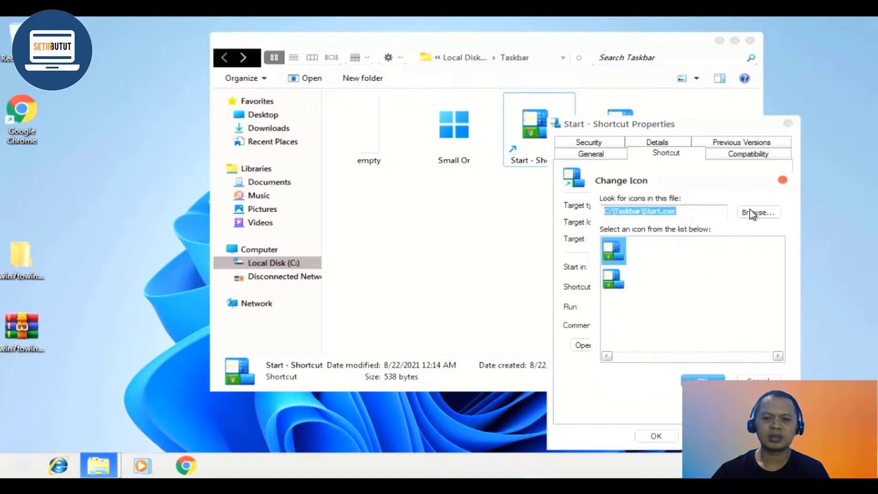
{"action": "left_click", "coordinate": [751, 212]}
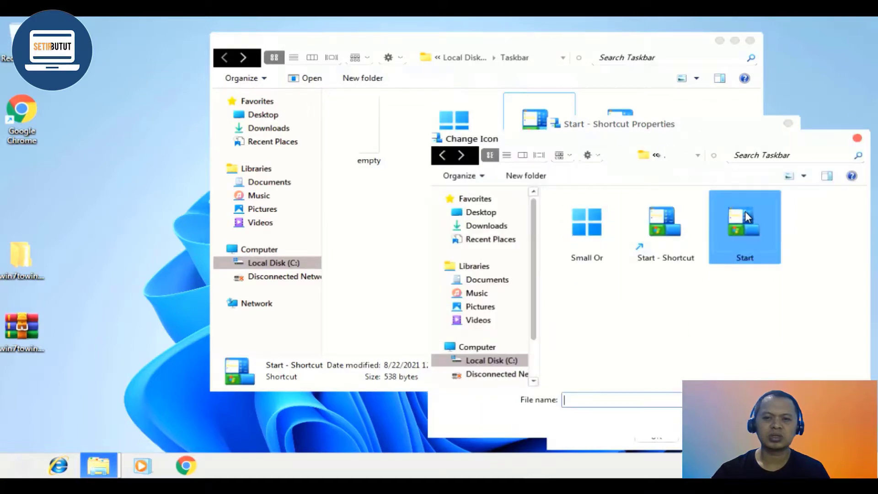
{"action": "left_click", "coordinate": [586, 235]}
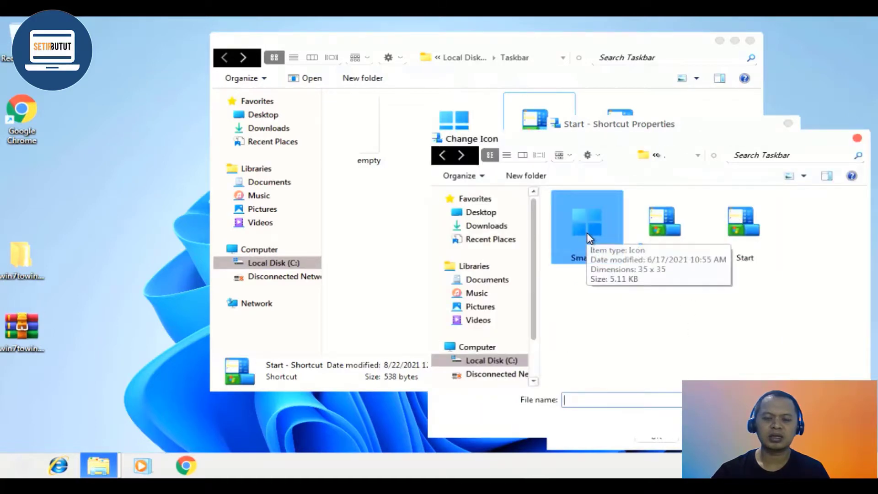
{"action": "left_click", "coordinate": [586, 232]}
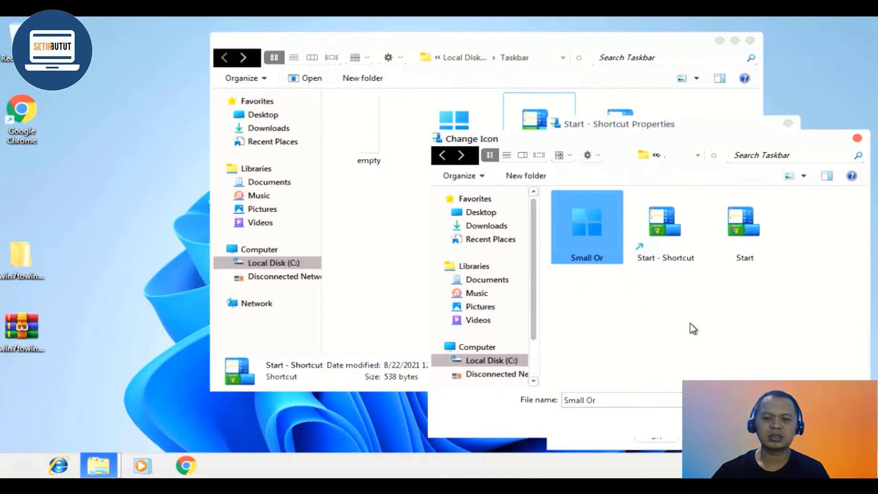
{"action": "left_click", "coordinate": [780, 420]}
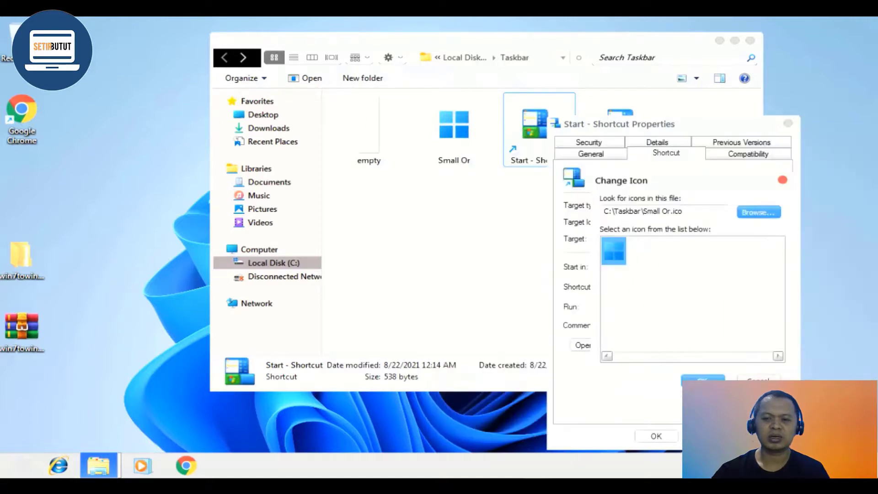
{"action": "left_click", "coordinate": [702, 380]}
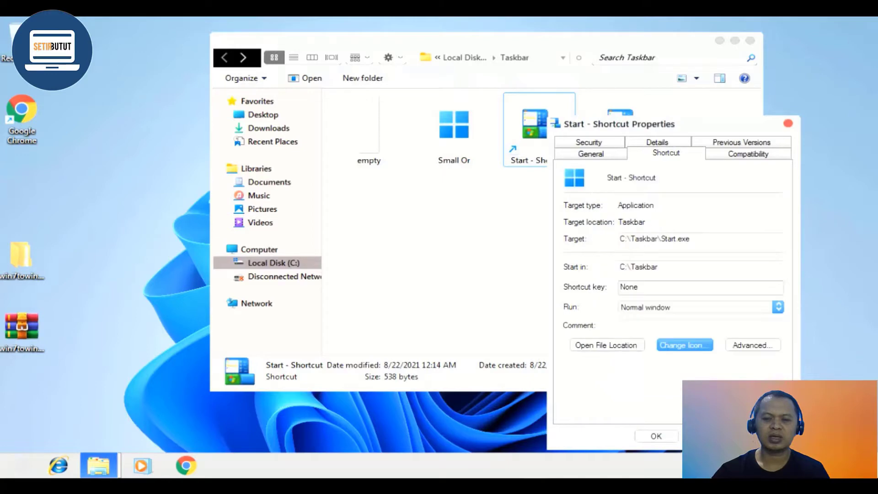
{"action": "left_click", "coordinate": [657, 436]}
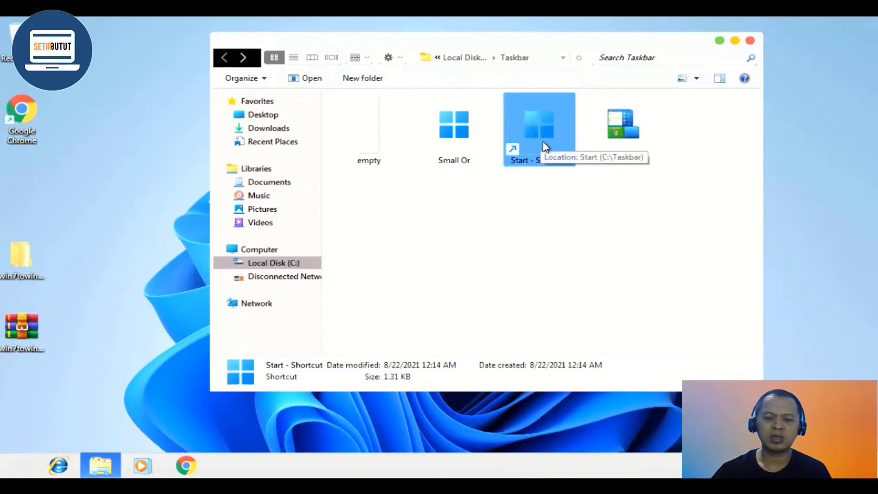
- Pin Start - Shortcut to the taskbar between Internet Explorer and Windows Explorer, and close the Taskbar folder window
{"action": "left_click_drag", "start_coordinate": [540, 137], "coordinate": [95, 468]}
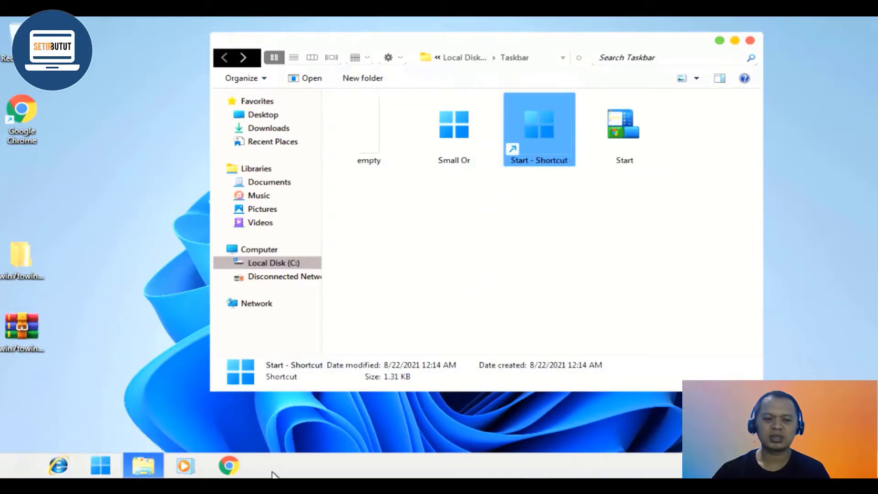
{"action": "left_click", "coordinate": [750, 41]}
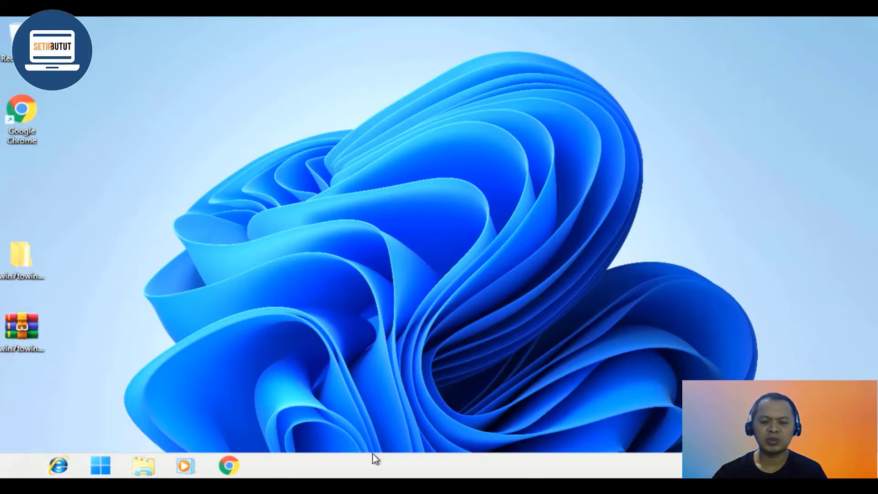
- Unlock the taskbar, then add the Links toolbar ahead of the pinned icons as a spacer that centres them
{"action": "right_click", "coordinate": [546, 467]}
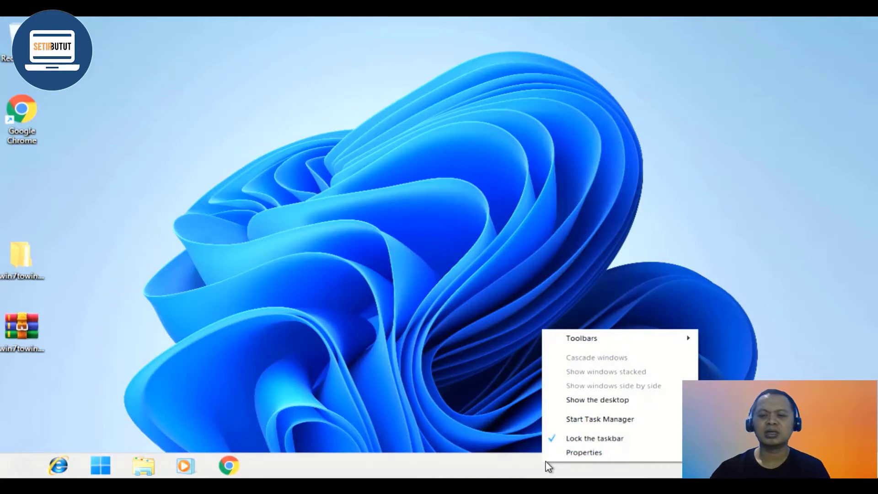
{"action": "left_click", "coordinate": [575, 440]}
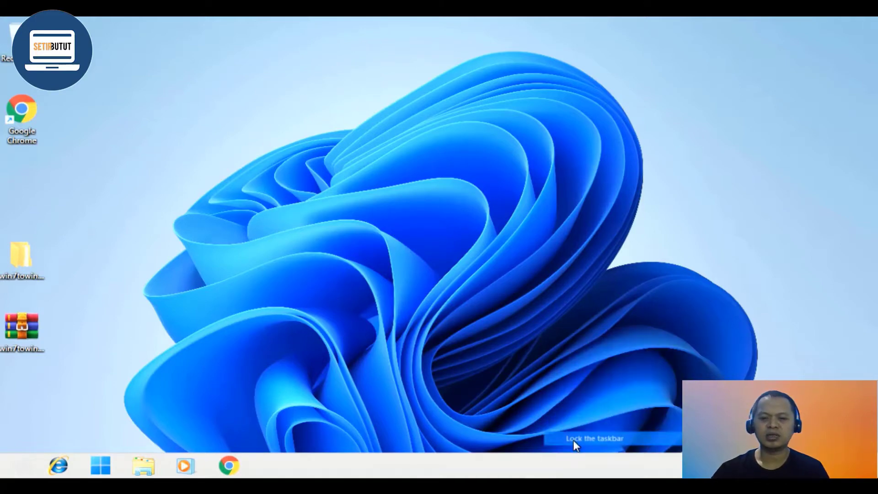
{"action": "right_click", "coordinate": [552, 466]}
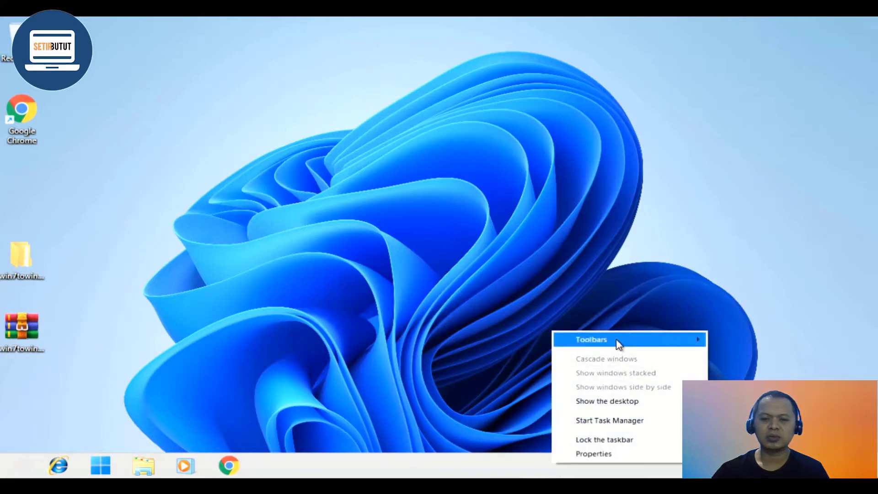
{"action": "mouse_move", "coordinate": [617, 342]}
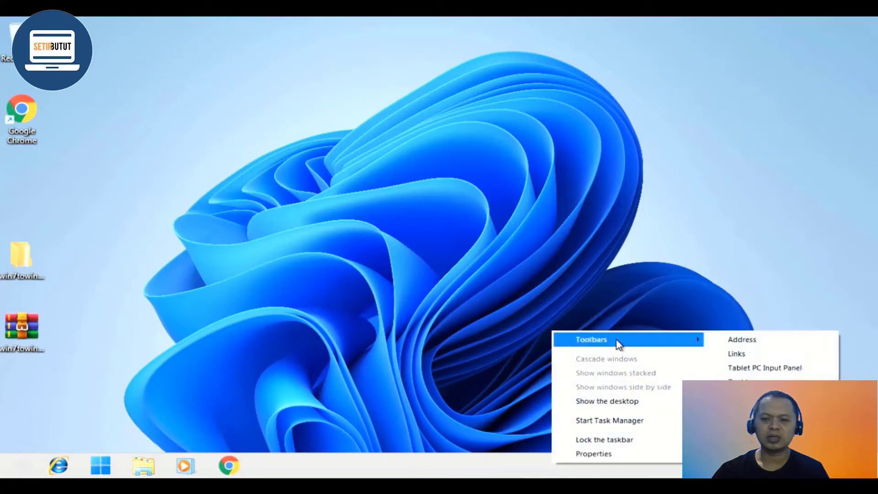
{"action": "left_click", "coordinate": [740, 355]}
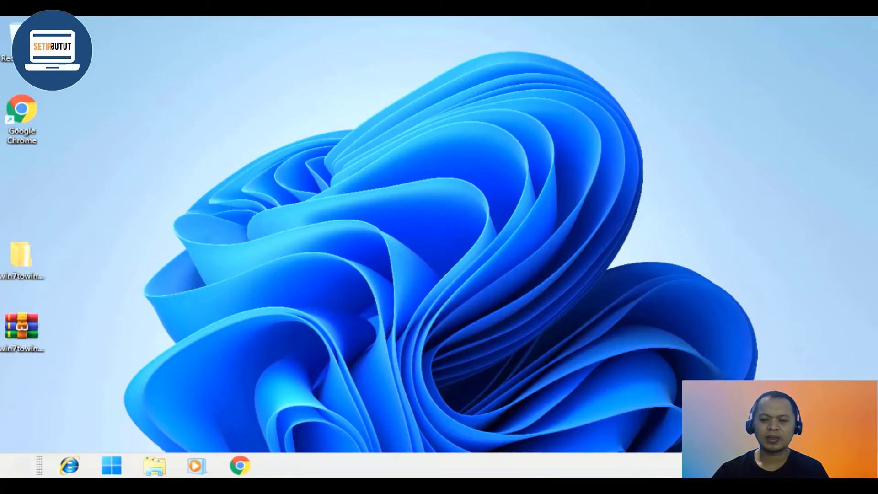
{"action": "left_click_drag", "start_coordinate": [714, 465], "coordinate": [36, 464]}
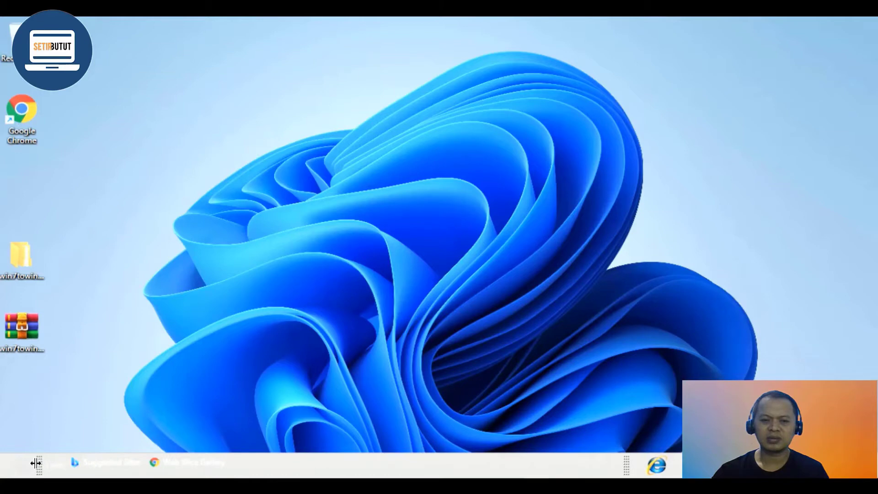
{"action": "left_click_drag", "start_coordinate": [625, 464], "coordinate": [298, 473]}
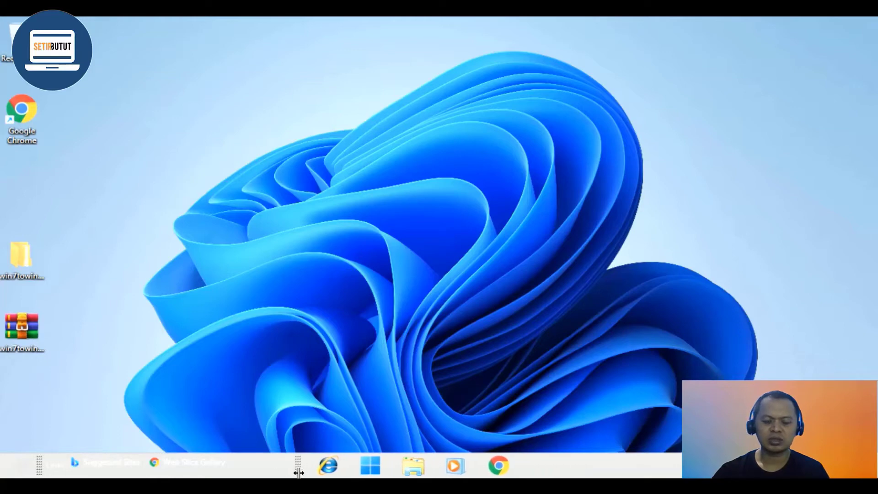
- Move the Windows 11 Start shortcut before Internet Explorer on the taskbar and lock the taskbar
{"action": "left_click_drag", "start_coordinate": [379, 474], "coordinate": [328, 475]}
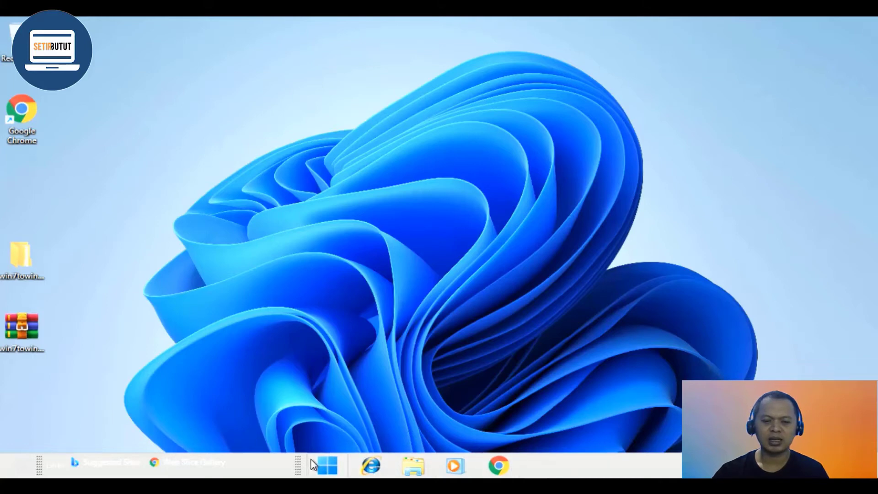
{"action": "right_click", "coordinate": [588, 464]}
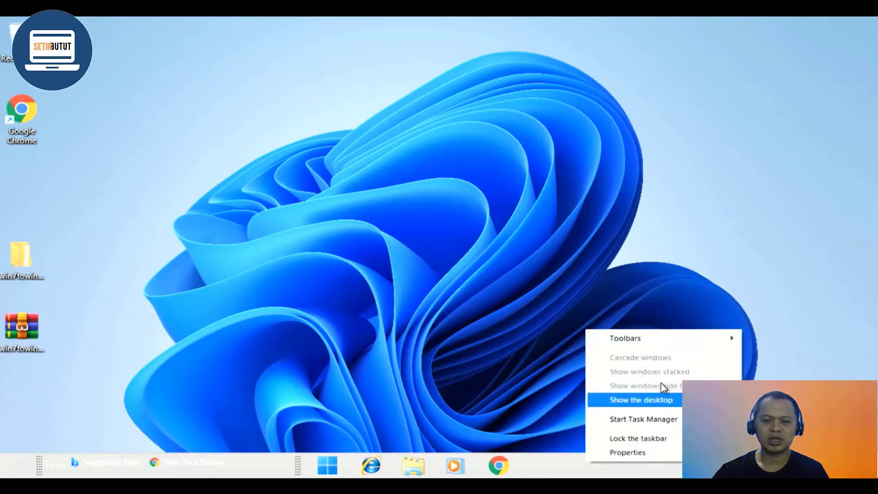
{"action": "left_click", "coordinate": [648, 439]}
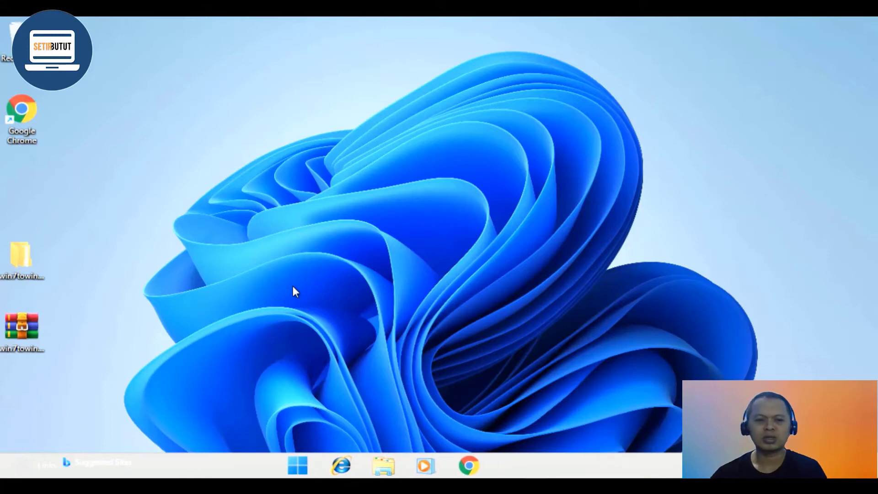
- Delete the Suggested Sites shortcut from the Links toolbar on the taskbar
{"action": "right_click", "coordinate": [111, 465]}
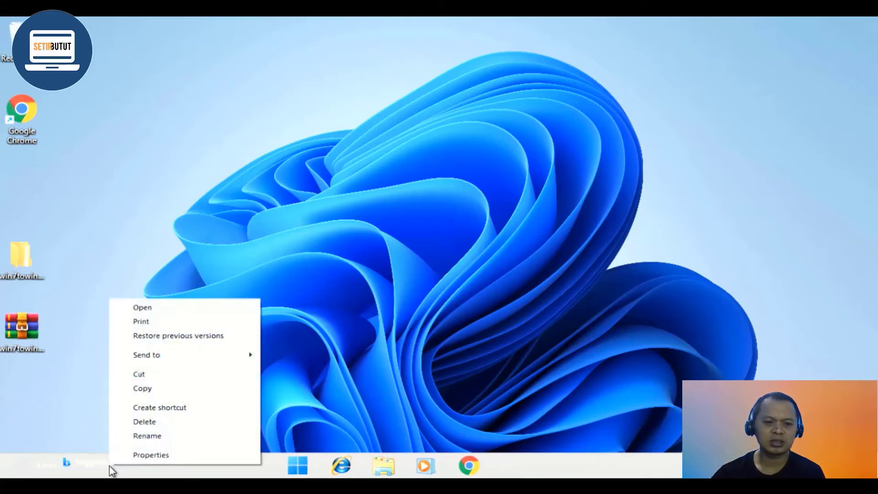
{"action": "left_click", "coordinate": [148, 424]}
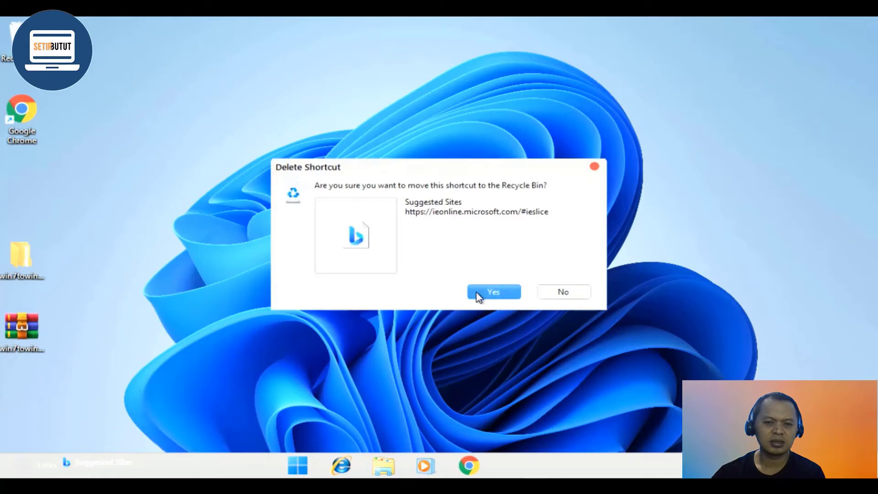
{"action": "left_click", "coordinate": [479, 294]}
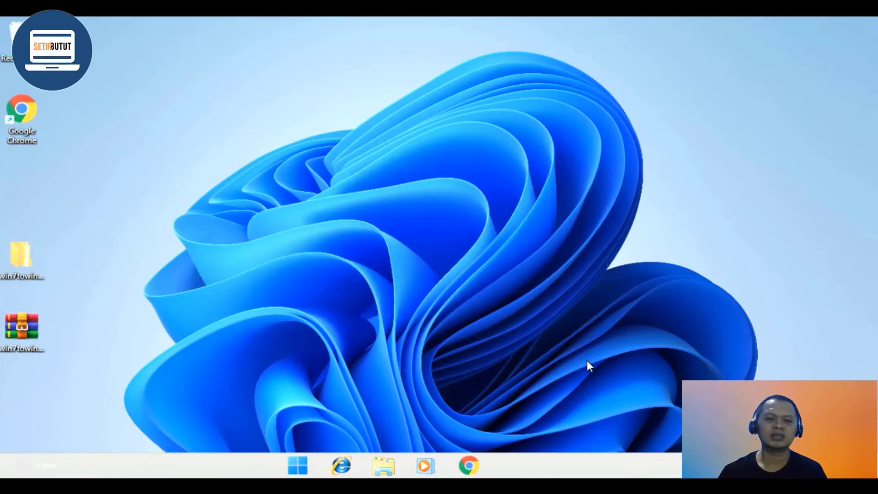
- Check the Start menu from the centred Start shortcut and the Libraries window from Windows Explorer, closing both
{"action": "left_click", "coordinate": [298, 462]}
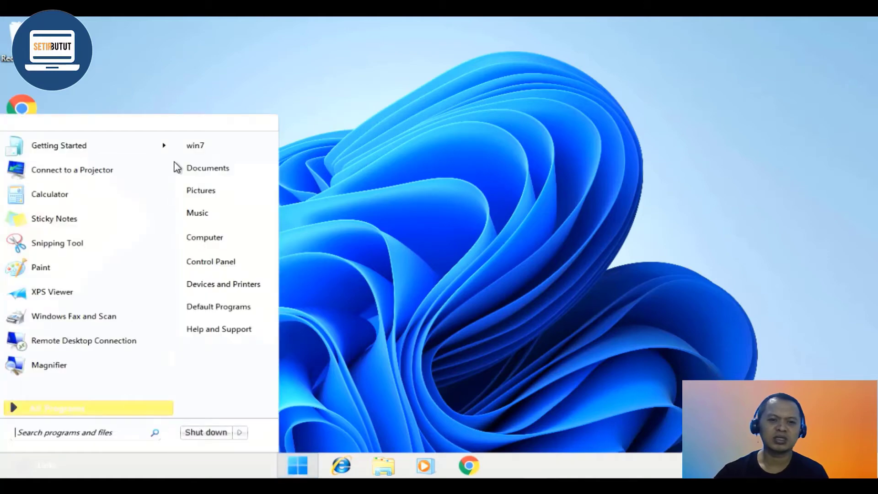
{"action": "left_click", "coordinate": [430, 292]}
{"action": "left_click", "coordinate": [391, 464]}
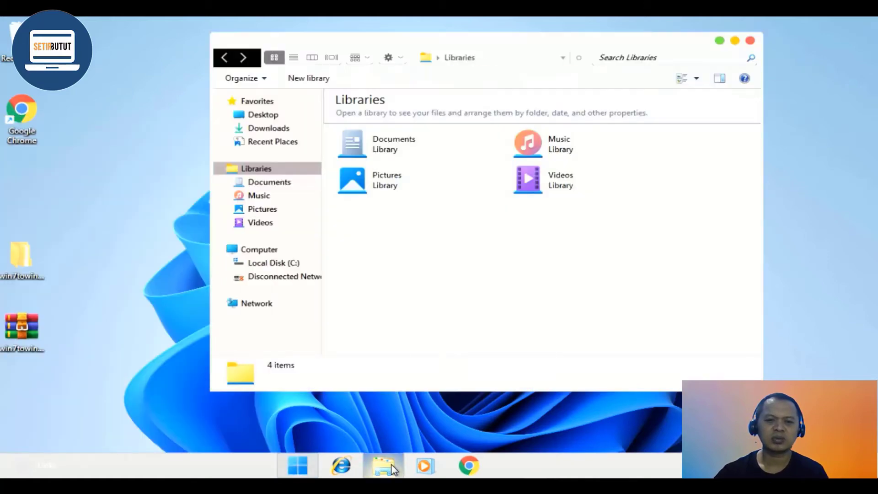
{"action": "left_click", "coordinate": [734, 40]}
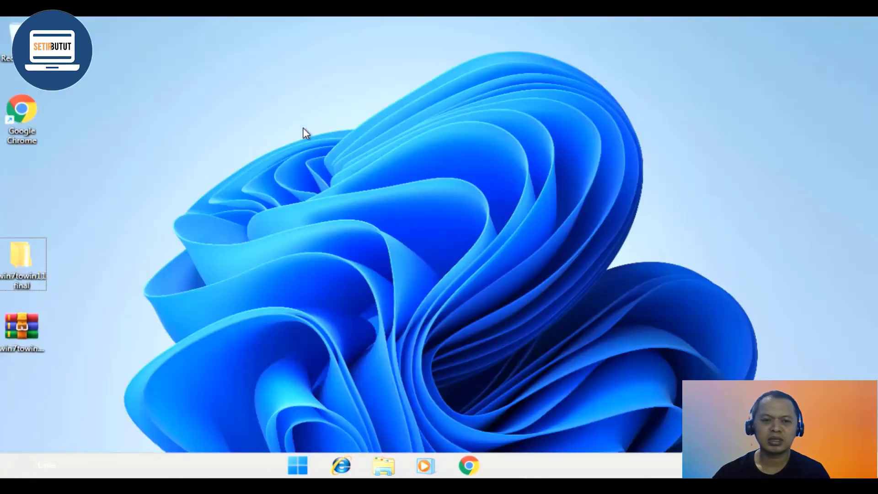
- Hide all desktop icons
{"action": "right_click", "coordinate": [427, 145]}
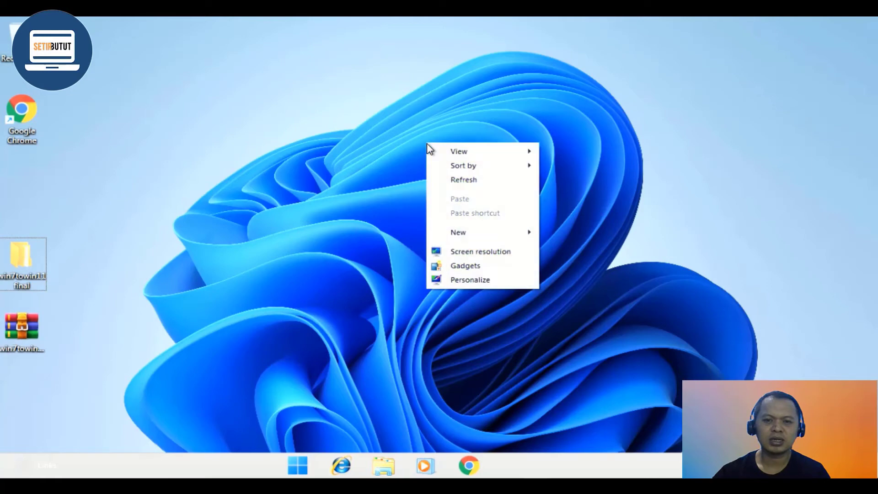
{"action": "mouse_move", "coordinate": [476, 151]}
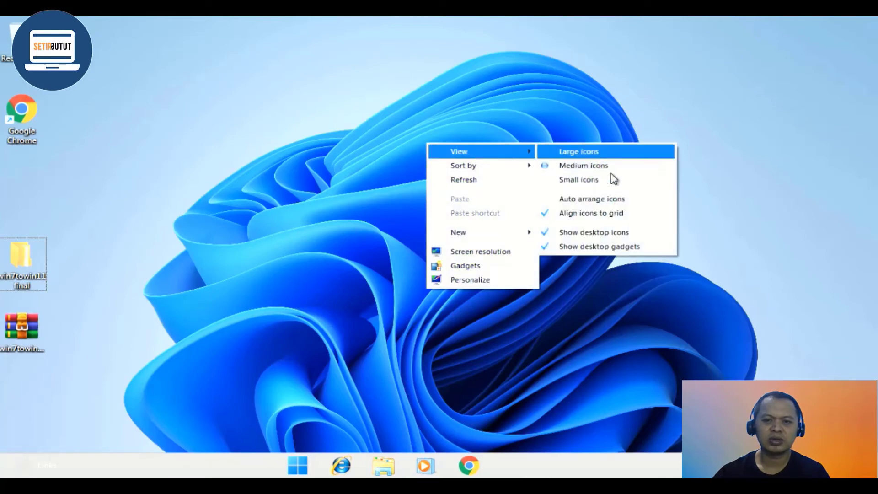
{"action": "left_click", "coordinate": [605, 250]}
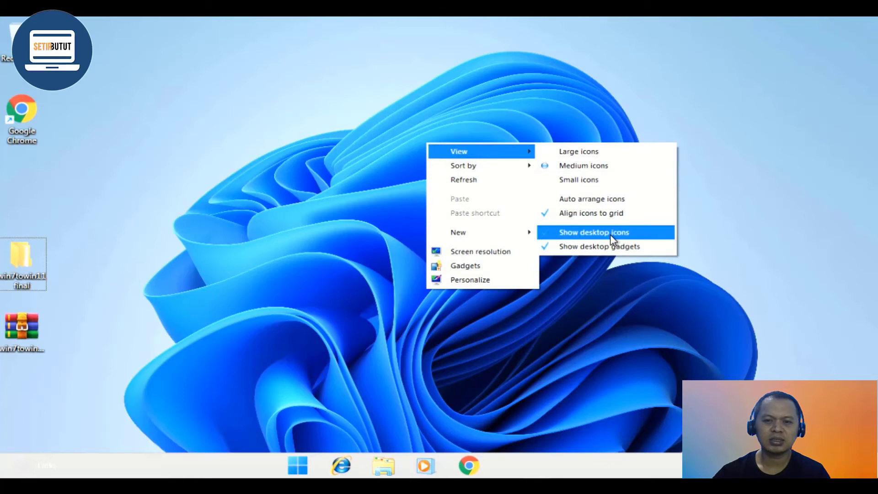
{"action": "left_click", "coordinate": [611, 234]}
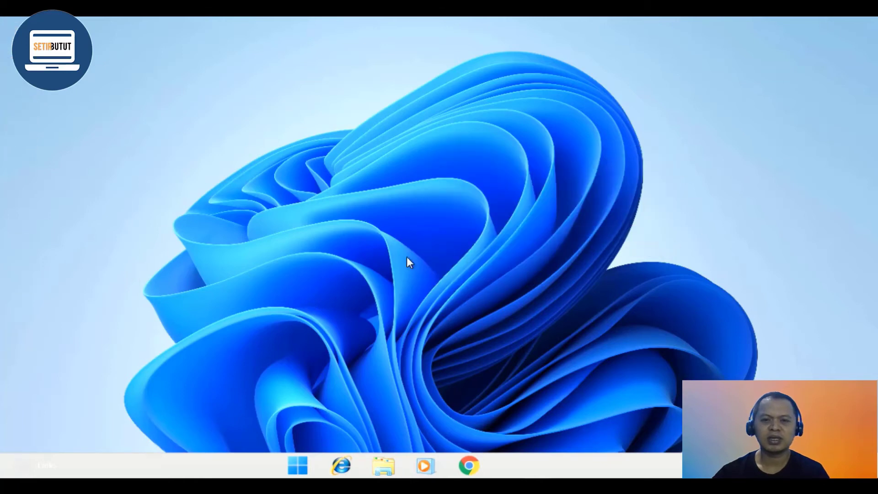